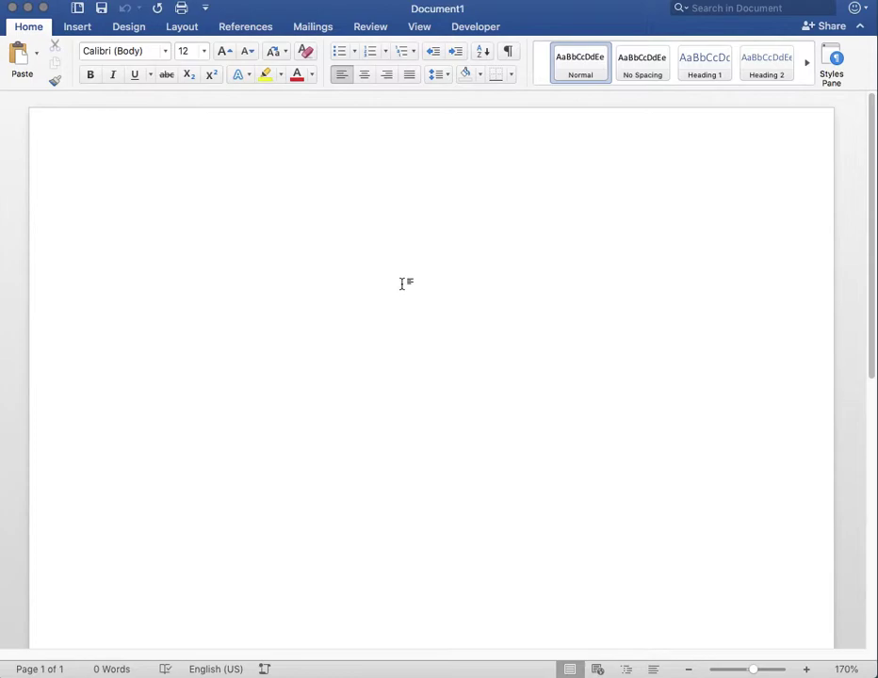
- Insert a new equation in the blank document and enter the fraction 1/2 followed by x cubed
{"action": "key", "text": "ctrl+equal"}
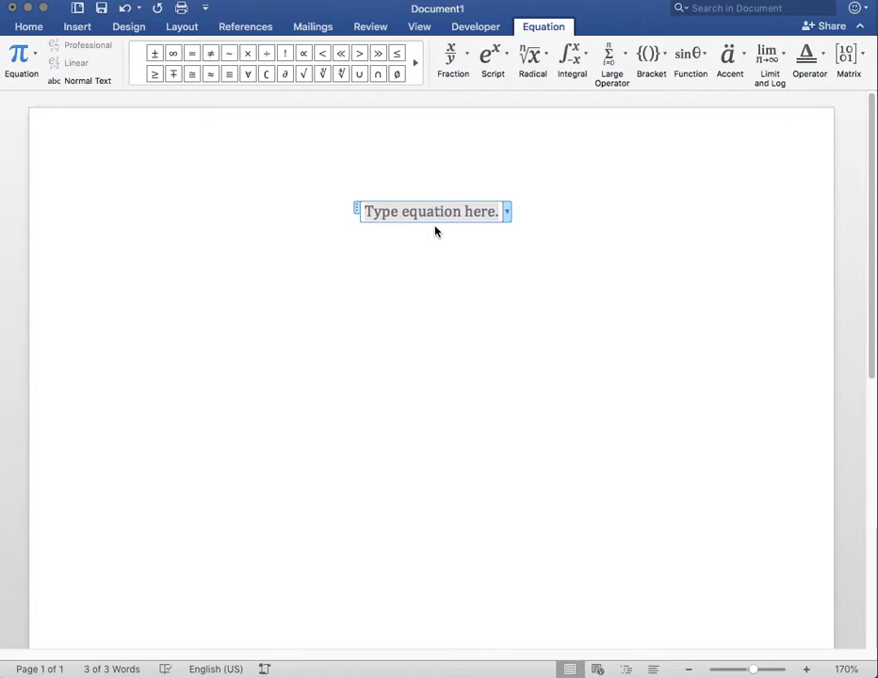
{"action": "type", "text": "1/2"}
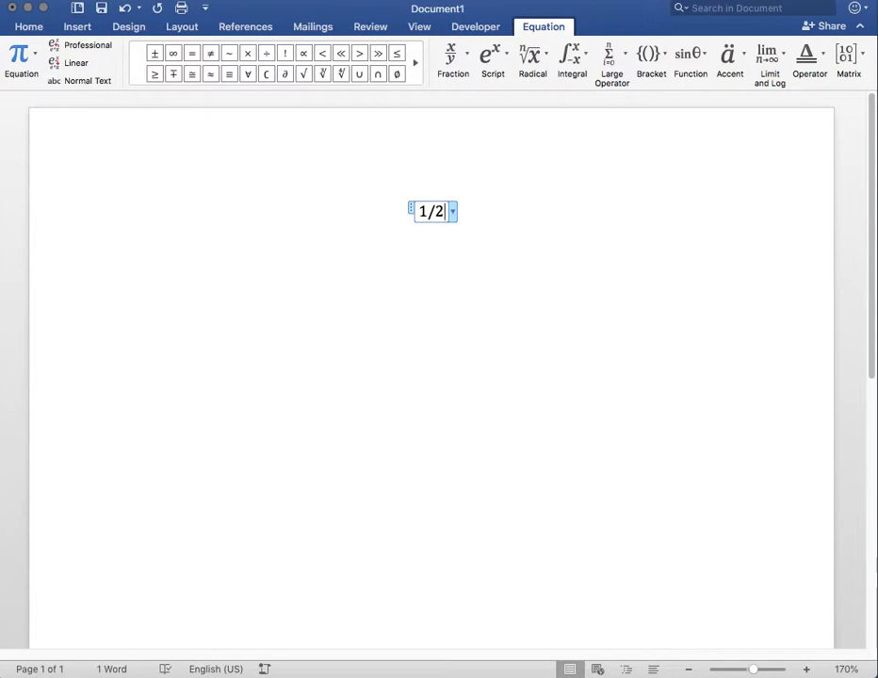
{"action": "key", "text": "space"}
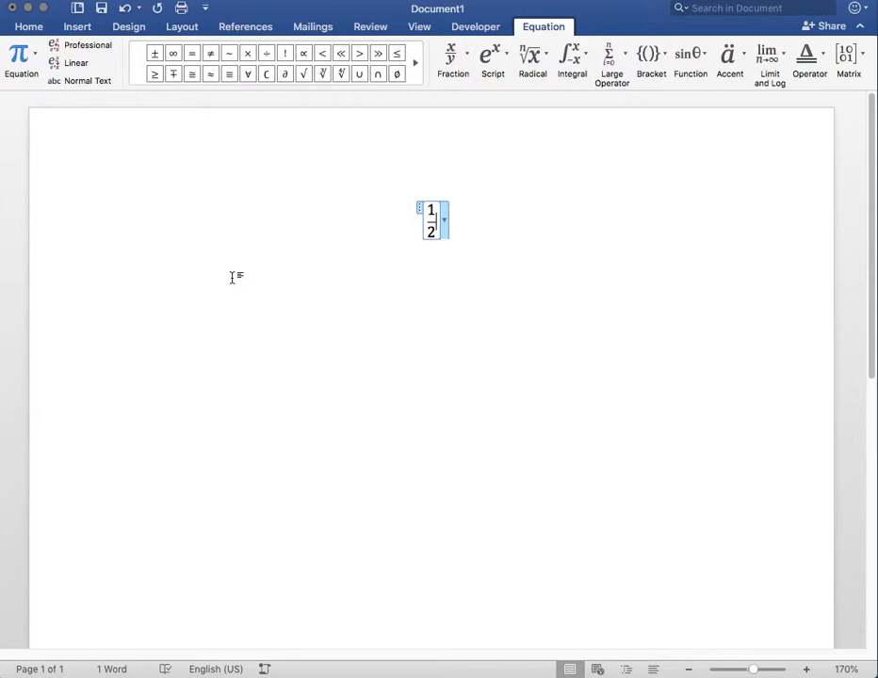
{"action": "type", "text": "x"}
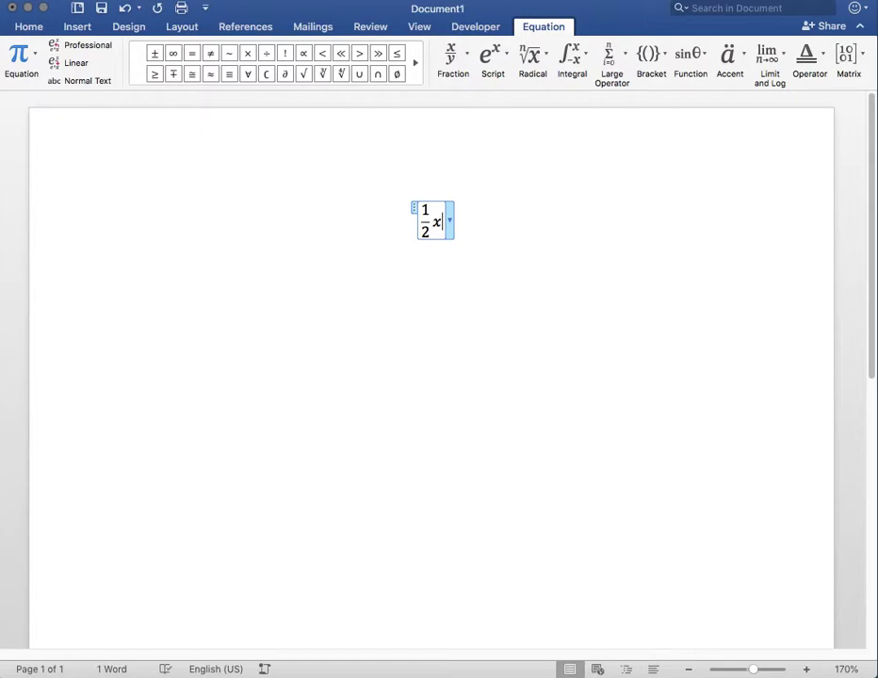
{"action": "type", "text": "^"}
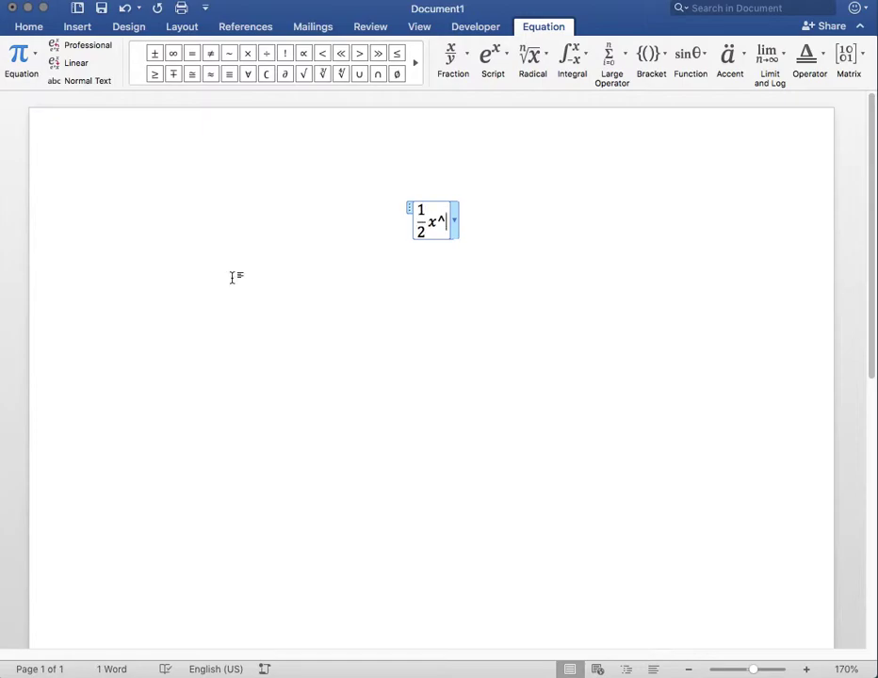
{"action": "type", "text": "3"}
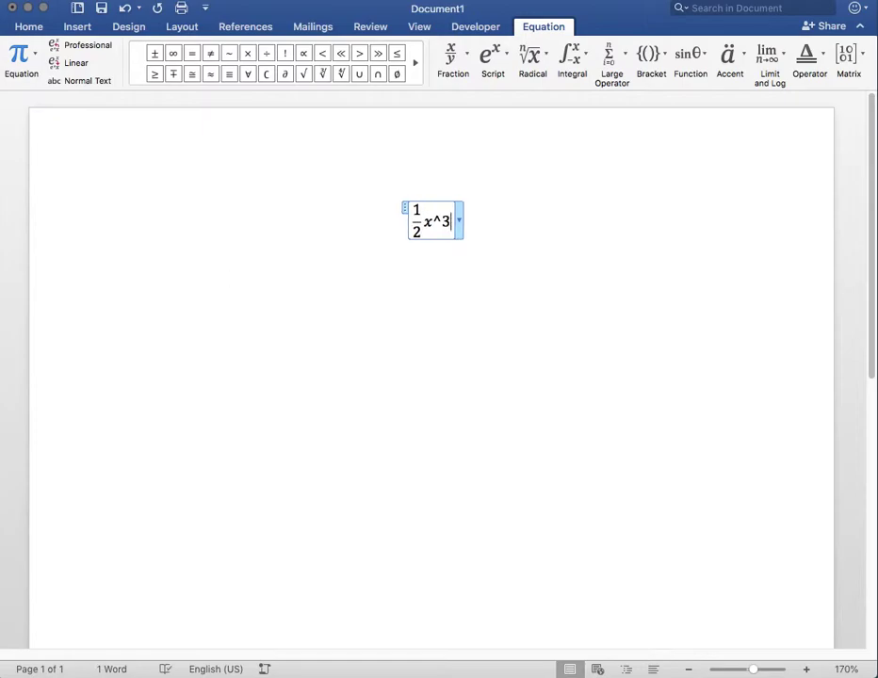
{"action": "key", "text": "space"}
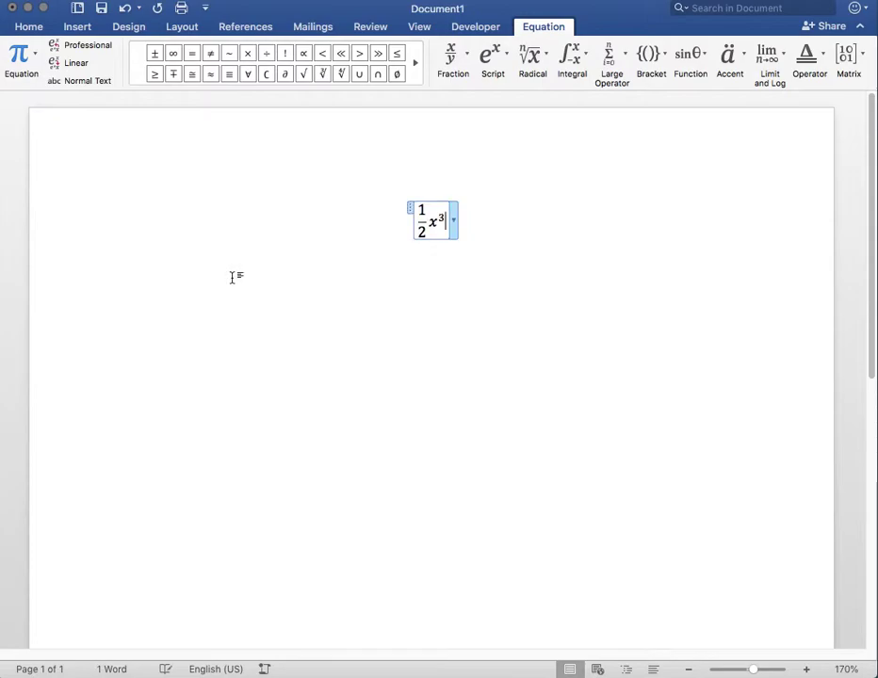
- Extend the equation with minus the fraction 2/4 times x to the power 4, and leave the equation
{"action": "type", "text": "-"}
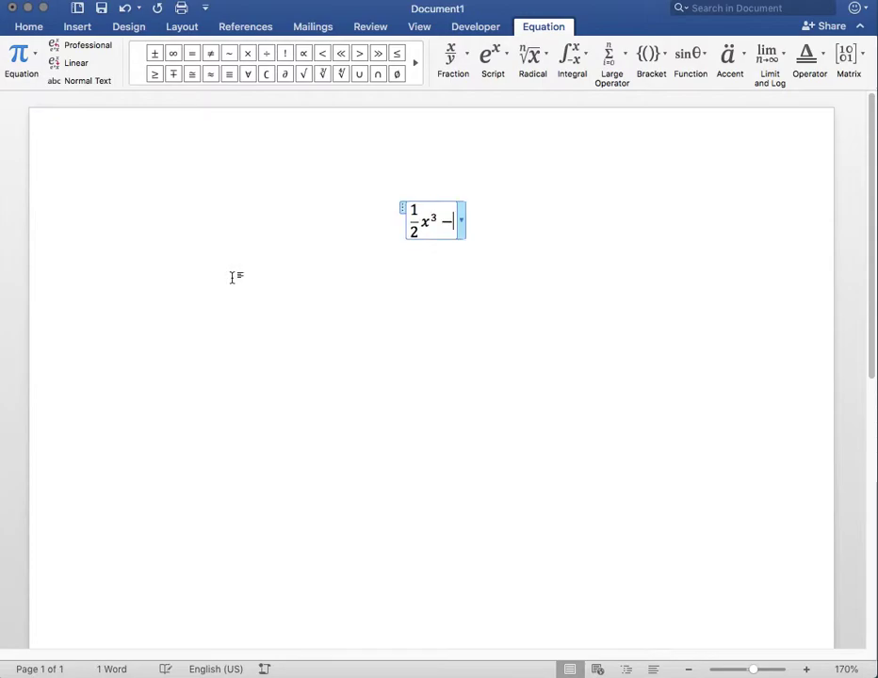
{"action": "type", "text": "2/4"}
{"action": "key", "text": "space"}
{"action": "type", "text": "x"}
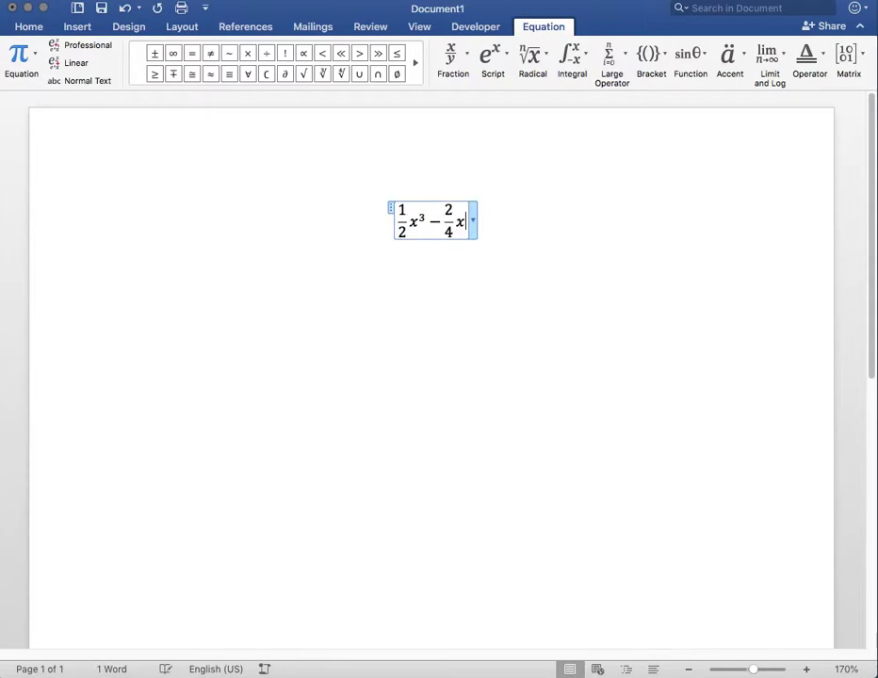
{"action": "type", "text": "^4"}
{"action": "key", "text": "space"}
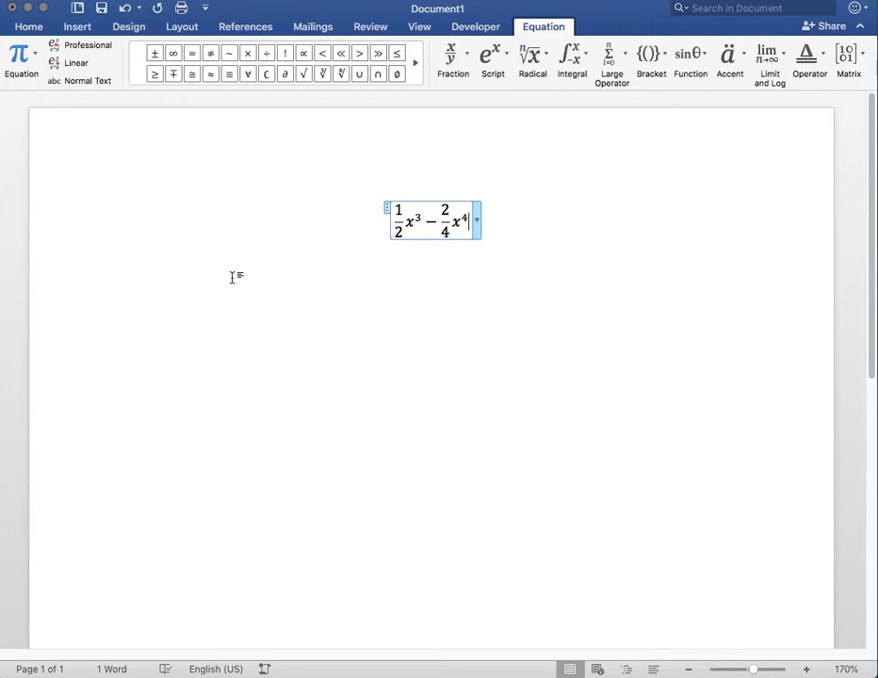
{"action": "left_click", "coordinate": [231, 277]}
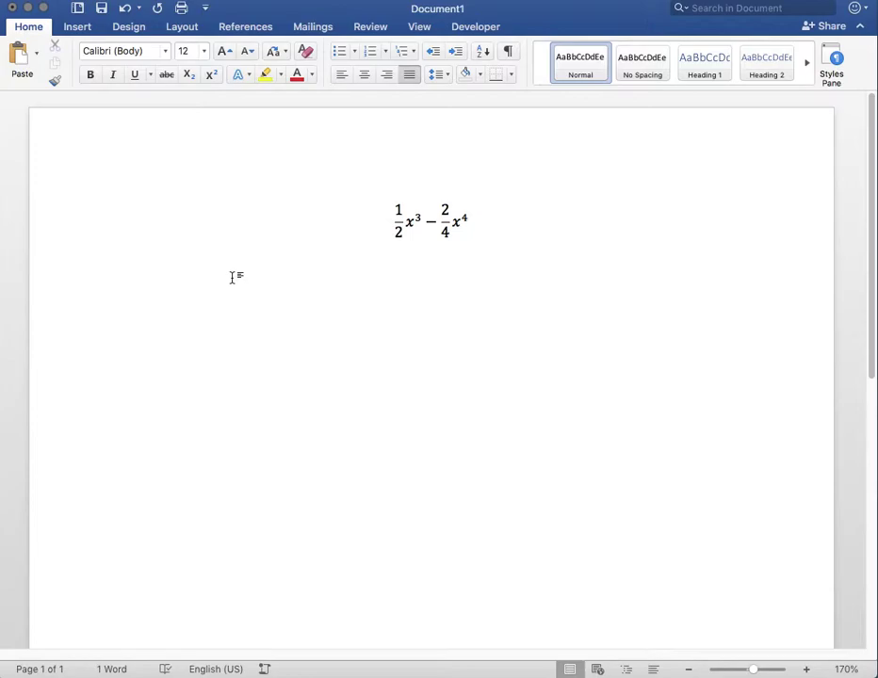
{"action": "type", "text": "mn"}
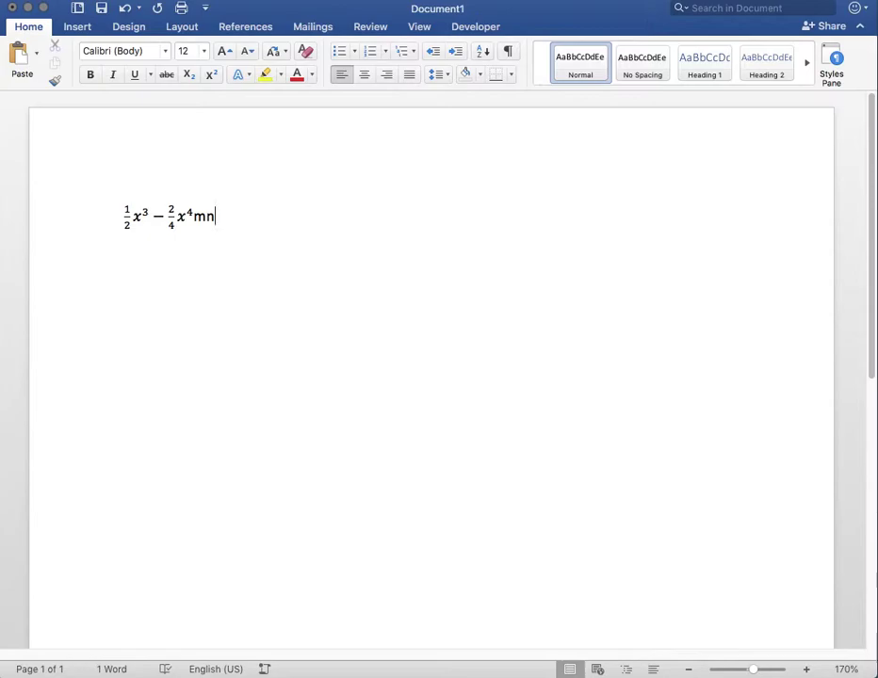
{"action": "left_click", "coordinate": [147, 217]}
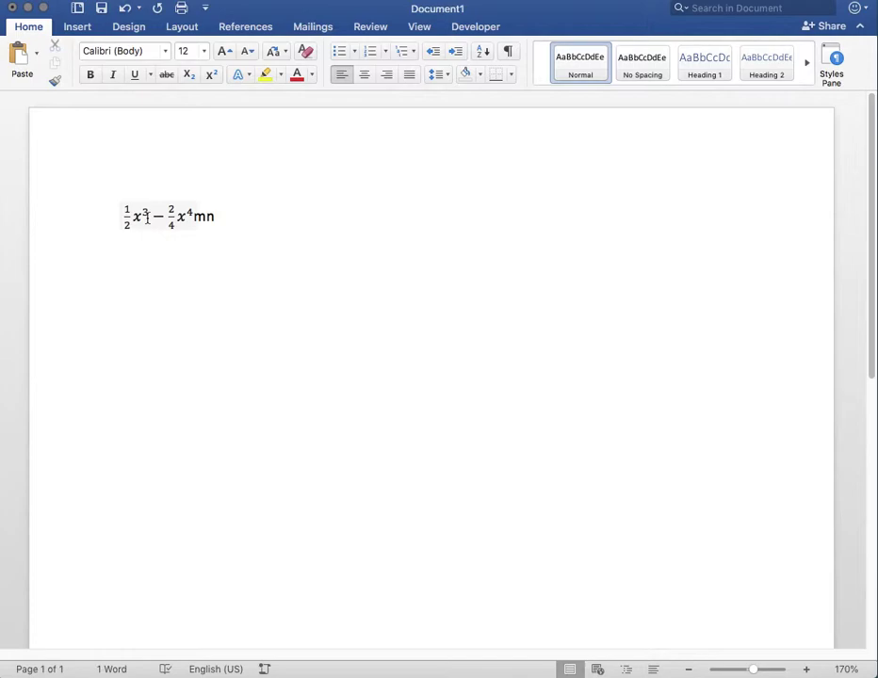
{"action": "left_click", "coordinate": [213, 217]}
{"action": "key", "text": "BackSpace"}
{"action": "key", "text": "BackSpace"}
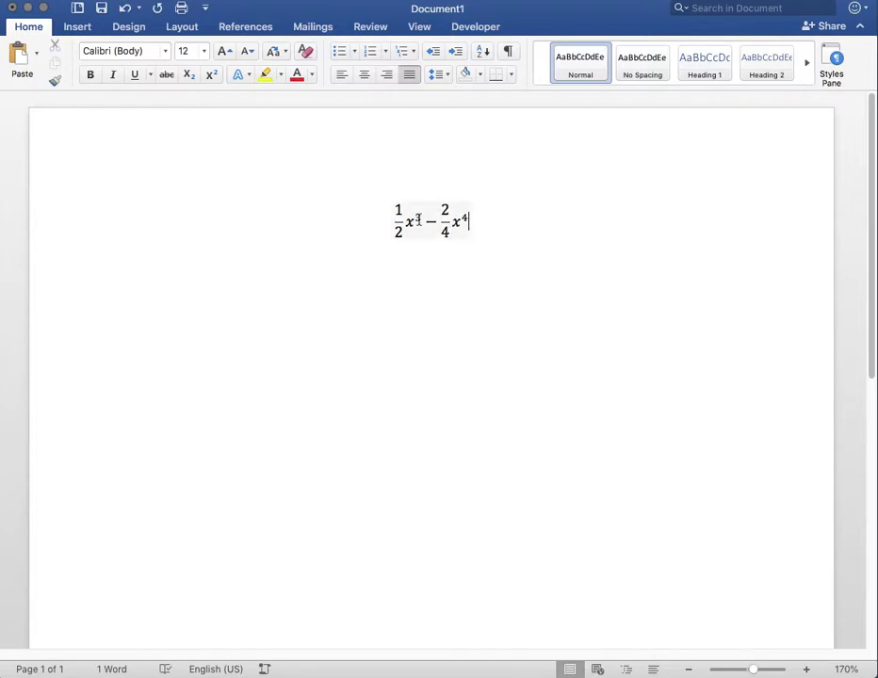
- Try the word "math" on the same line after the equation, separated by a space, and delete it again
{"action": "type", "text": "math"}
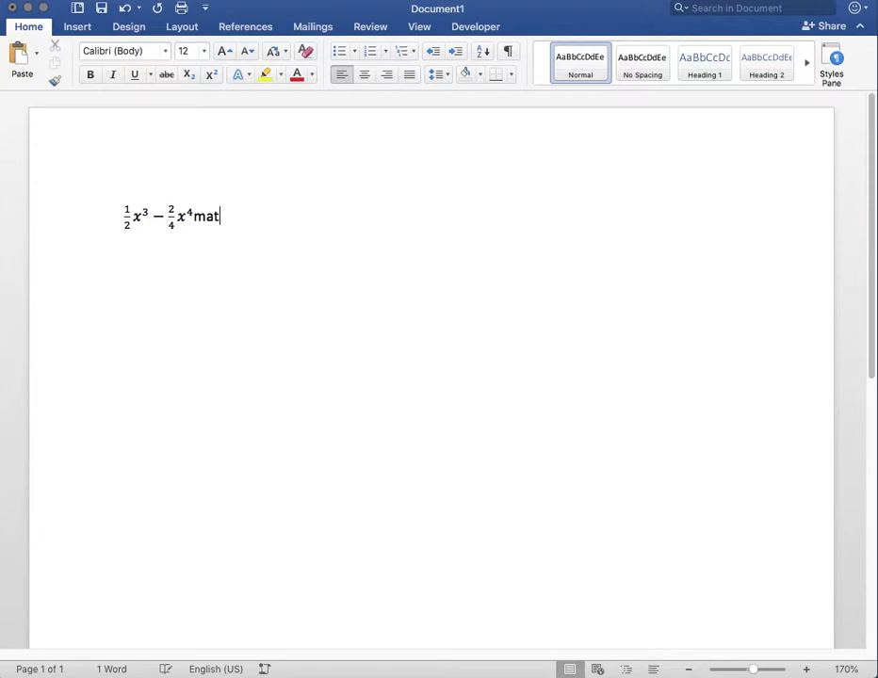
{"action": "left_click", "coordinate": [198, 218]}
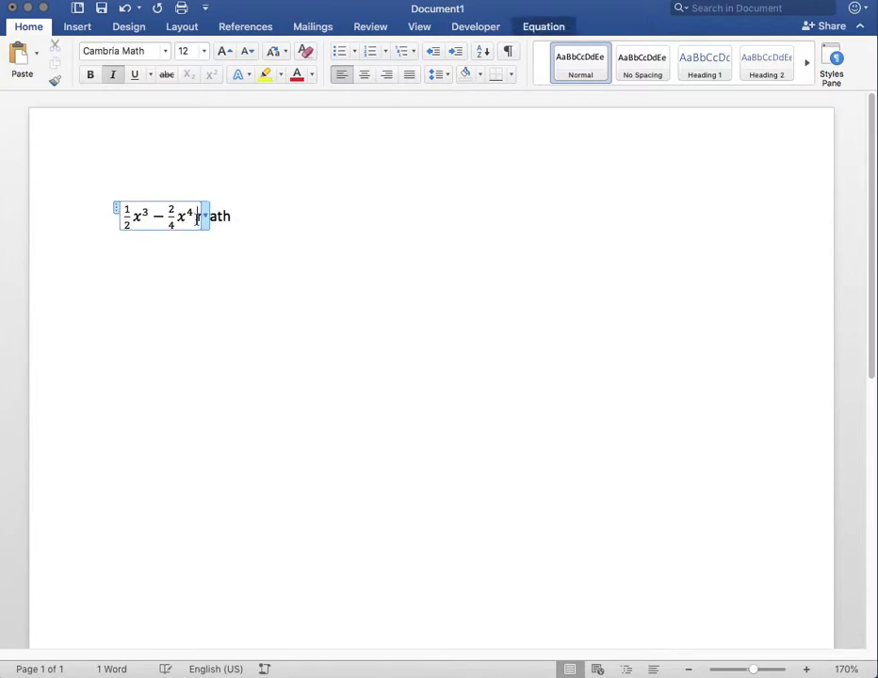
{"action": "left_click", "coordinate": [234, 216]}
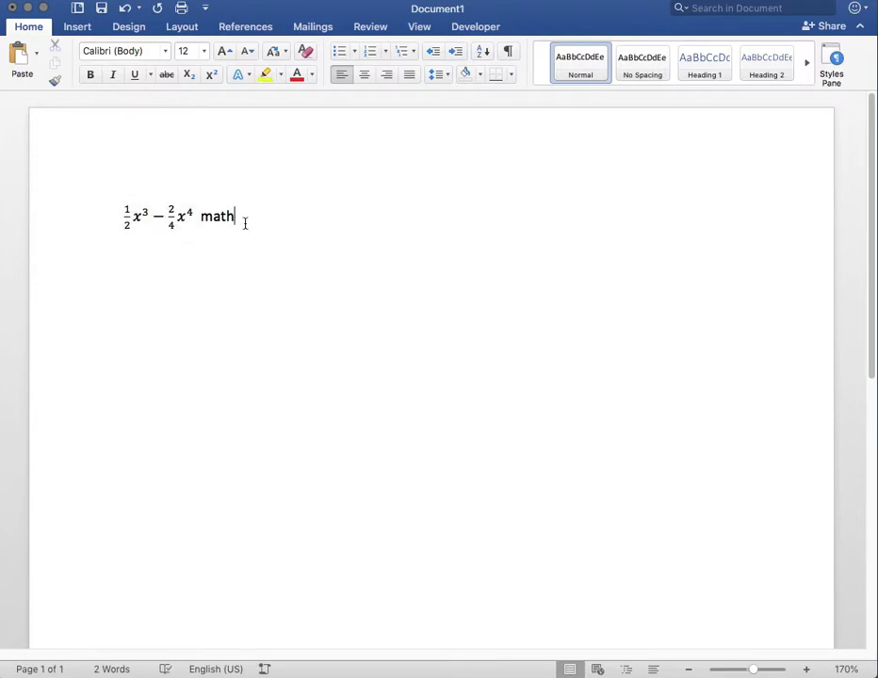
{"action": "key", "text": "BackSpace"}
{"action": "key", "text": "BackSpace"}
{"action": "key", "text": "BackSpace"}
{"action": "key", "text": "BackSpace"}
{"action": "key", "text": "BackSpace"}
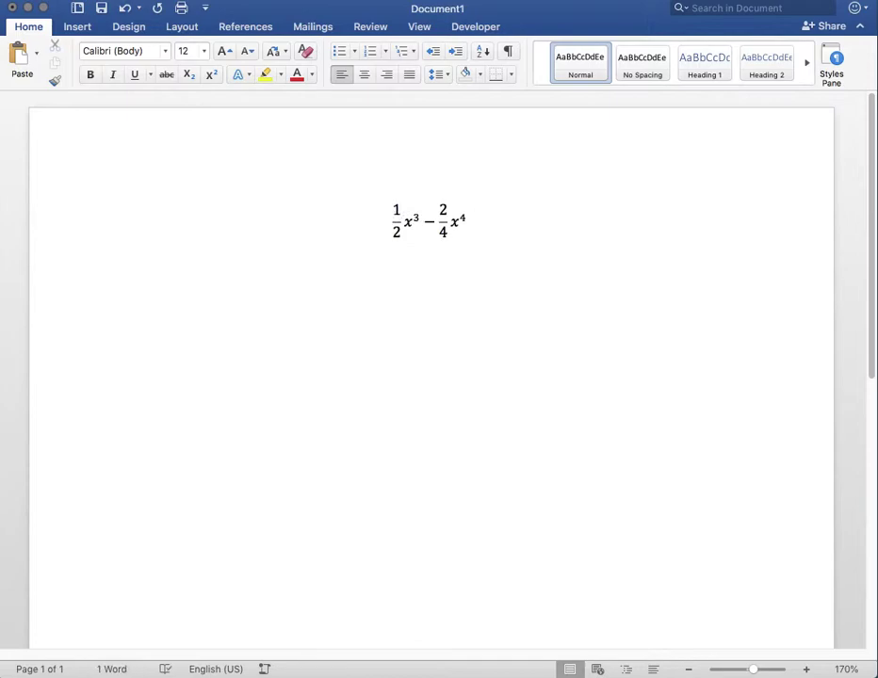
- Add the sentence "The equation for finding the roots of a quadratic is:" on a new line below the equation
{"action": "key", "text": "Return"}
{"action": "type", "text": "The equation"}
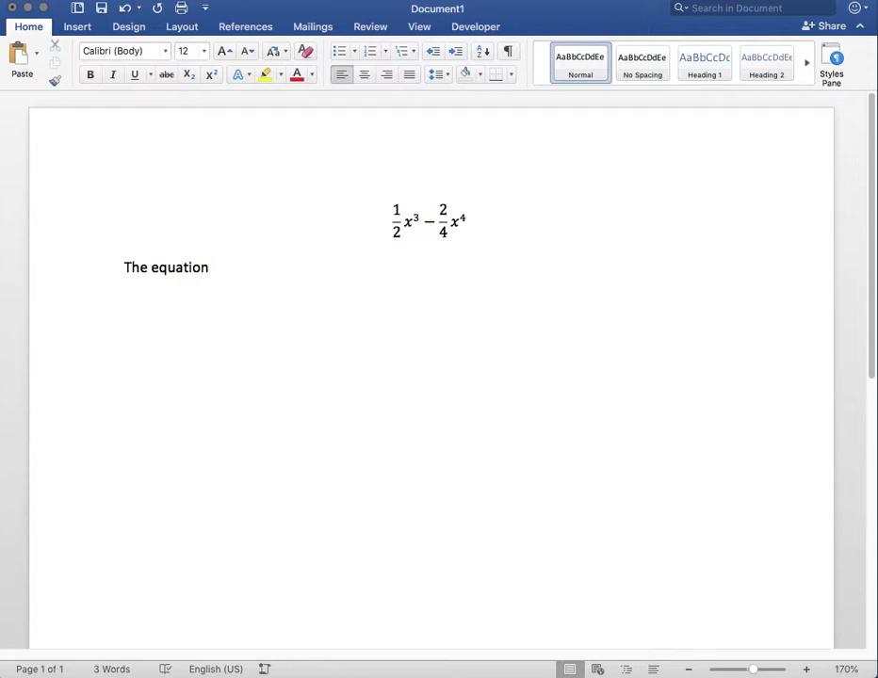
{"action": "type", "text": " for findint the"}
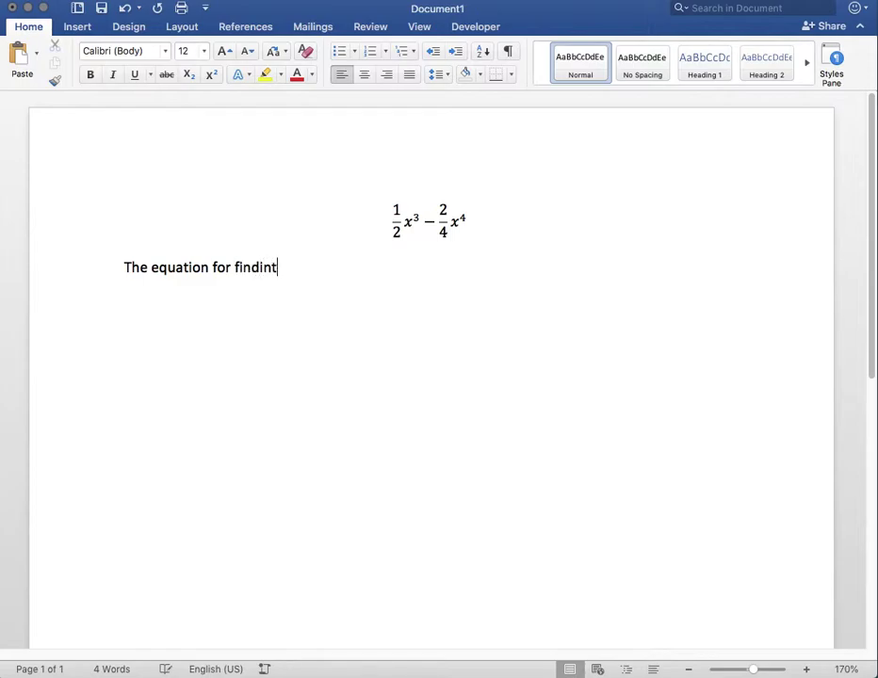
{"action": "key", "text": "BackSpace"}
{"action": "key", "text": "BackSpace"}
{"action": "key", "text": "BackSpace"}
{"action": "key", "text": "BackSpace"}
{"action": "key", "text": "BackSpace"}
{"action": "key", "text": "BackSpace"}
{"action": "type", "text": "g the roots "}
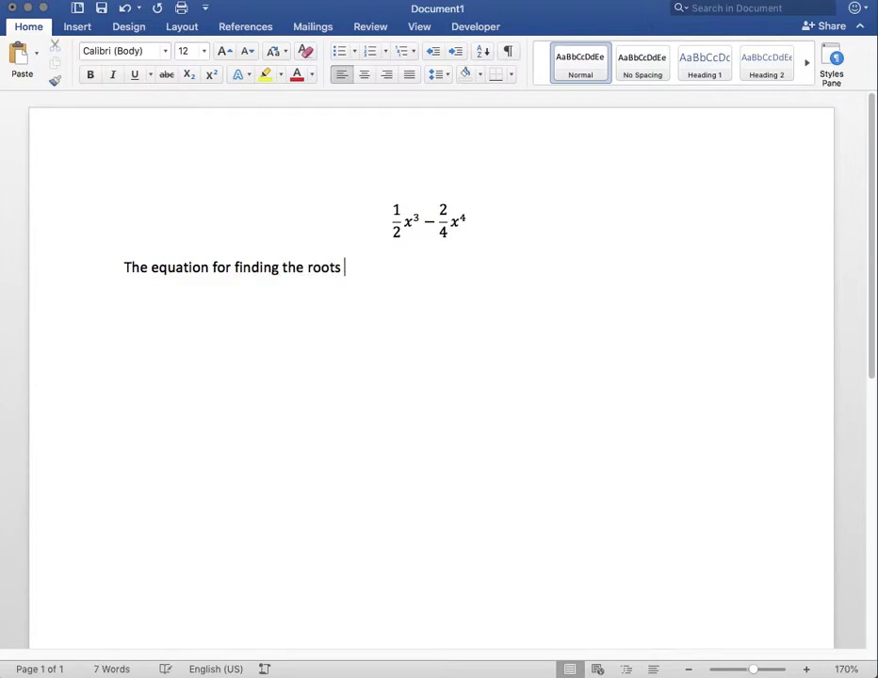
{"action": "type", "text": "of a "}
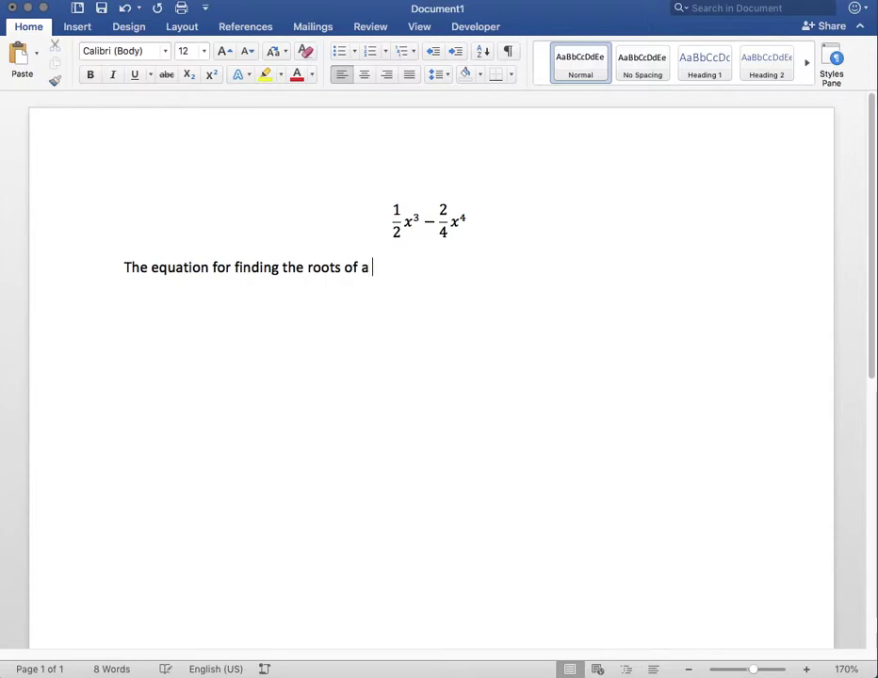
{"action": "type", "text": "quadratic is:"}
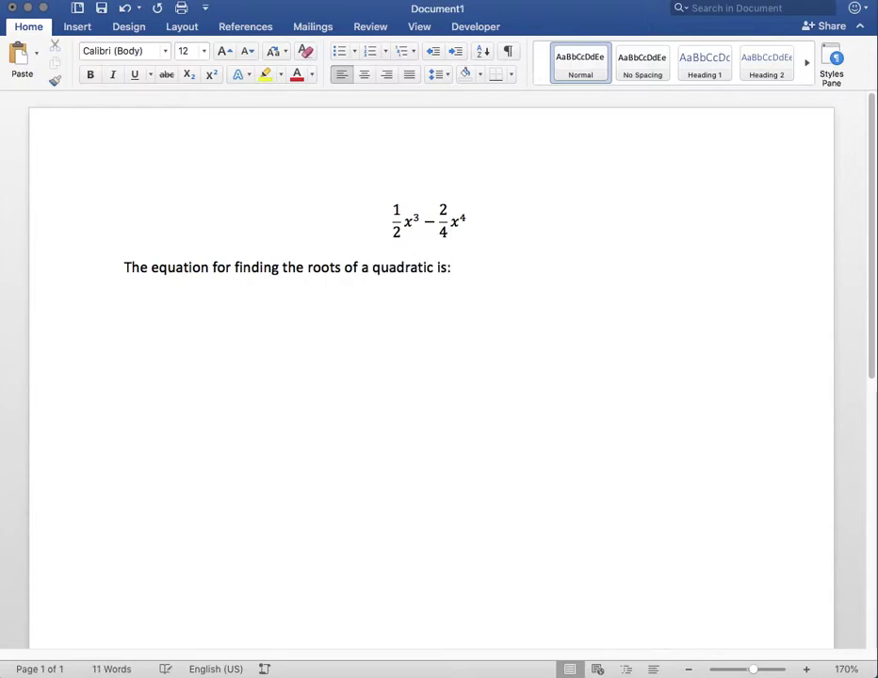
- Insert a second equation below the sentence, reading x = followed by a fraction with −b in its numerator
{"action": "key", "text": "Return"}
{"action": "key", "text": "ctrl+equal"}
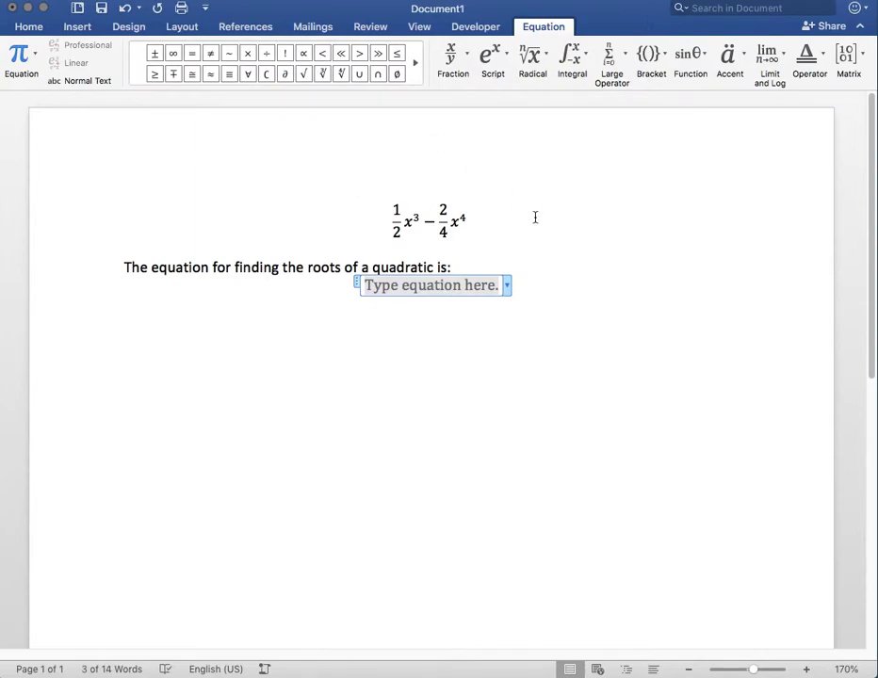
{"action": "type", "text": "x="}
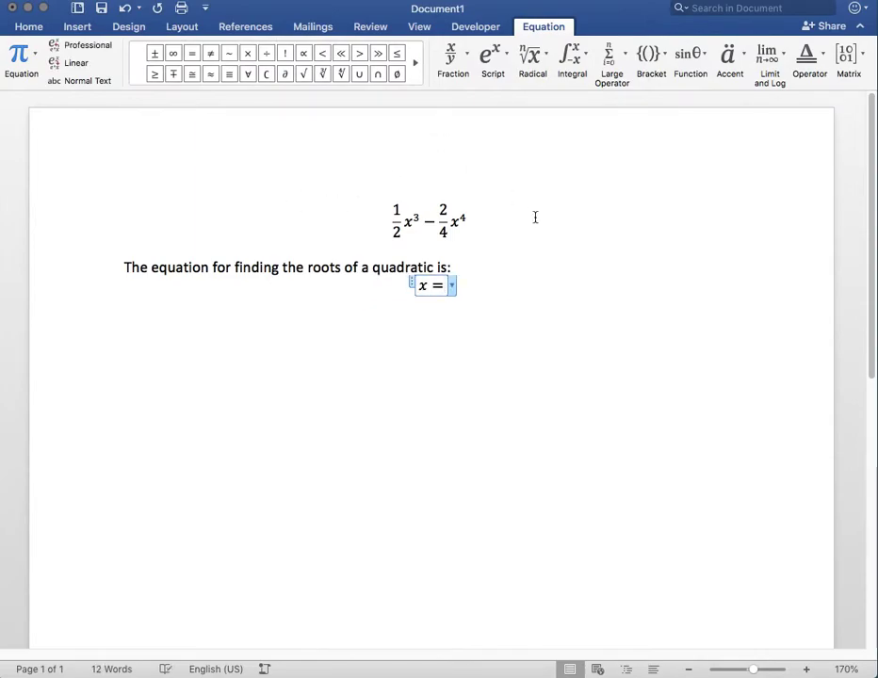
{"action": "type", "text": "/"}
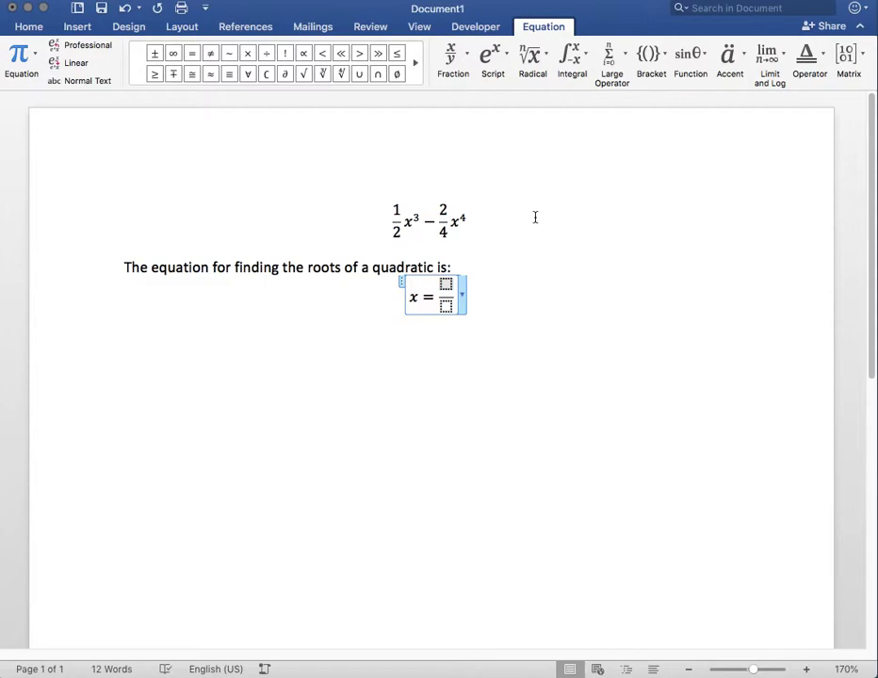
{"action": "type", "text": "-b"}
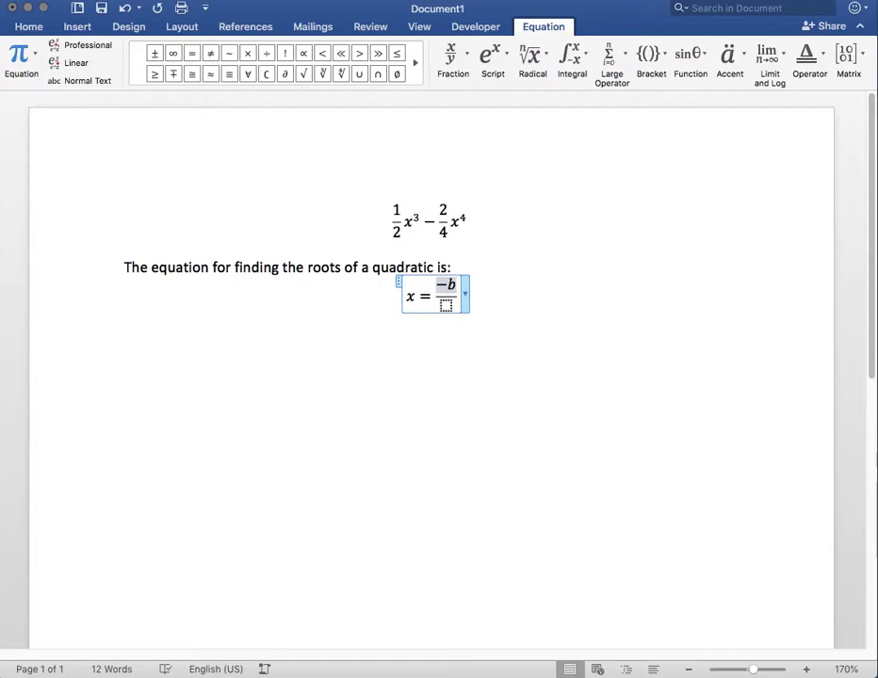
- Try a ± sign after −b in the numerator, replace it with the ∓ sign, and delete that sign
{"action": "type", "text": "\\"}
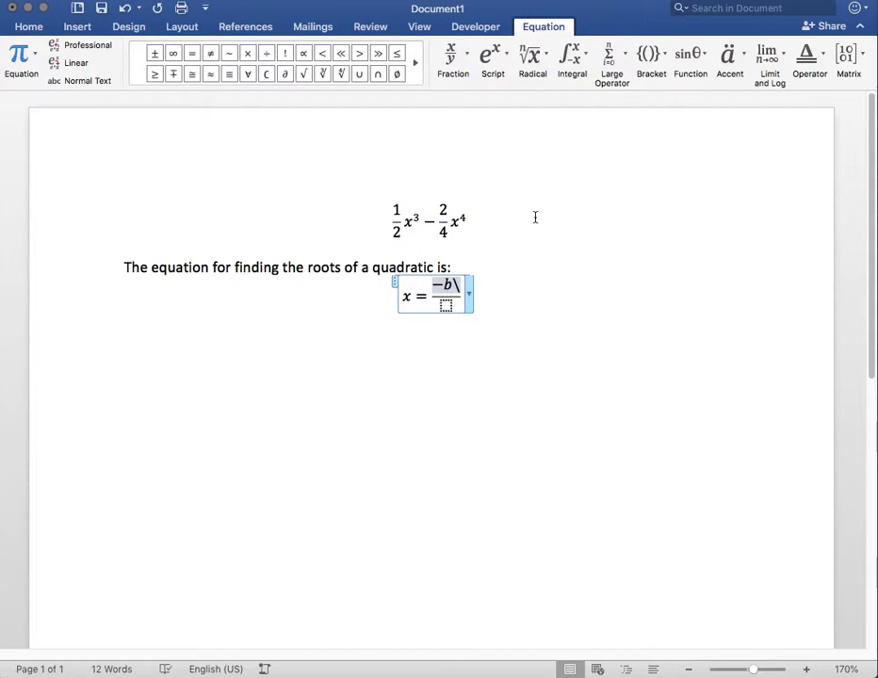
{"action": "type", "text": "pm"}
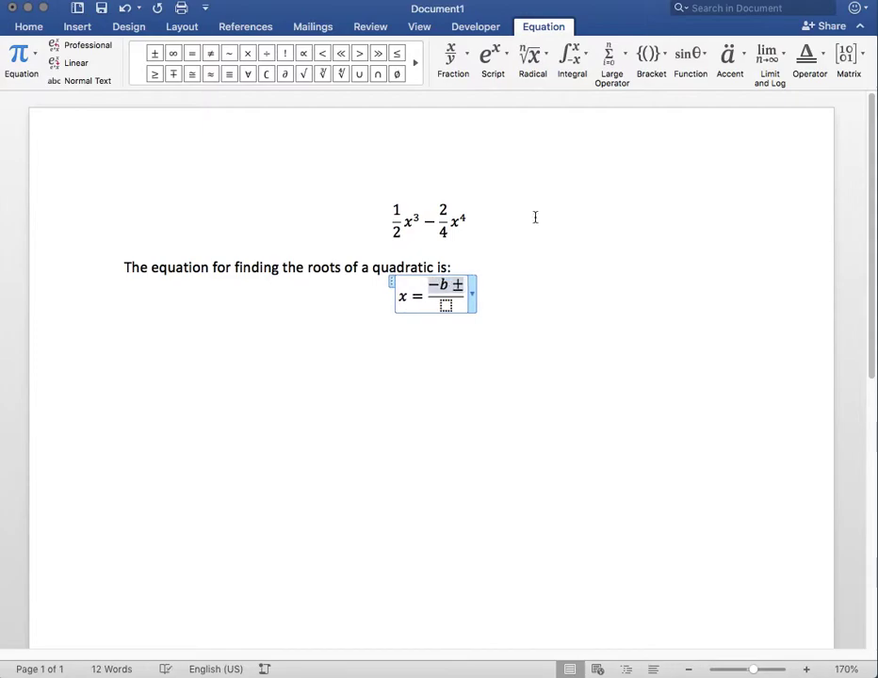
{"action": "key", "text": "BackSpace"}
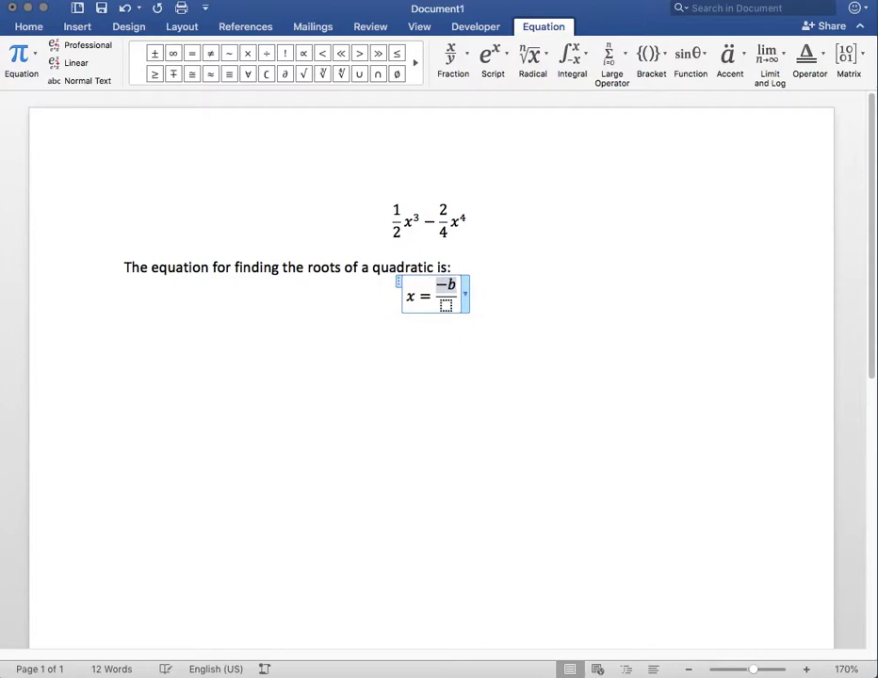
{"action": "type", "text": "\\"}
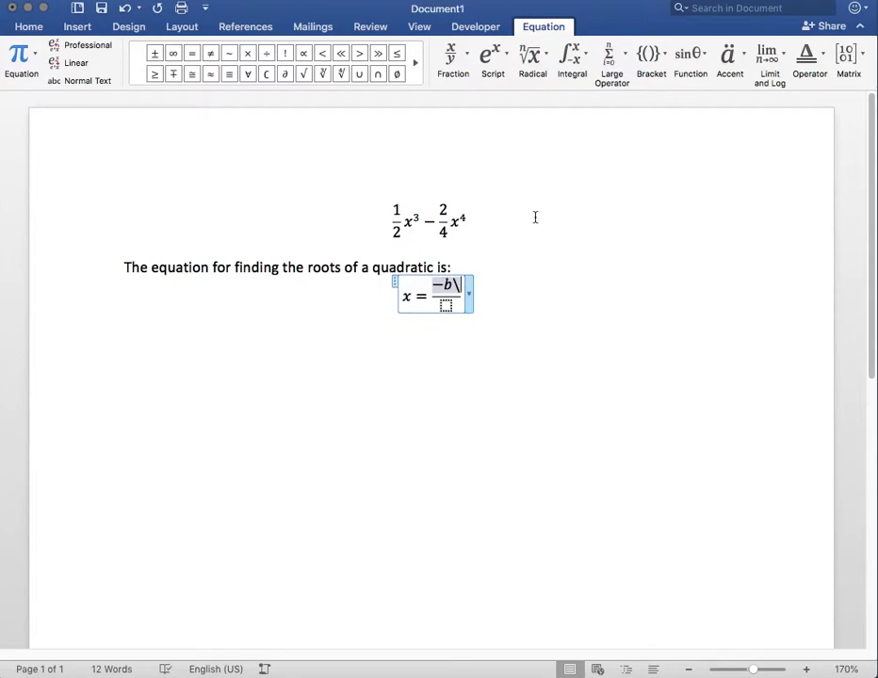
{"action": "type", "text": "mp"}
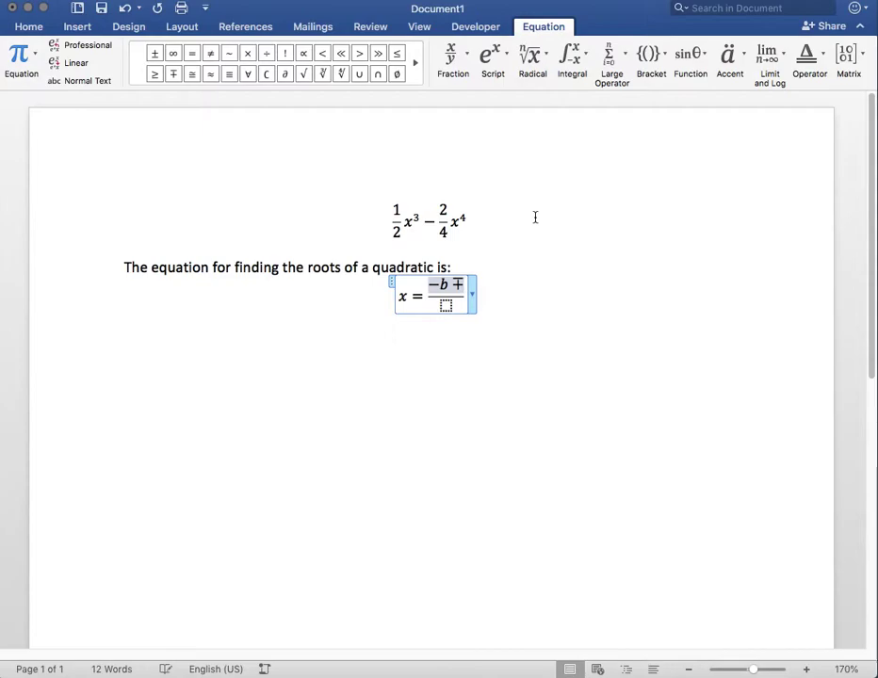
{"action": "key", "text": "BackSpace"}
- Complete the numerator after −b with a ± sign and the square root of b² − 4ac
{"action": "type", "text": "\\"}
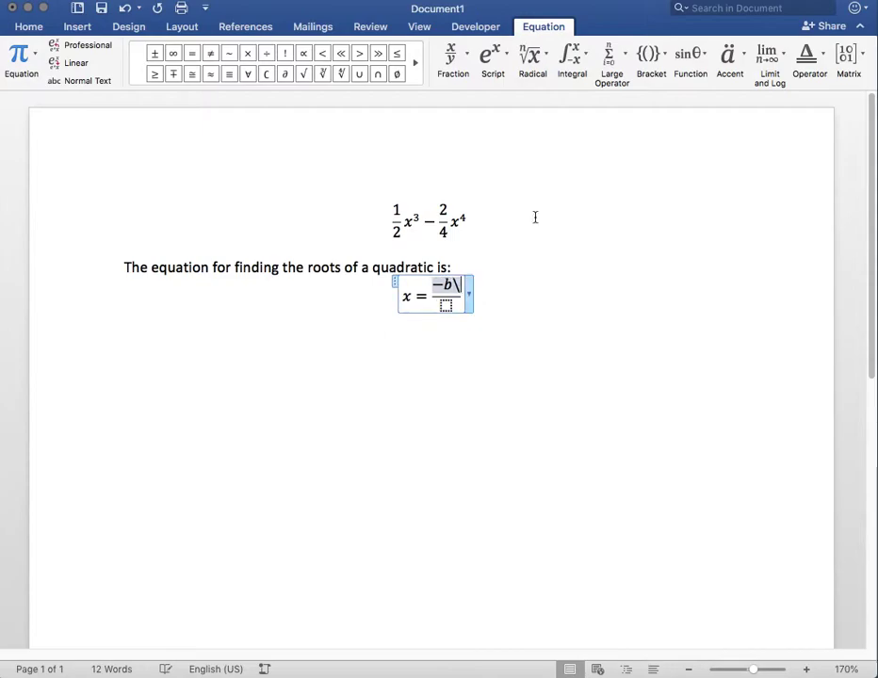
{"action": "type", "text": "pm "}
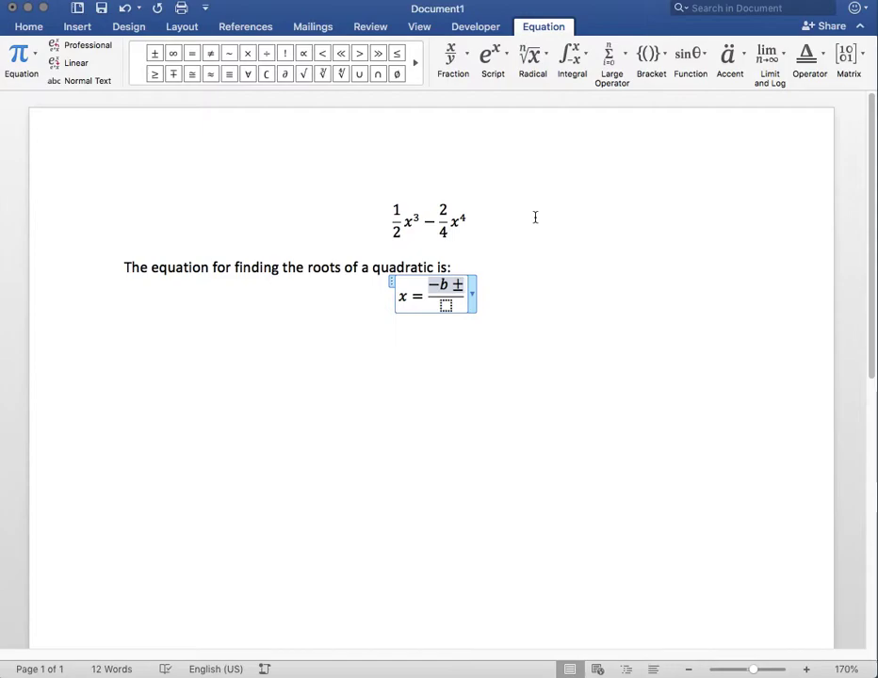
{"action": "type", "text": "\\sq"}
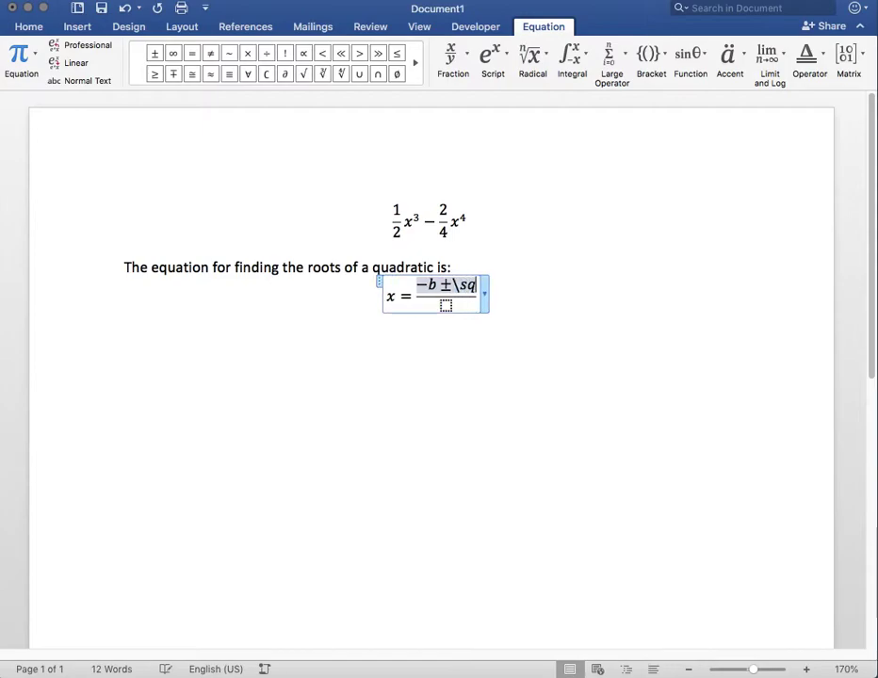
{"action": "type", "text": "rt"}
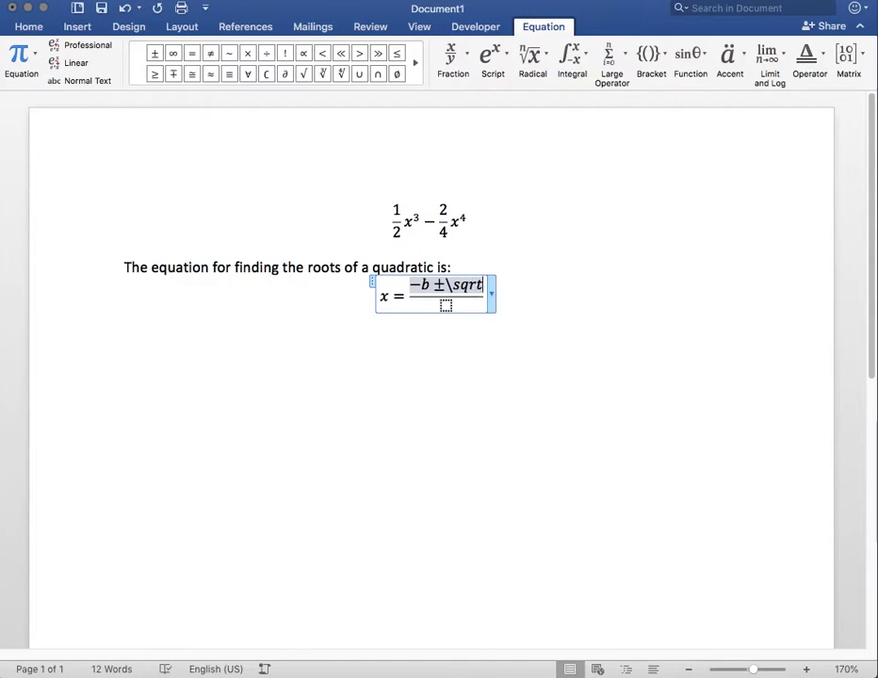
{"action": "type", "text": "()"}
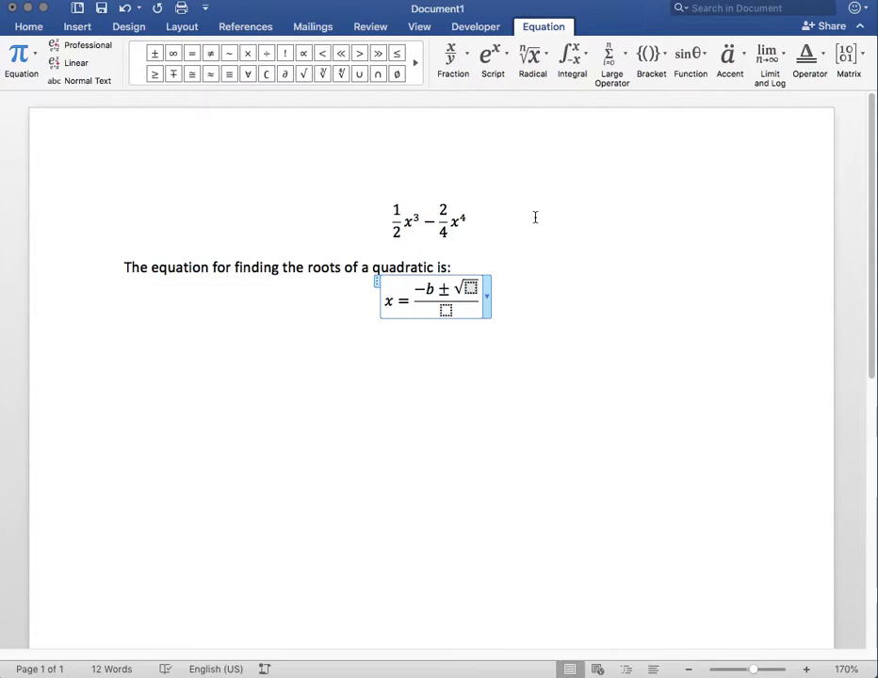
{"action": "type", "text": "b^2"}
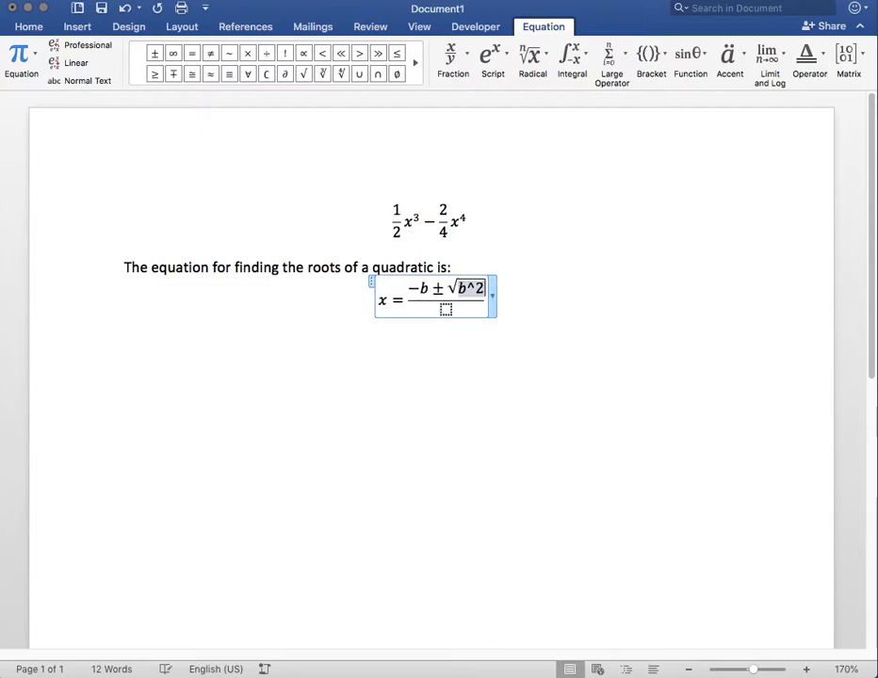
{"action": "type", "text": " -"}
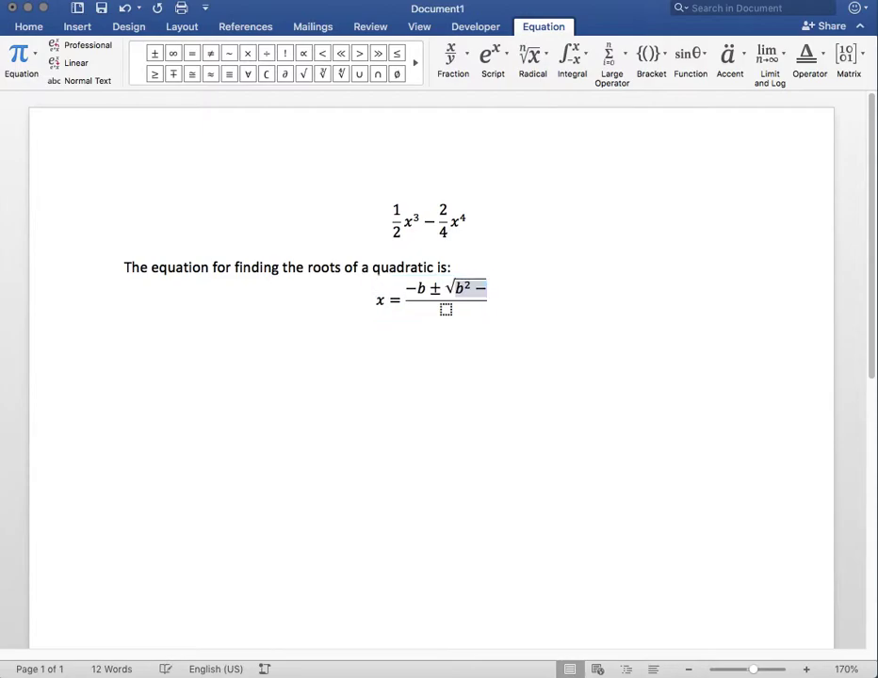
{"action": "type", "text": "4ac"}
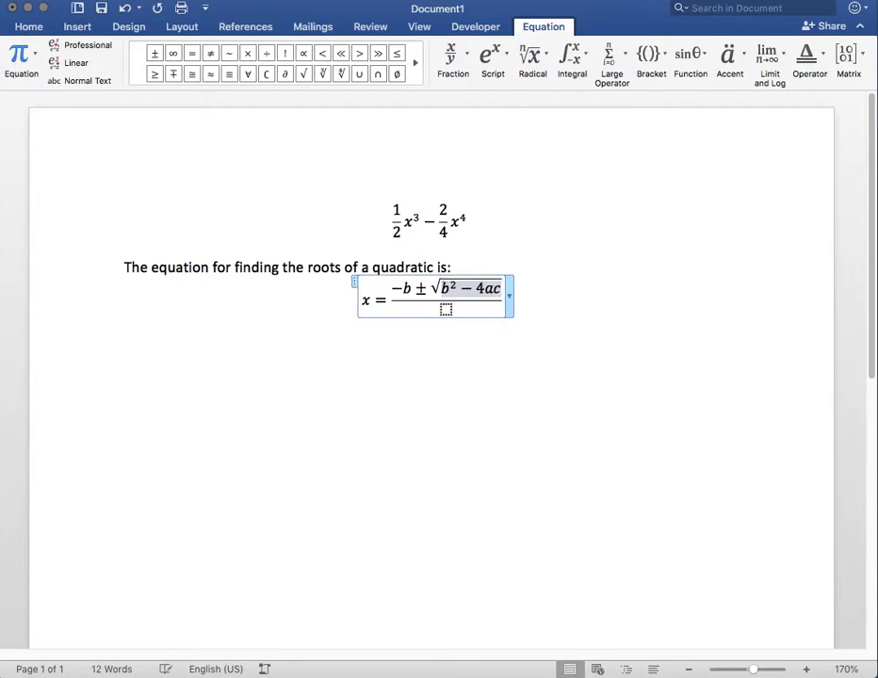
- Fill the fraction's denominator with 2a and leave the quadratic formula equation
{"action": "key", "text": "Right"}
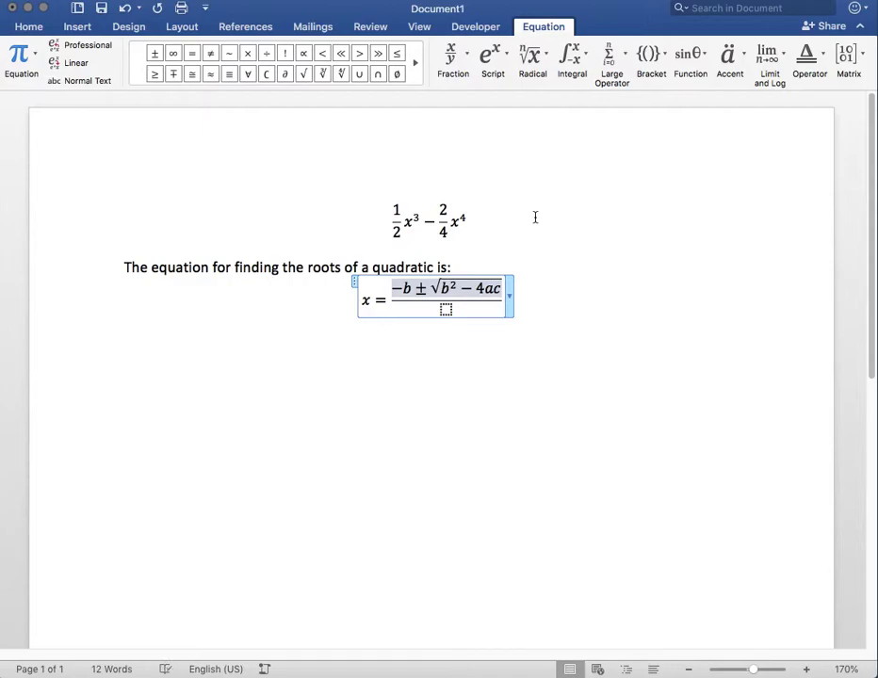
{"action": "key", "text": "Right"}
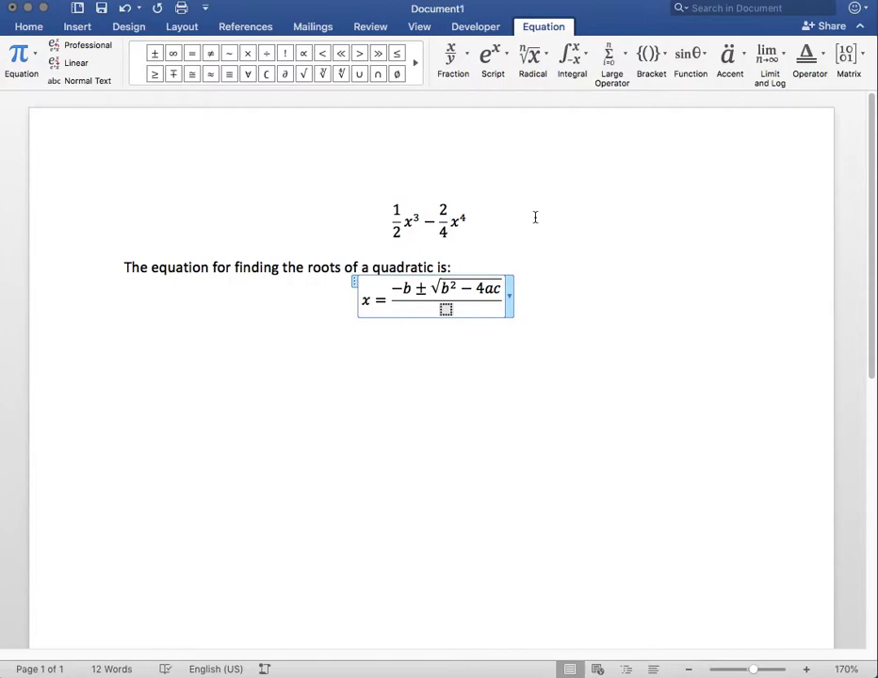
{"action": "type", "text": "2a"}
{"action": "key", "text": "Right"}
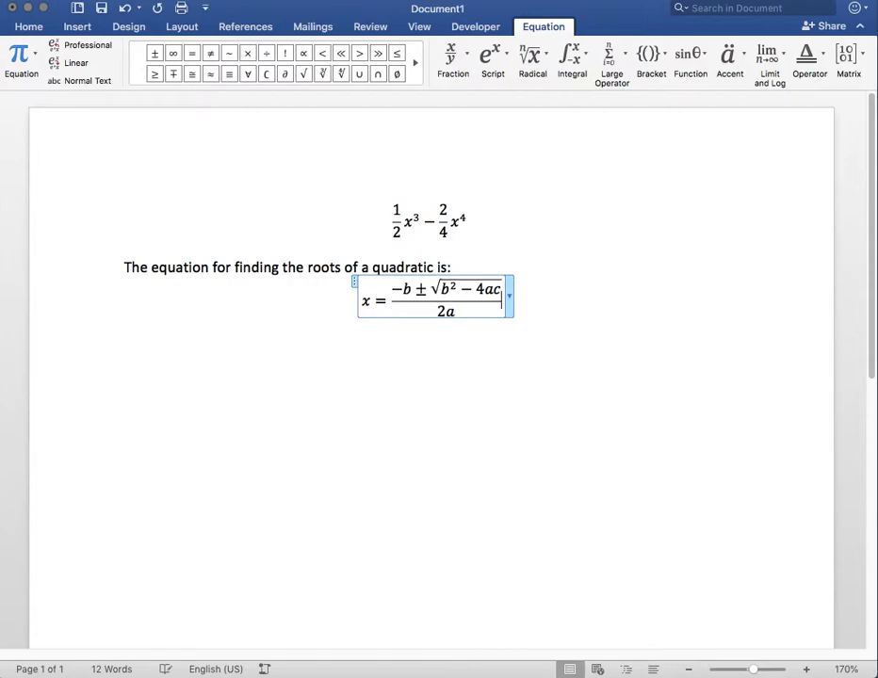
{"action": "key", "text": "Right"}
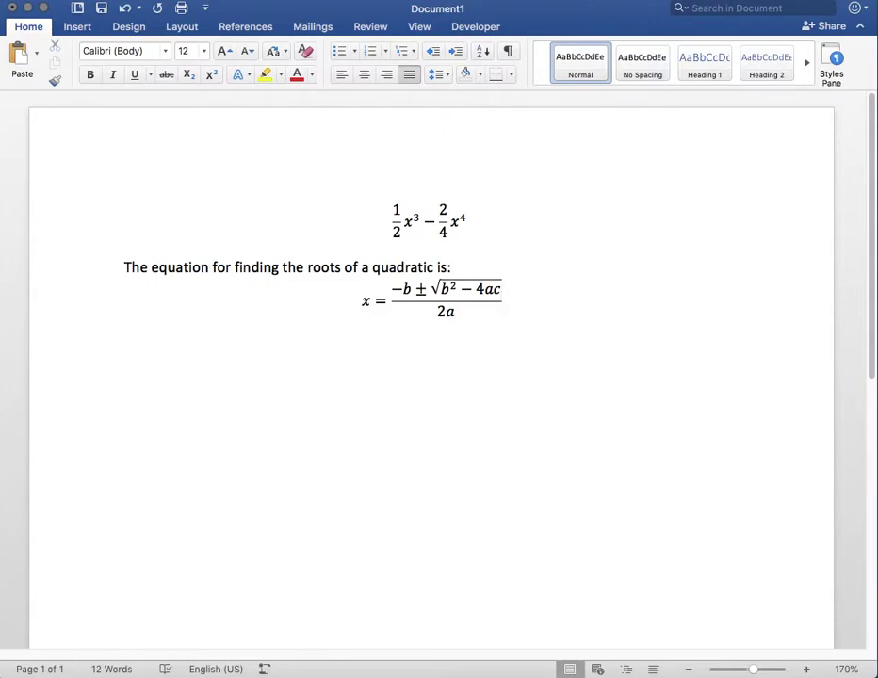
{"action": "key", "text": "Left"}
{"action": "key", "text": "Left"}
{"action": "key", "text": "Left"}
{"action": "key", "text": "Left"}
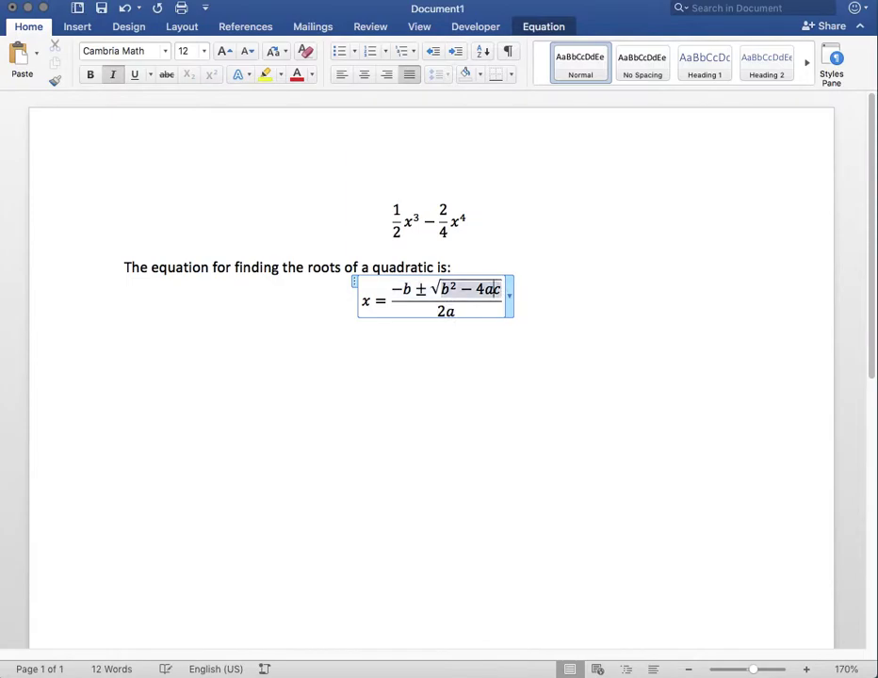
{"action": "key", "text": "Left"}
{"action": "key", "text": "Left"}
{"action": "key", "text": "Left"}
{"action": "key", "text": "Right"}
{"action": "key", "text": "Right"}
{"action": "key", "text": "Right"}
{"action": "key", "text": "Right"}
{"action": "key", "text": "Right"}
{"action": "key", "text": "Right"}
{"action": "key", "text": "Right"}
{"action": "key", "text": "Right"}
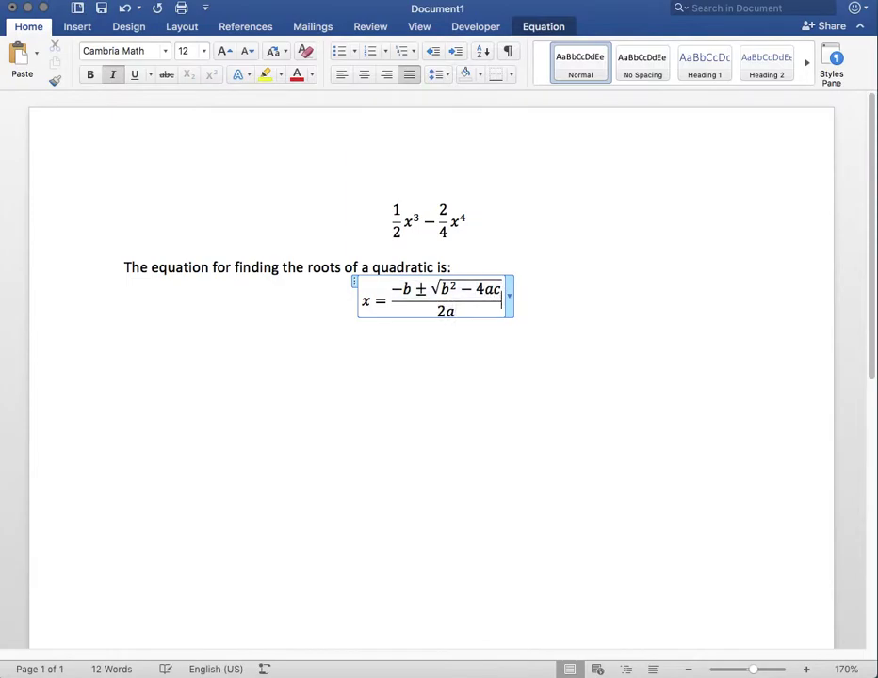
{"action": "key", "text": "Return"}
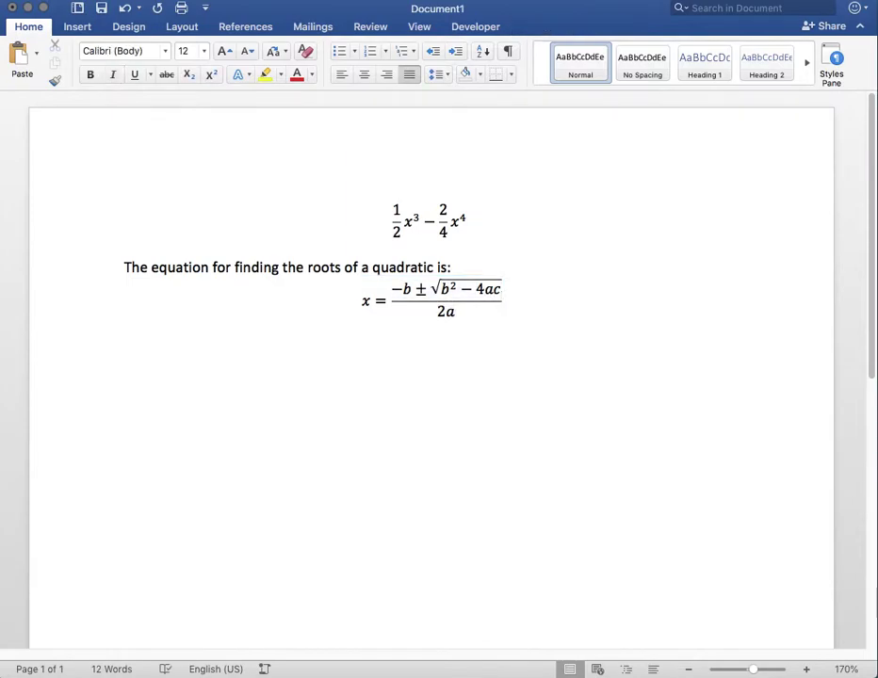
- Try a blank line between the sentence and the quadratic formula, and remove it again
{"action": "left_click", "coordinate": [480, 268]}
{"action": "key", "text": "Return"}
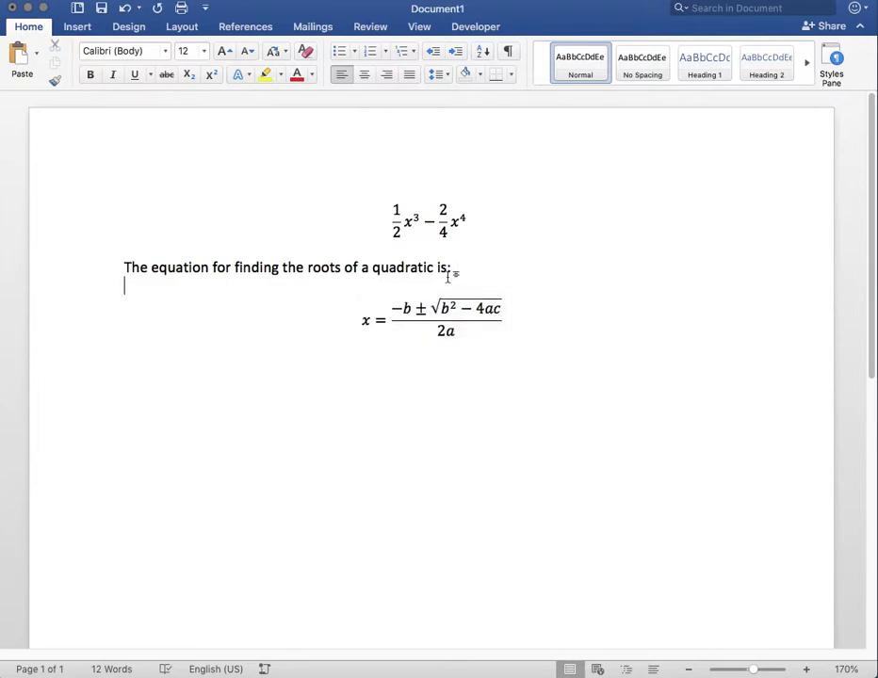
{"action": "left_click", "coordinate": [353, 326]}
{"action": "key", "text": "BackSpace"}
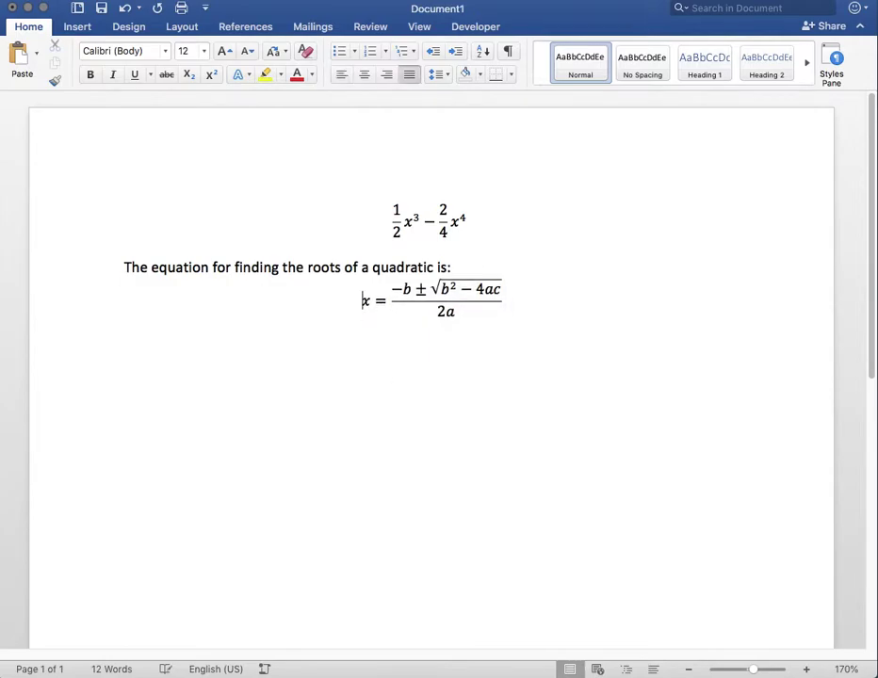
- Pull the quadratic formula up inline after the sentence with a space, and move it back down with a blank line above it
{"action": "key", "text": "BackSpace"}
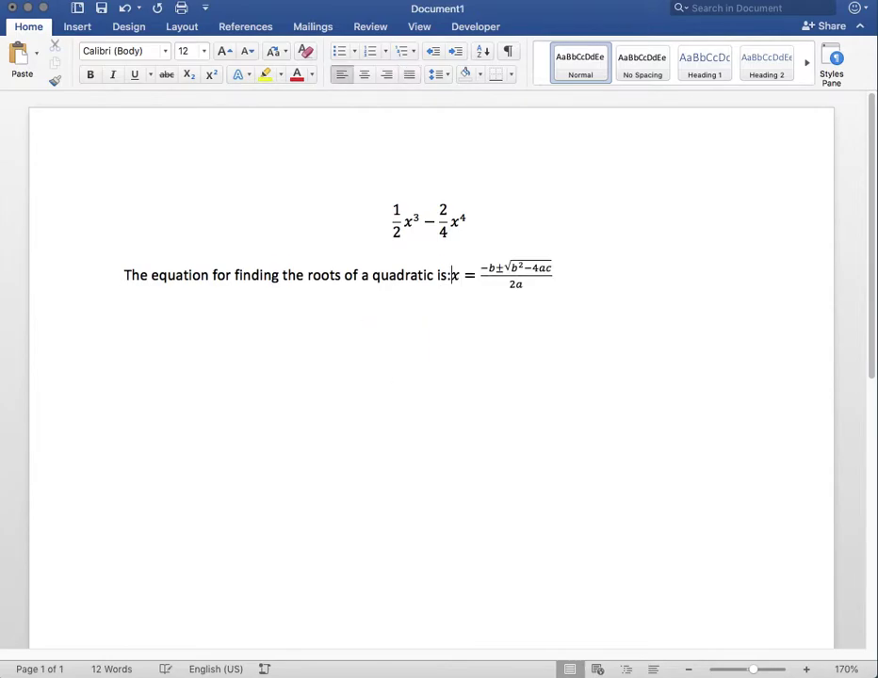
{"action": "key", "text": "BackSpace"}
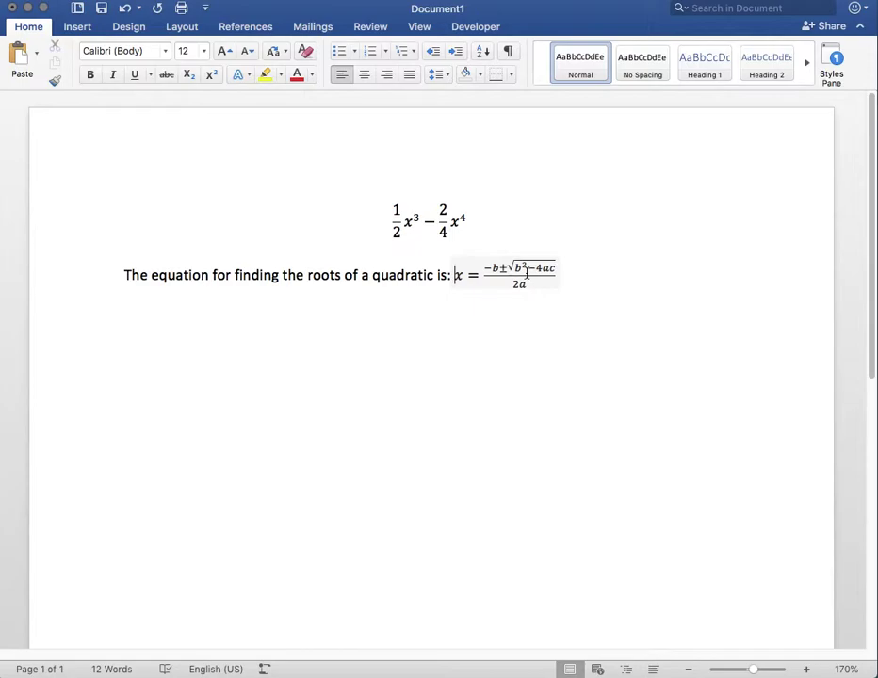
{"action": "key", "text": "Return"}
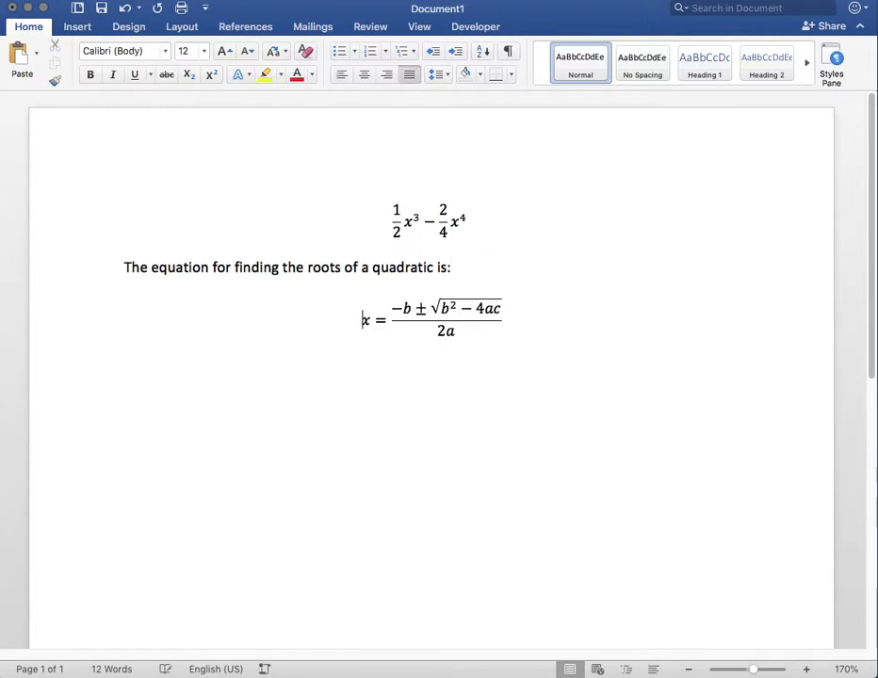
{"action": "key", "text": "Right"}
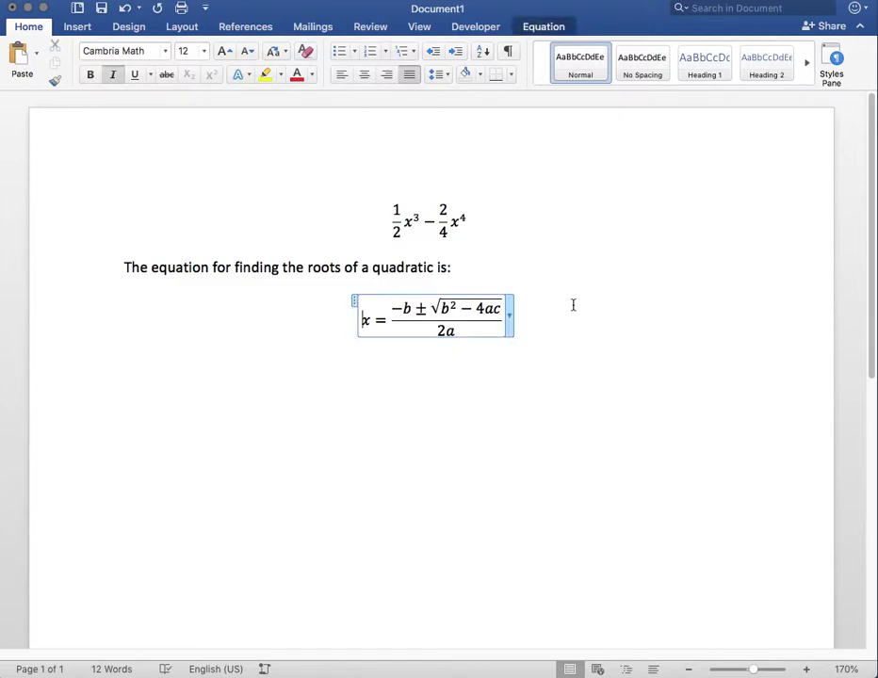
- Insert a new equation below the quadratic formula containing the lowercase Greek letter alpha (α)
{"action": "left_click", "coordinate": [572, 303]}
{"action": "key", "text": "Return"}
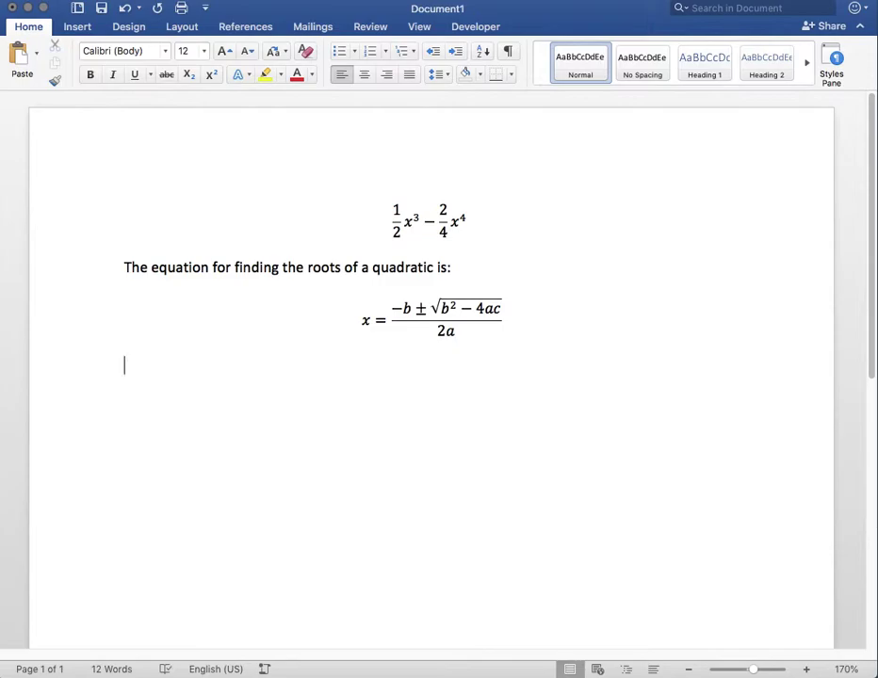
{"action": "key", "text": "ctrl+equal"}
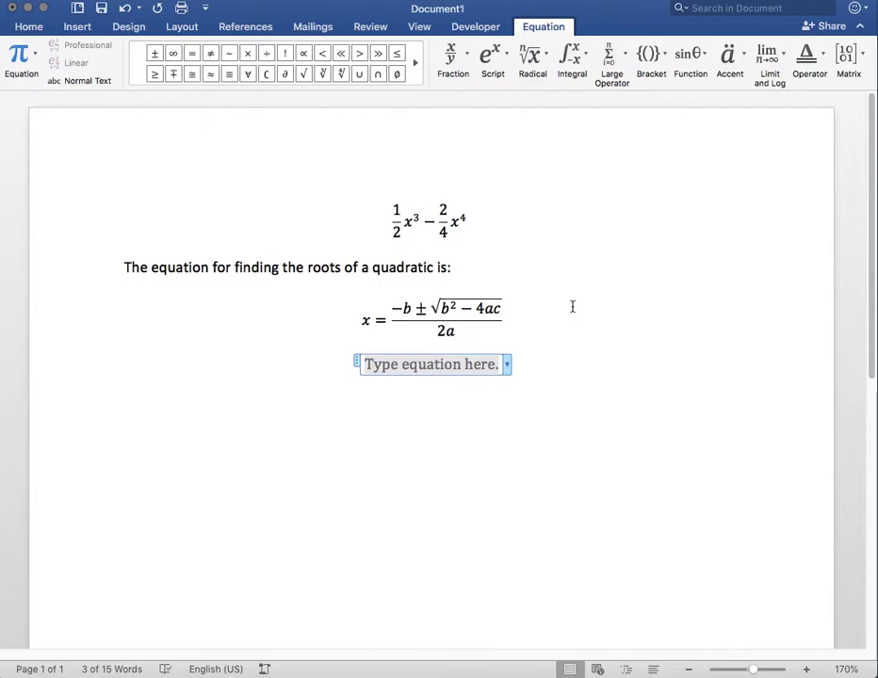
{"action": "type", "text": "\\"}
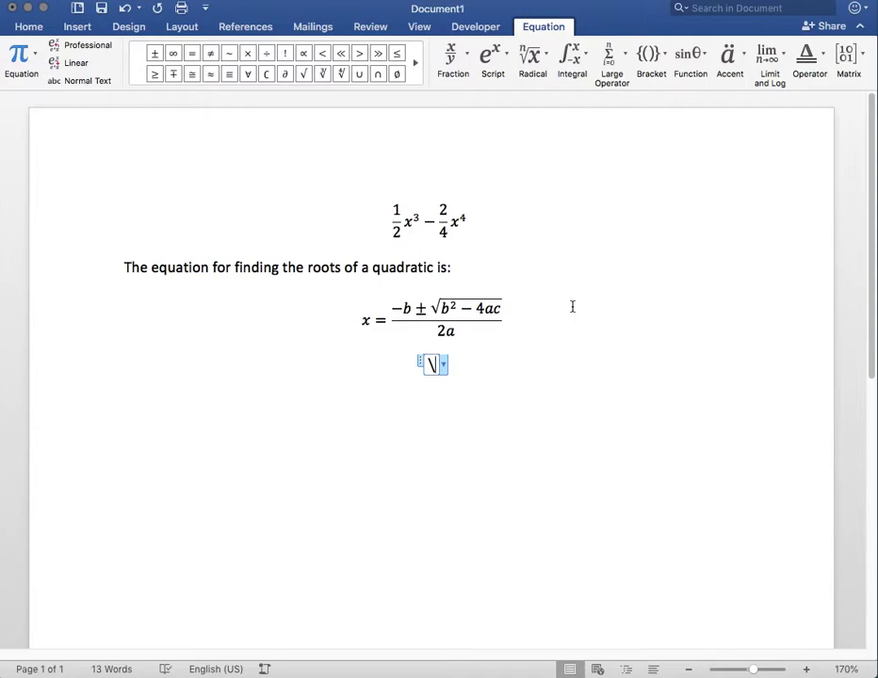
{"action": "type", "text": "alpha"}
{"action": "key", "text": "Right"}
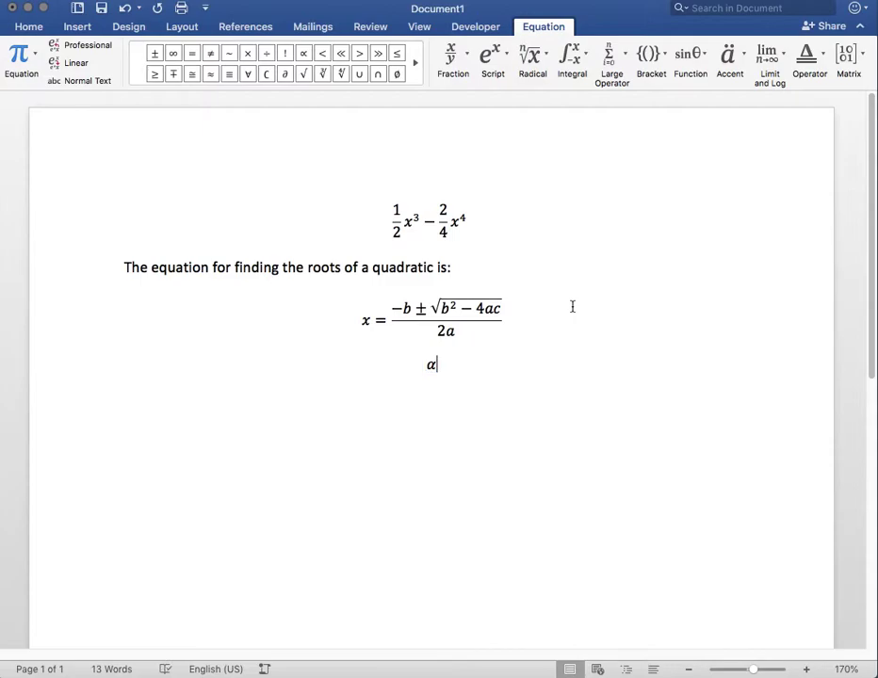
- Insert another equation on the line below α containing the lowercase Greek letter delta (δ)
{"action": "key", "text": "Return"}
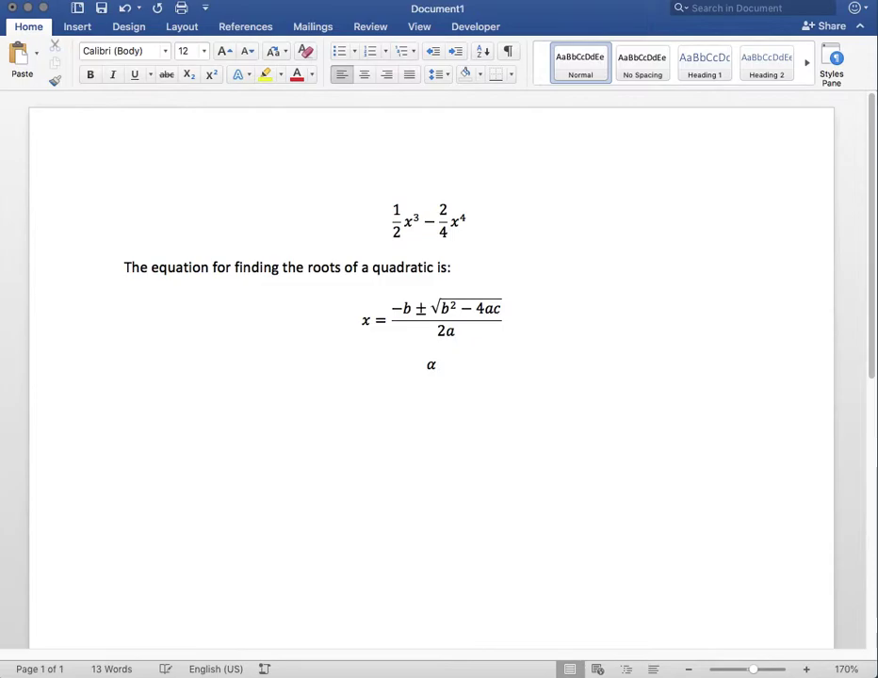
{"action": "key", "text": "ctrl+equal"}
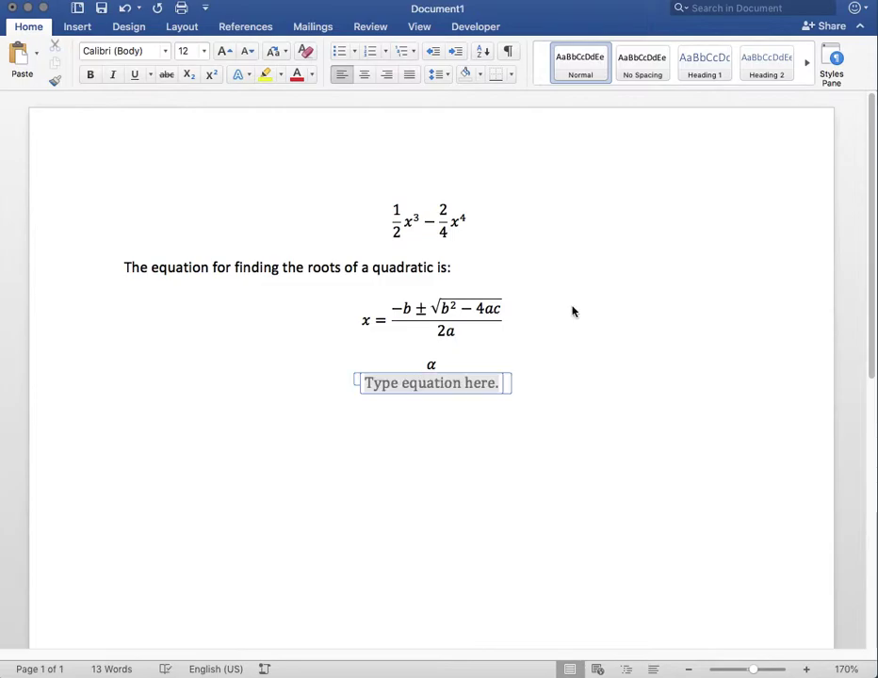
{"action": "type", "text": "\\delta"}
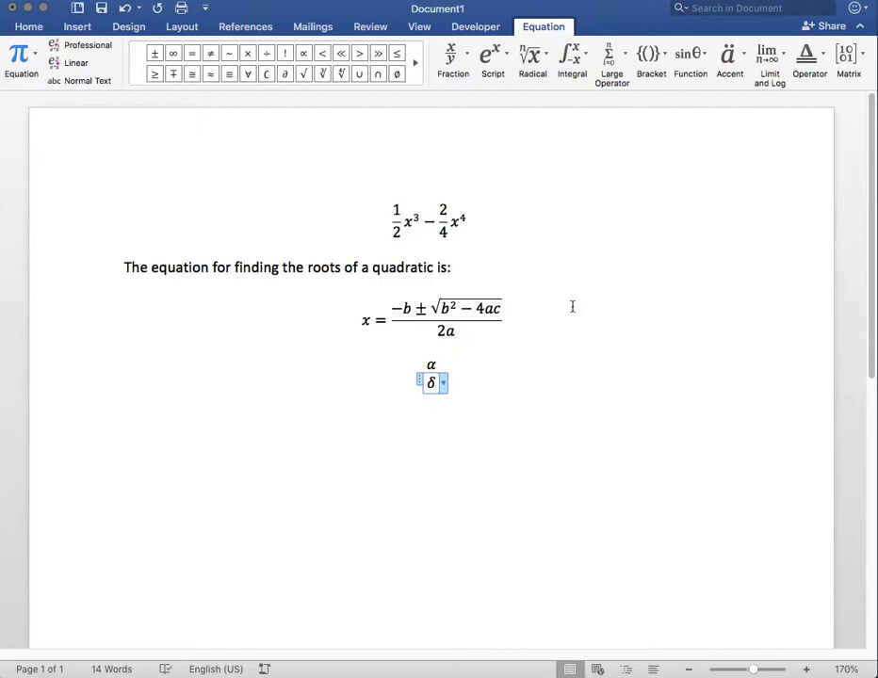
{"action": "key", "text": "Right"}
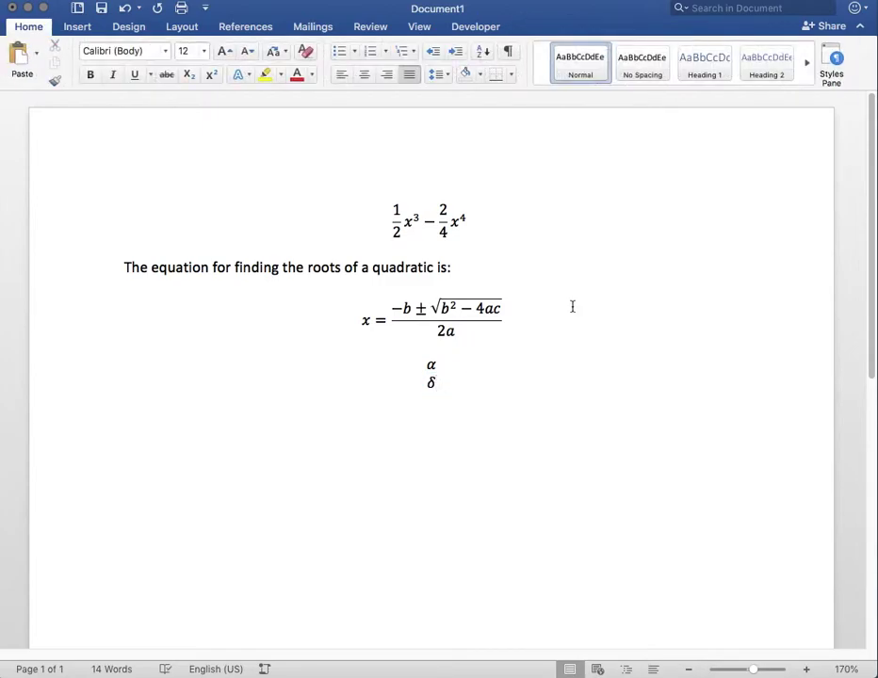
{"action": "key", "text": "Left"}
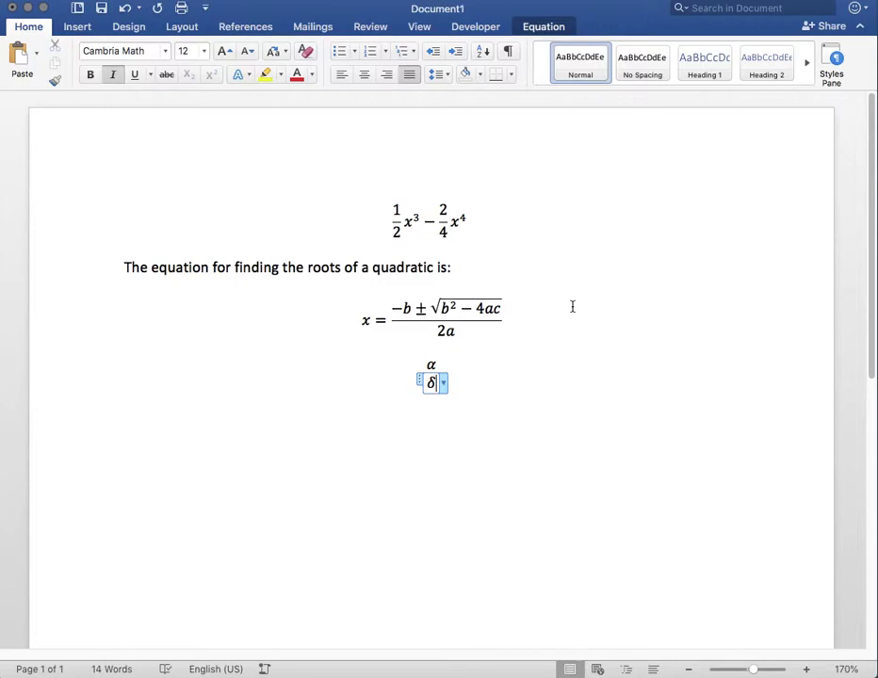
{"action": "key", "text": "Right"}
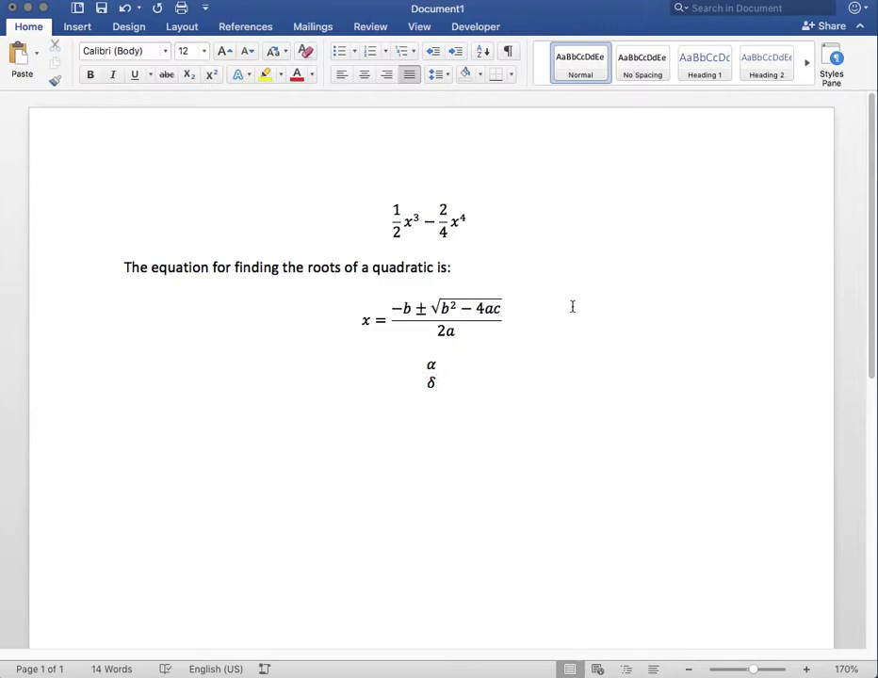
- Insert an equation on the line below δ containing the capital Greek letter Delta (Δ)
{"action": "key", "text": "Return"}
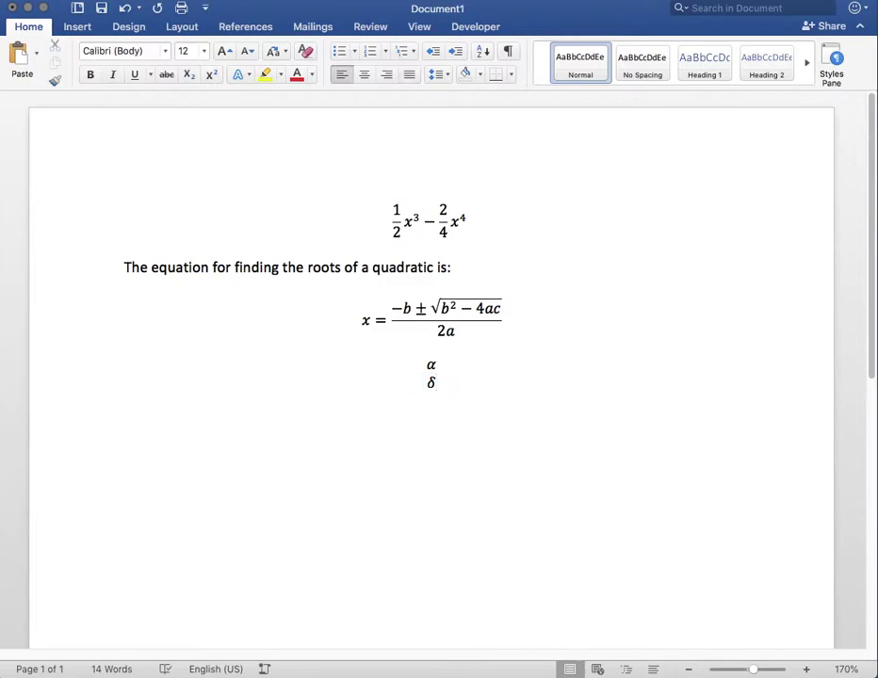
{"action": "key", "text": "ctrl+equal"}
{"action": "type", "text": "\\Delta"}
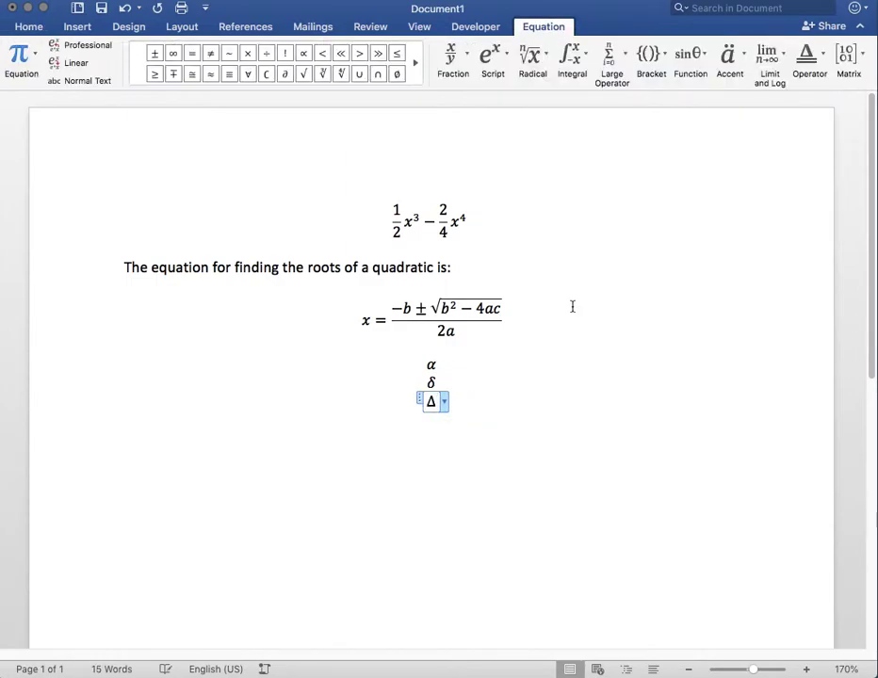
{"action": "key", "text": "Right"}
- Insert an equation below Δ, with a blank line between, containing the capital Greek letter Alpha (Α)
{"action": "key", "text": "Return"}
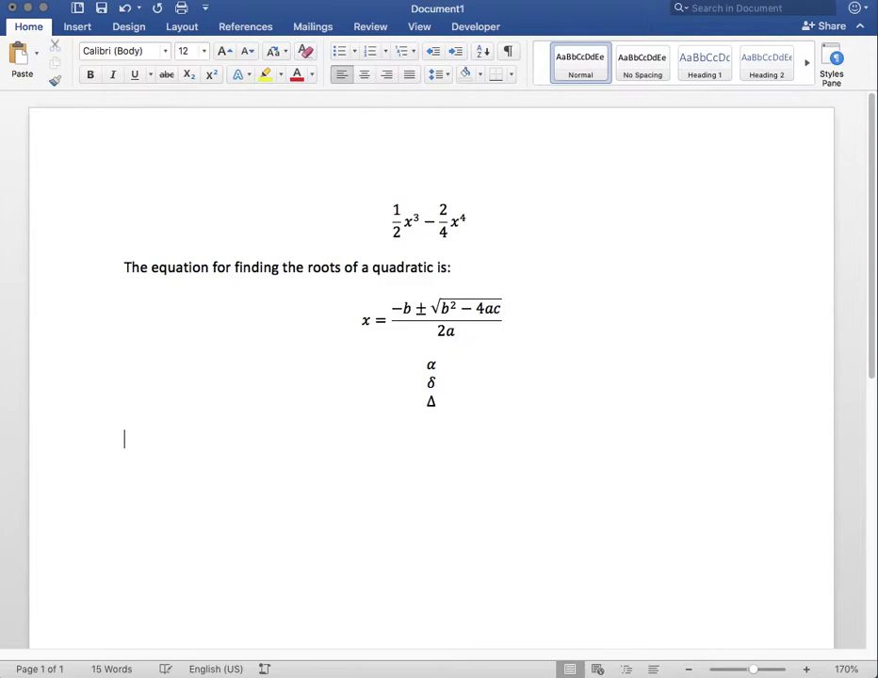
{"action": "key", "text": "ctrl+equal"}
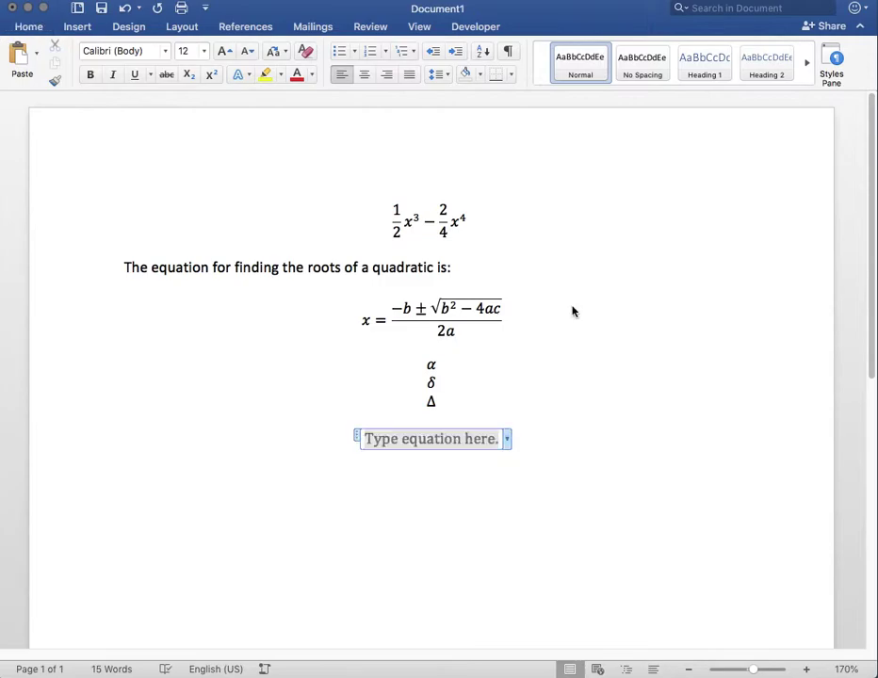
{"action": "type", "text": "\\Alpha"}
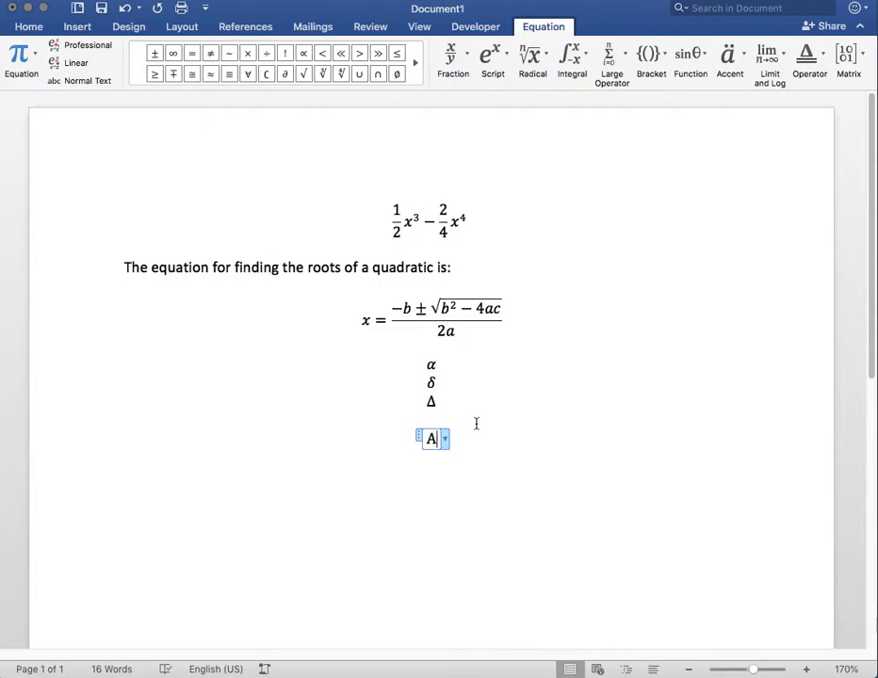
{"action": "key", "text": "Right"}
{"action": "key", "text": "Return"}
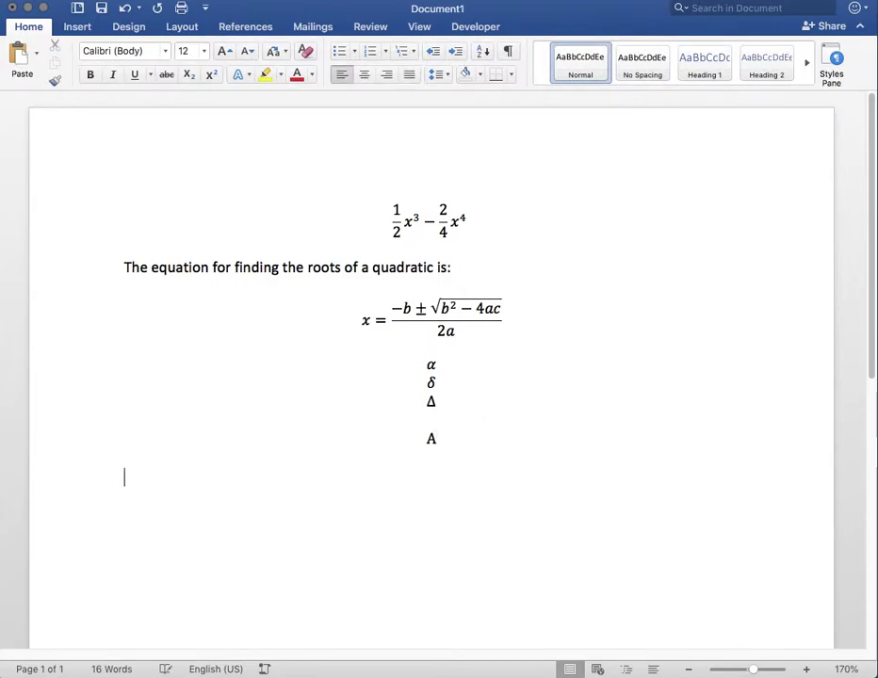
- Insert an equation below the capital Alpha containing the congruence symbol (≅)
{"action": "key", "text": "ctrl+equal"}
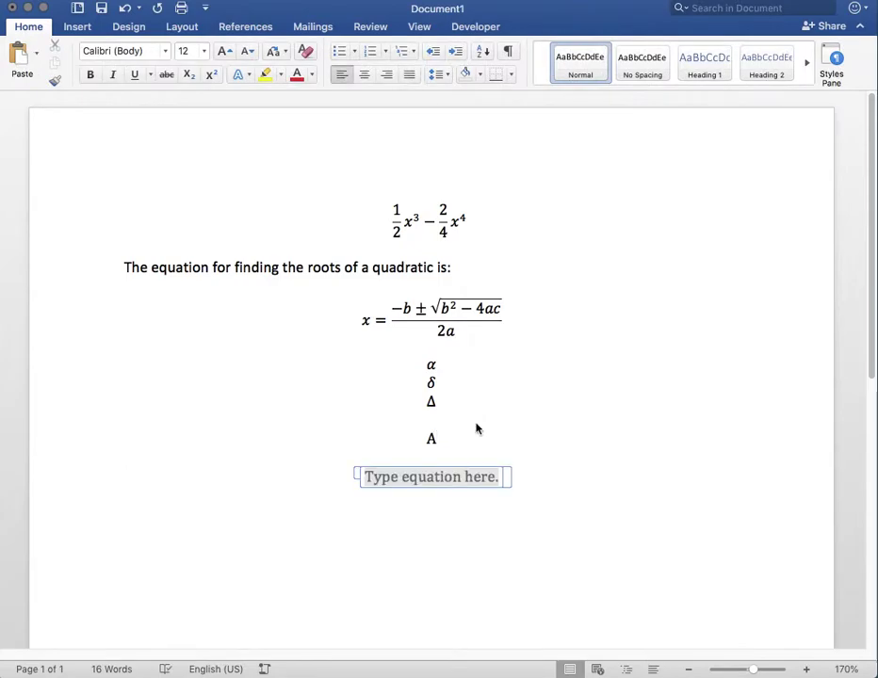
{"action": "type", "text": "\\"}
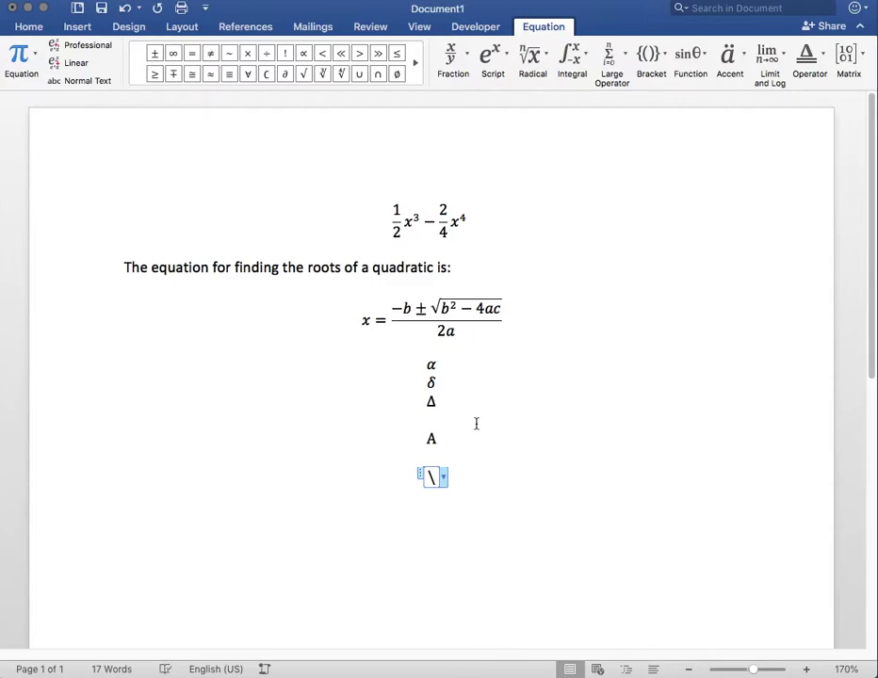
{"action": "type", "text": "cong"}
{"action": "key", "text": "Right"}
{"action": "key", "text": "Return"}
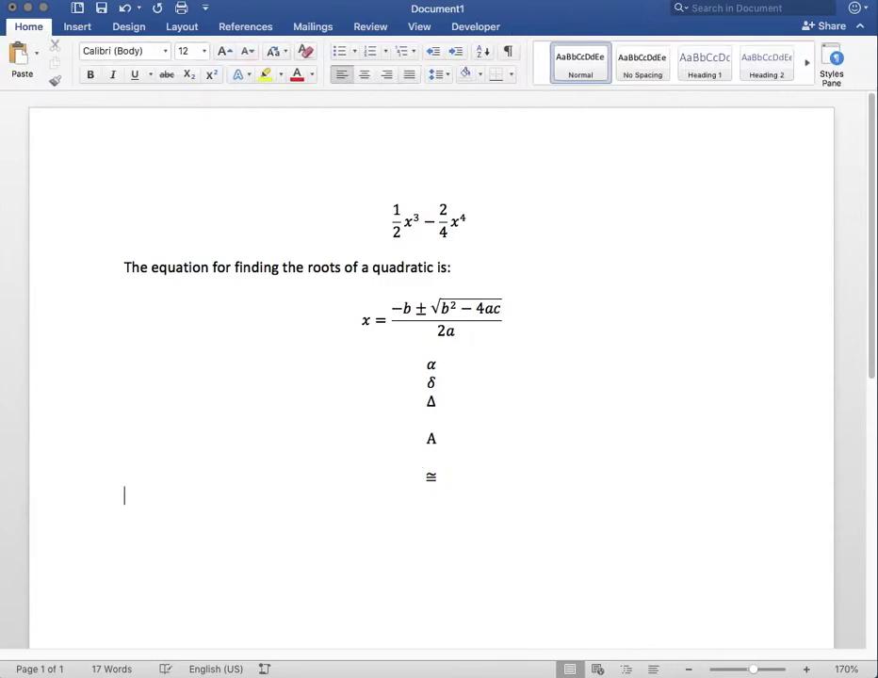
- Insert an equation below the congruence symbol reading ∠ABC ≅ ∠XYZ
{"action": "key", "text": "ctrl+equal"}
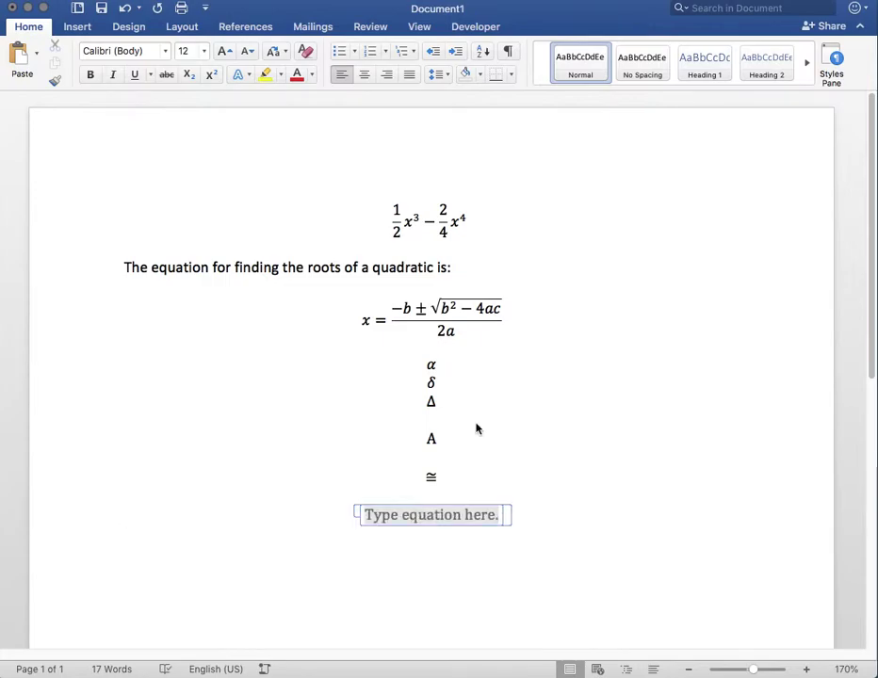
{"action": "type", "text": "\\angle "}
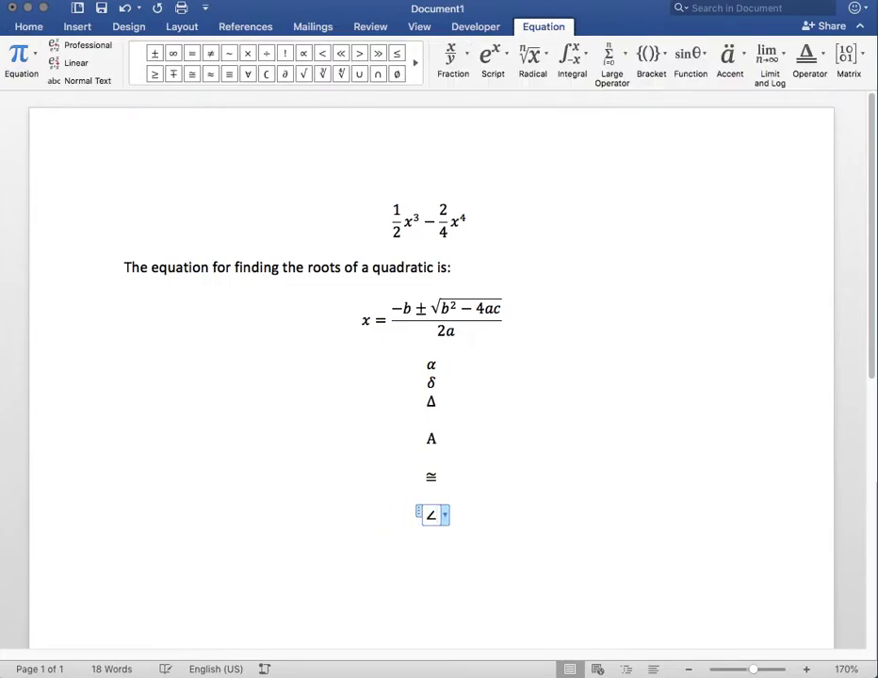
{"action": "type", "text": "ABC \\"}
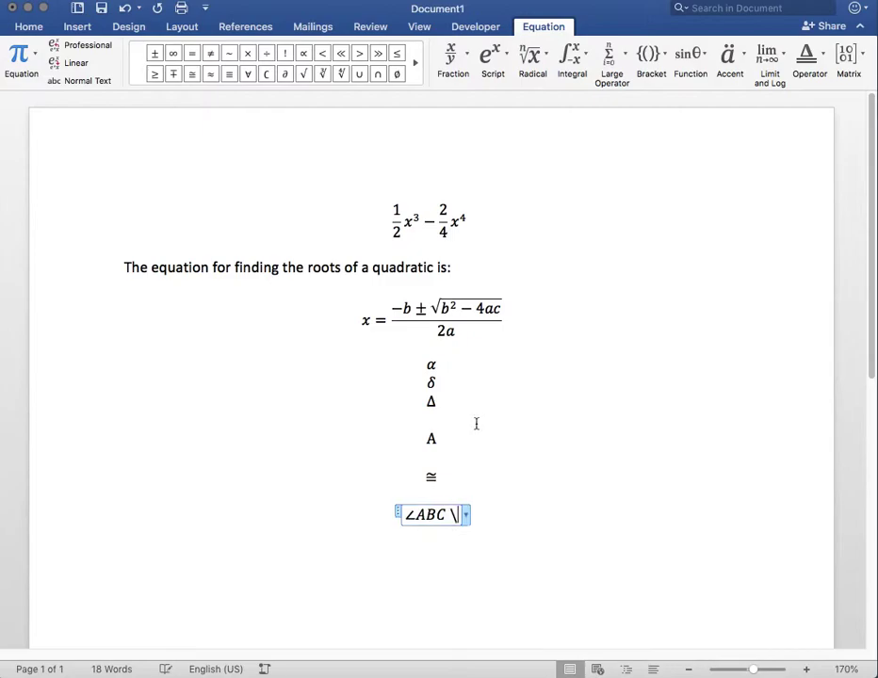
{"action": "type", "text": "cong \\a"}
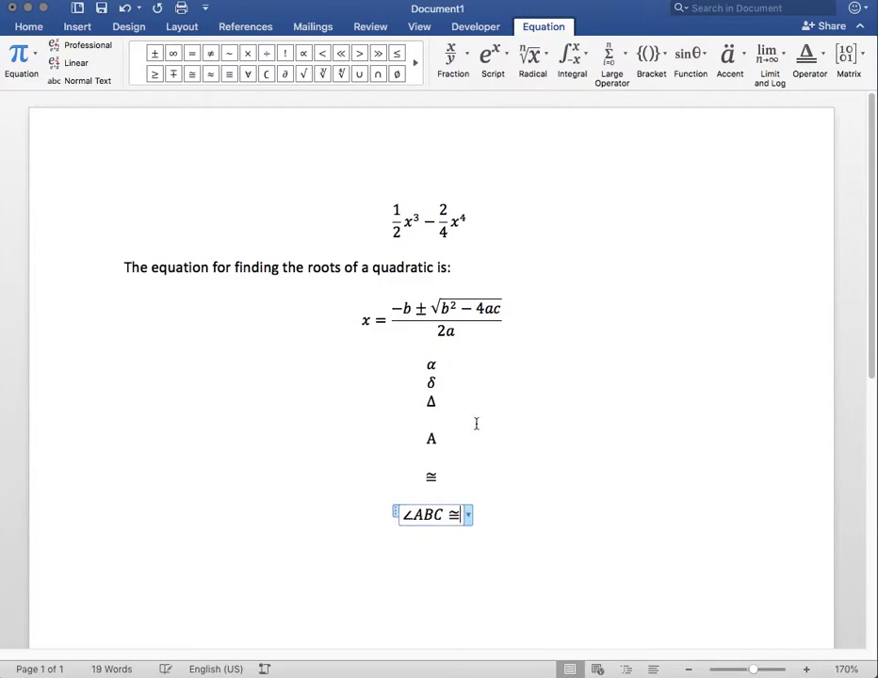
{"action": "type", "text": "ngle "}
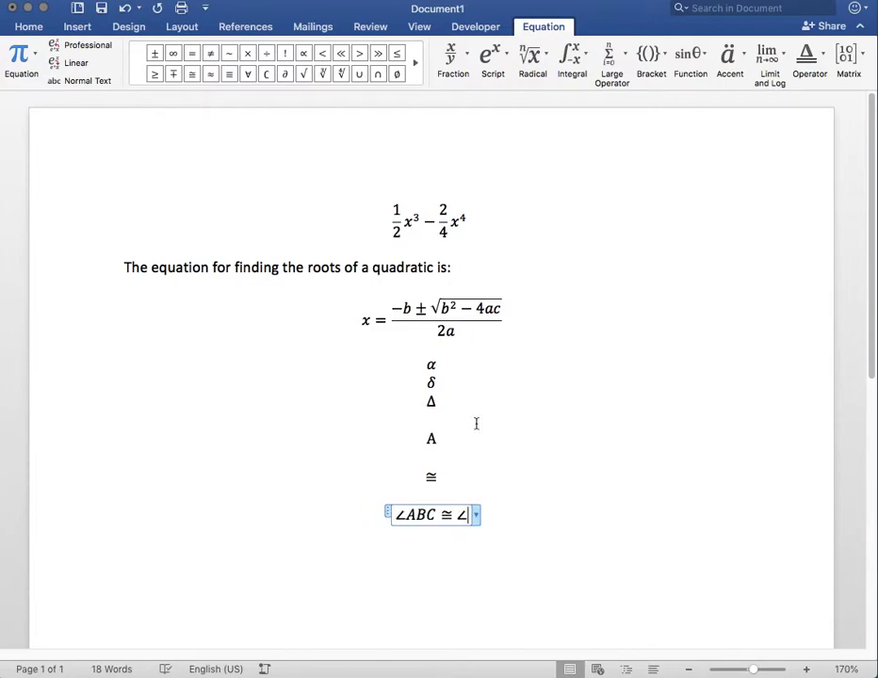
{"action": "type", "text": "XYZ"}
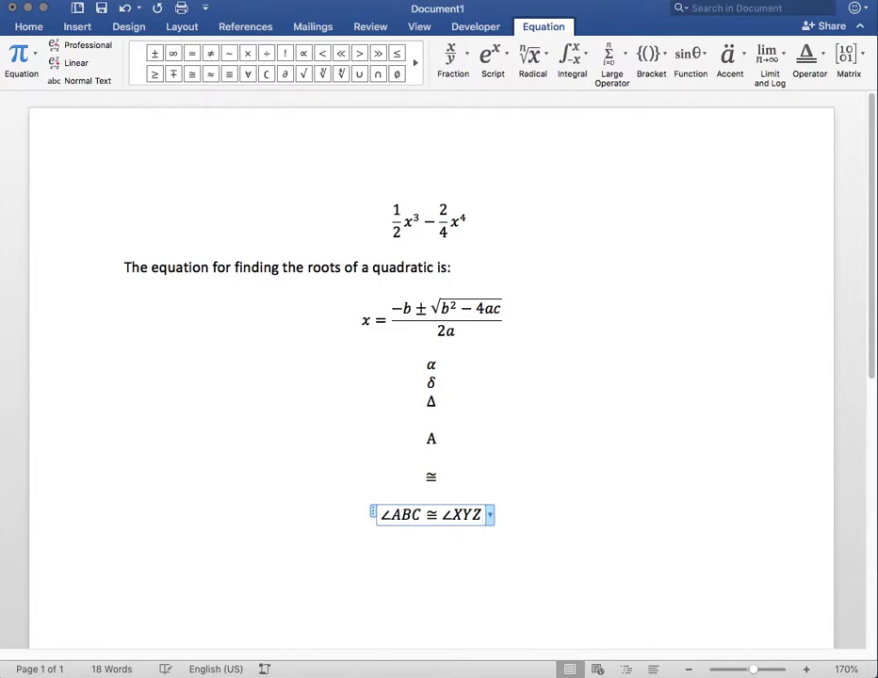
{"action": "key", "text": "Right"}
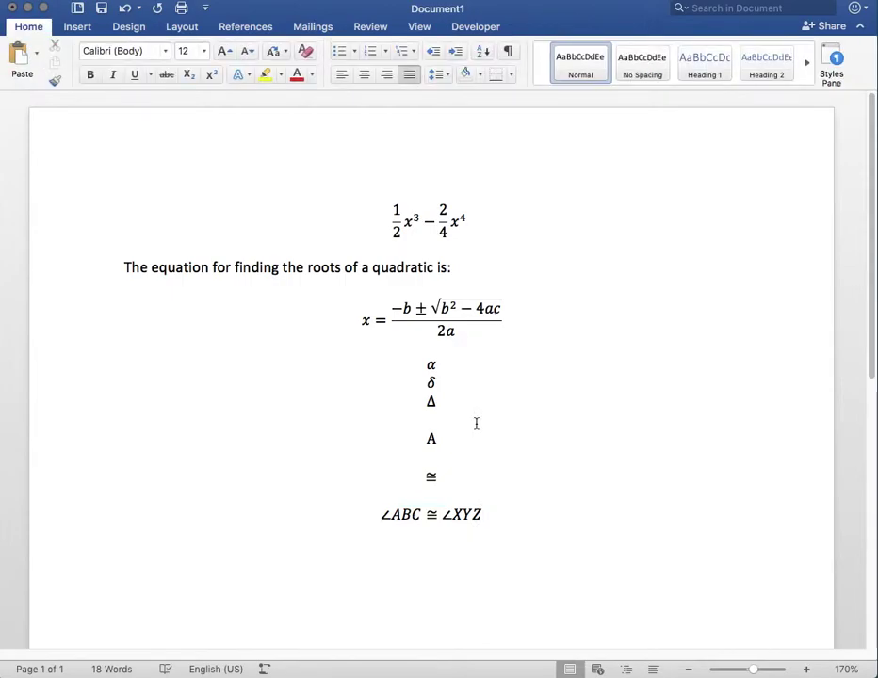
{"action": "key", "text": "Return"}
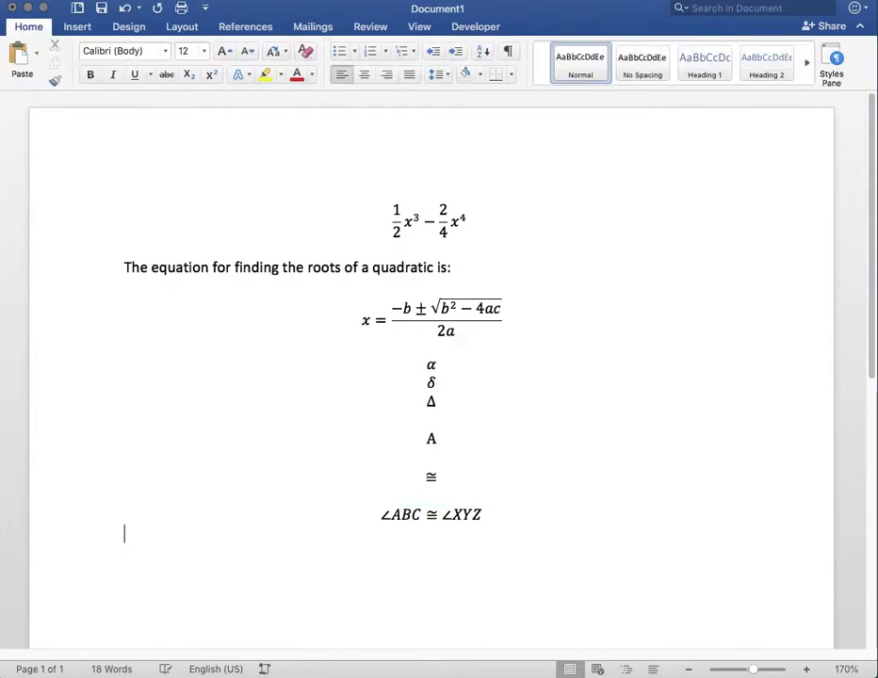
- Insert an equation below the angle congruence statement reading ∠A = 49°, including the degree symbol
{"action": "key", "text": "ctrl+equal"}
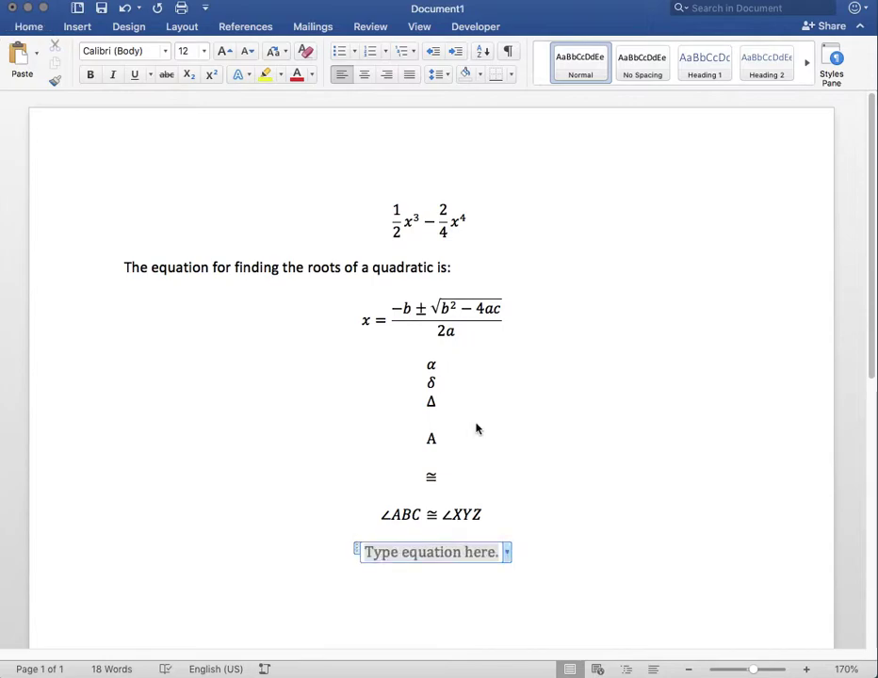
{"action": "type", "text": "\\"}
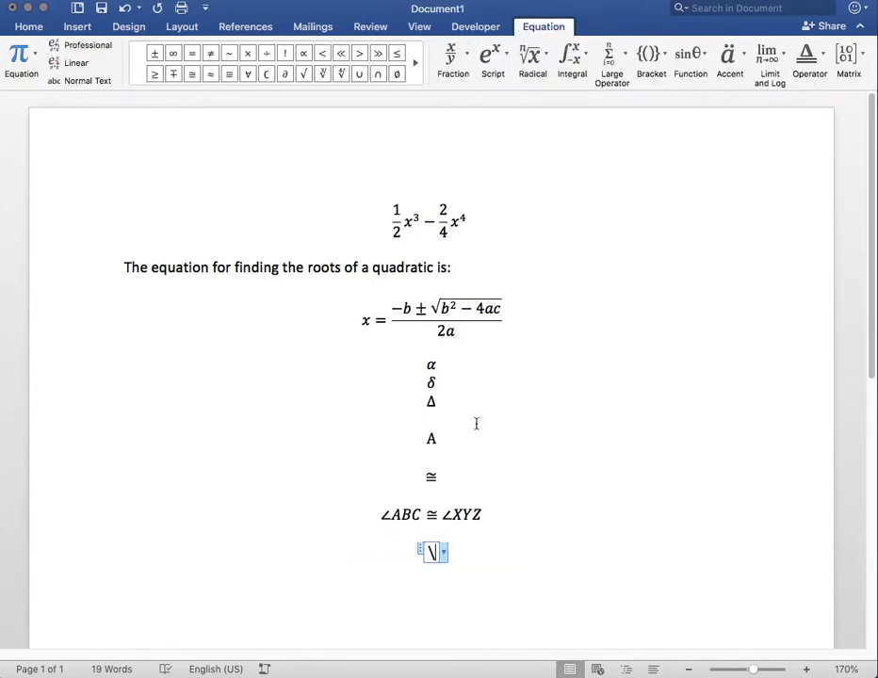
{"action": "type", "text": "angle "}
{"action": "type", "text": "A = "}
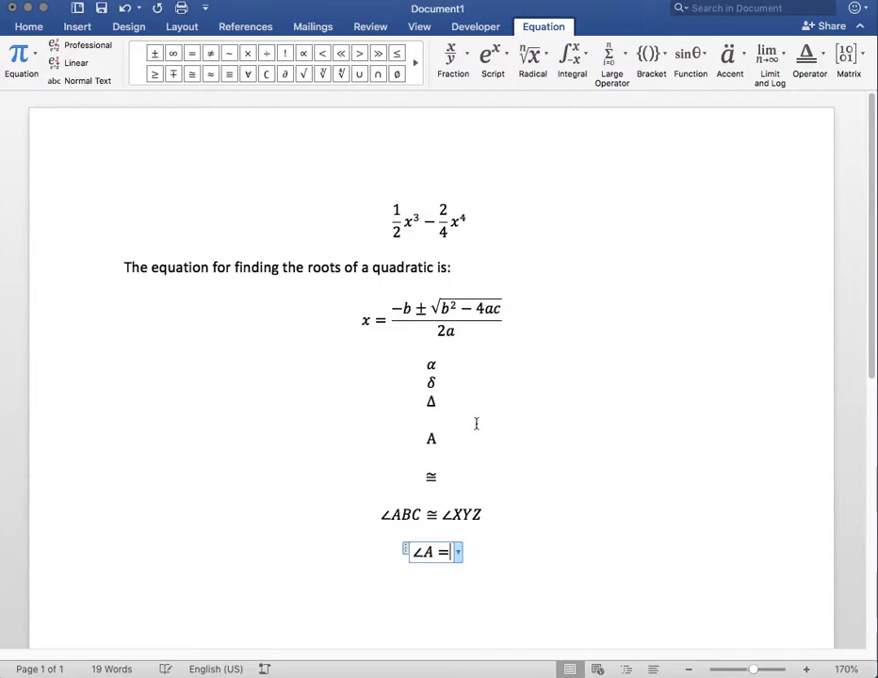
{"action": "type", "text": "49"}
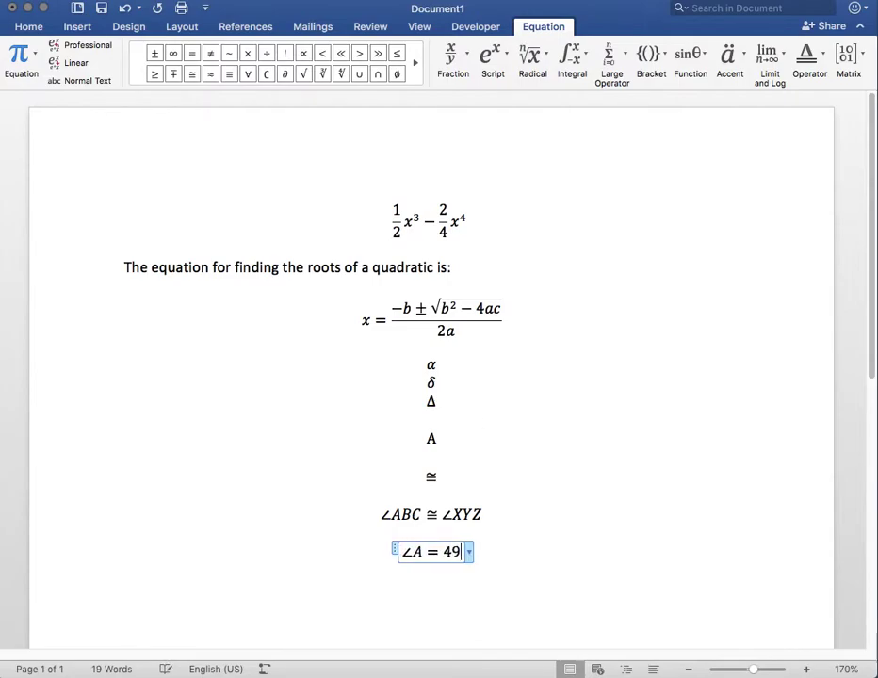
{"action": "type", "text": "\\degree"}
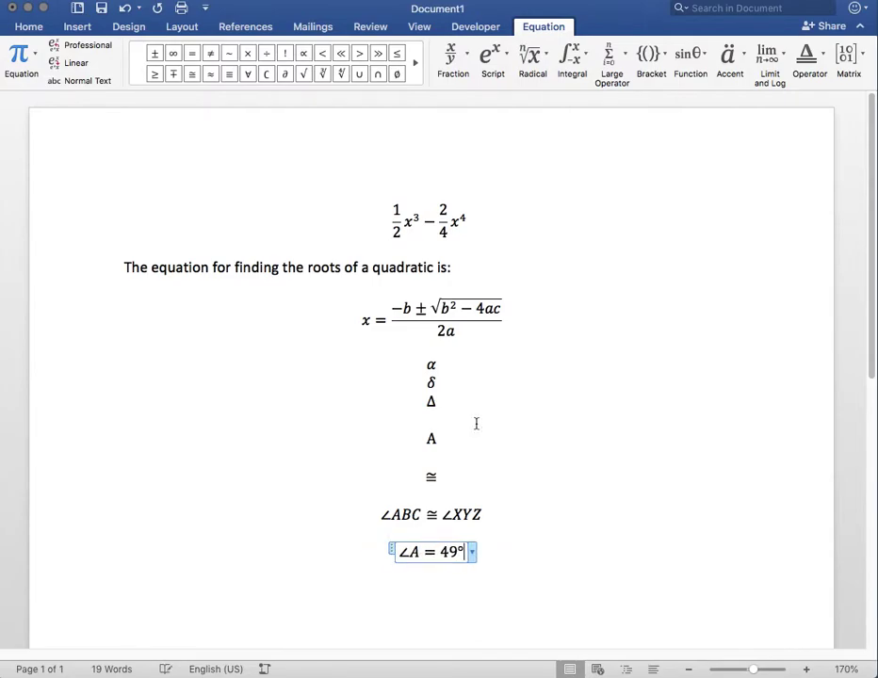
{"action": "key", "text": "Right"}
{"action": "key", "text": "Return"}
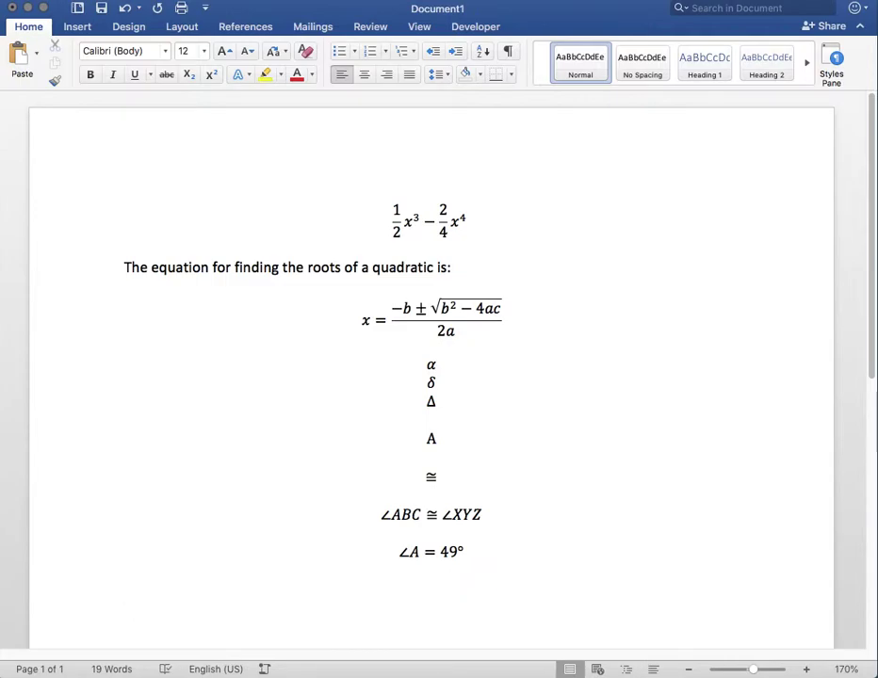
- Insert an equation below ∠A = 49° containing a single-line right arrow (→)
{"action": "key", "text": "ctrl+equal"}
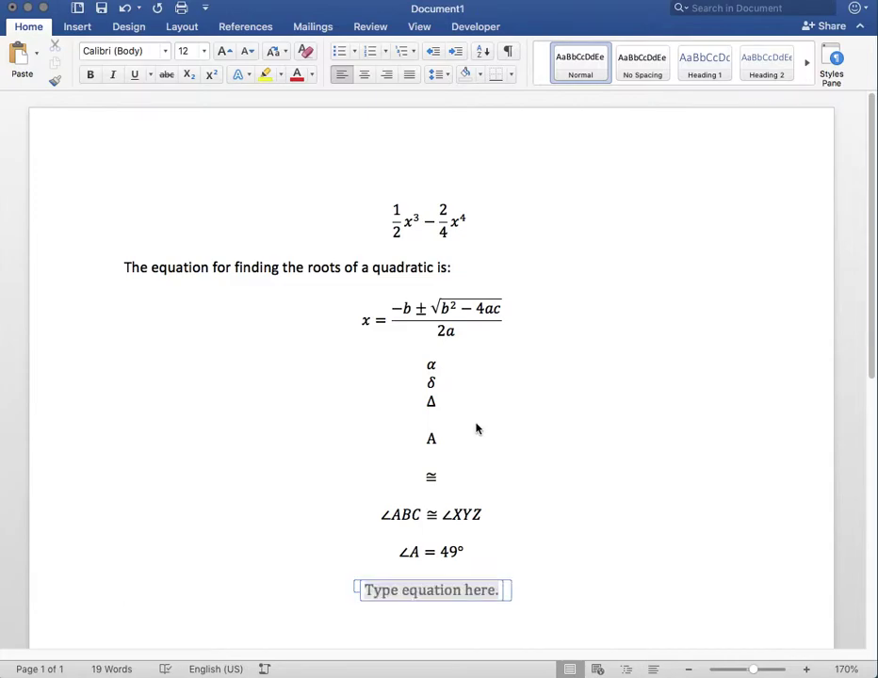
{"action": "type", "text": "ight"}
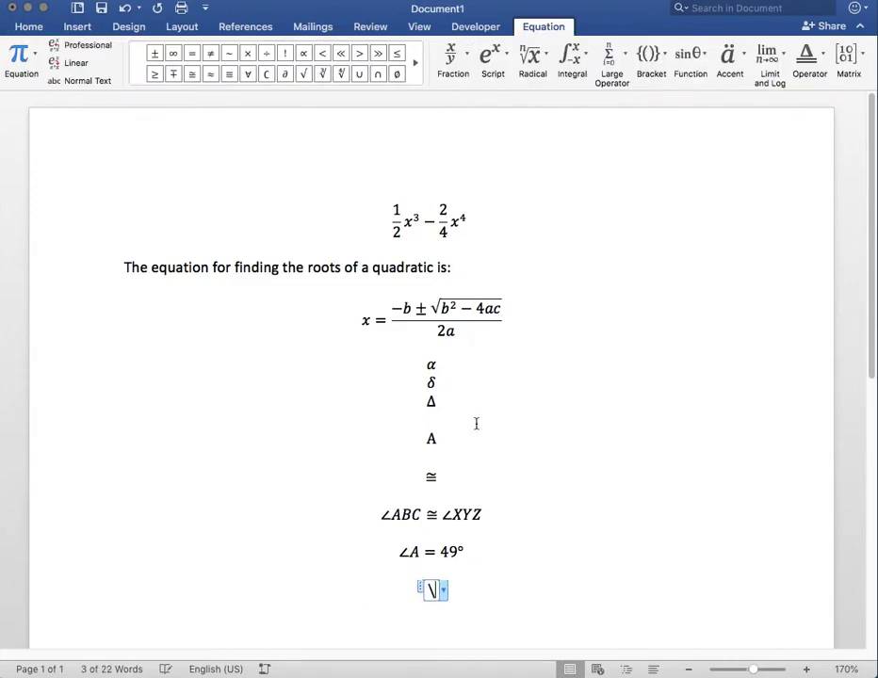
{"action": "type", "text": "arrow"}
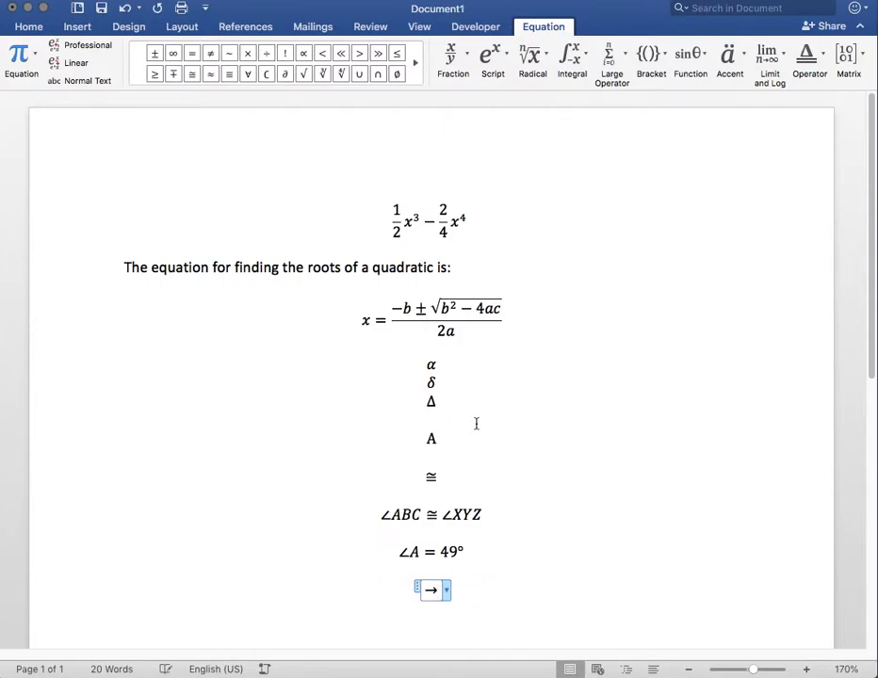
{"action": "key", "text": "Right"}
{"action": "key", "text": "Return"}
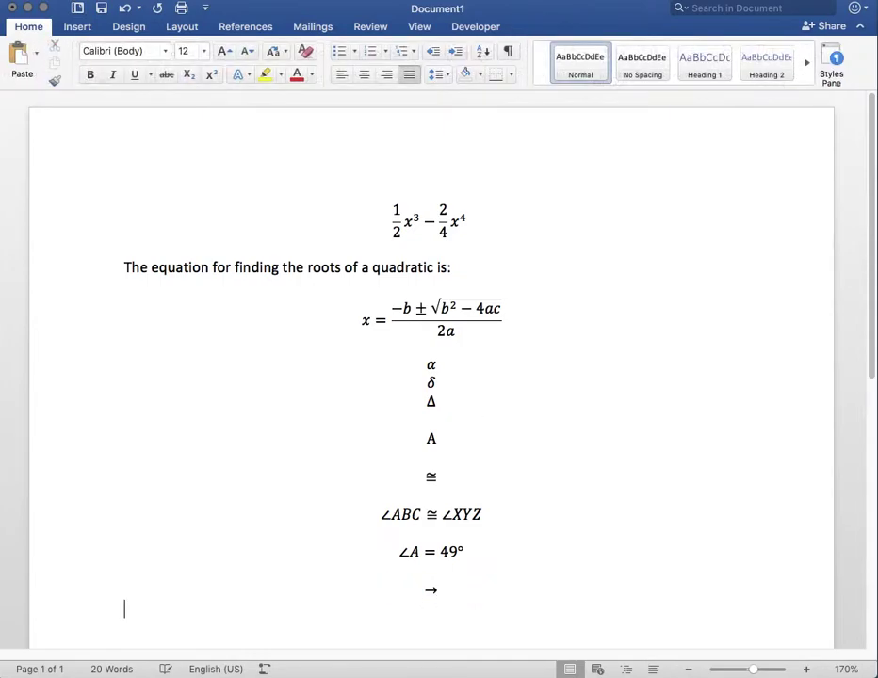
- Insert an equation below the single arrow containing a double-line right arrow (⇒)
{"action": "key", "text": "ctrl+="}
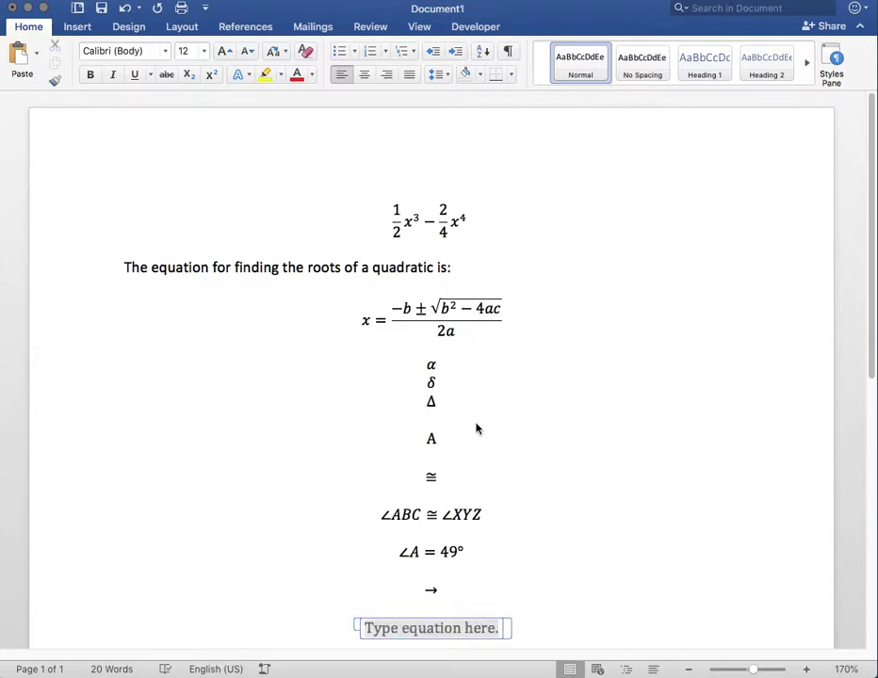
{"action": "type", "text": "\\R"}
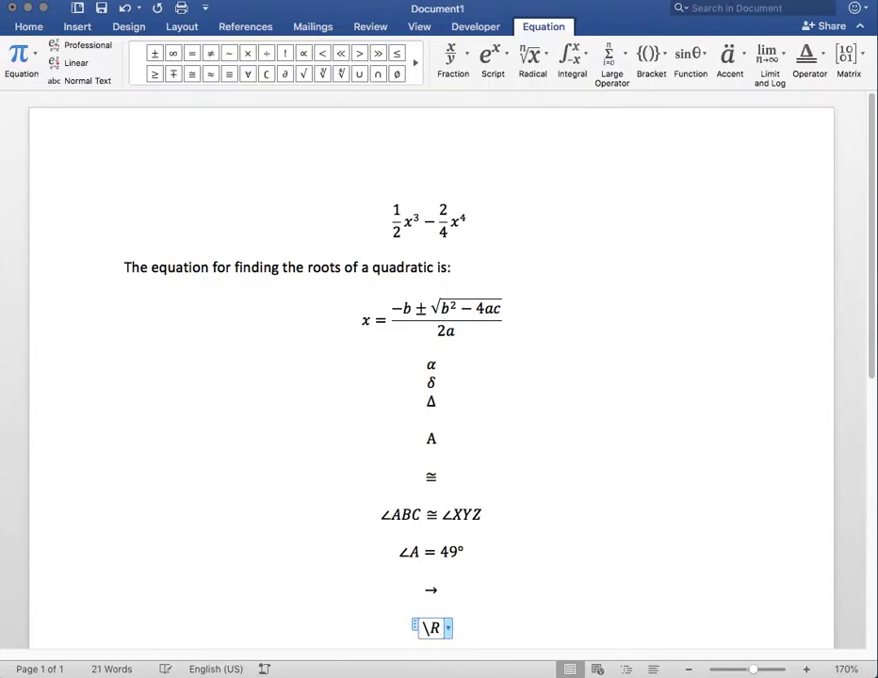
{"action": "type", "text": "ightarrow"}
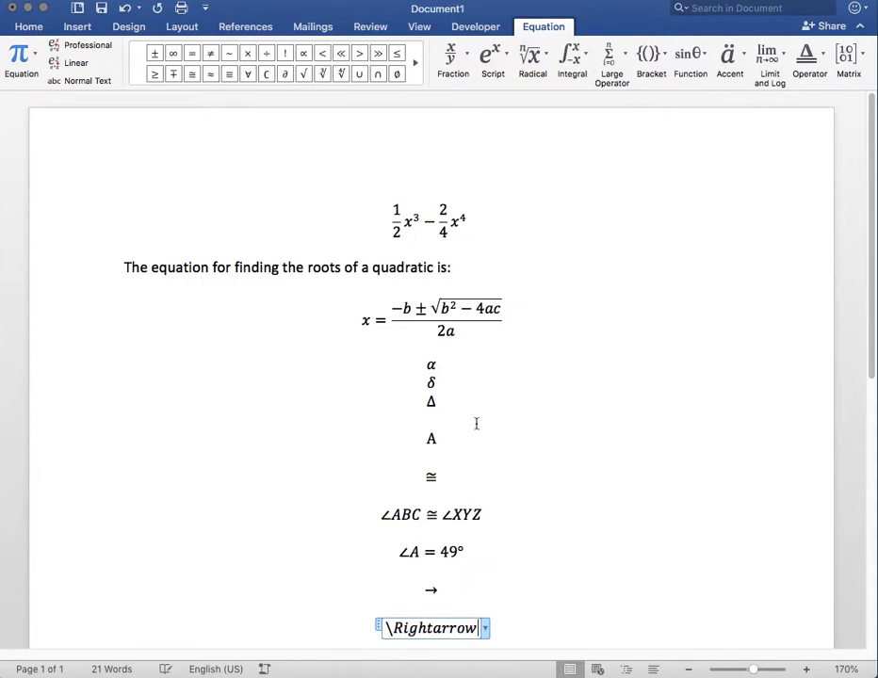
{"action": "key", "text": "space"}
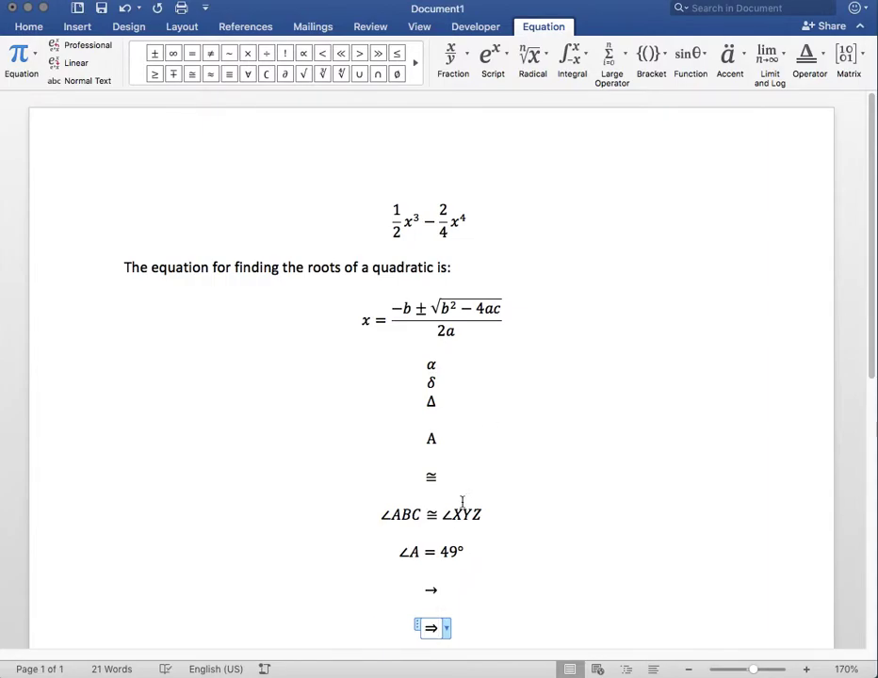
{"action": "left_click", "coordinate": [457, 629]}
{"action": "key", "text": "Return"}
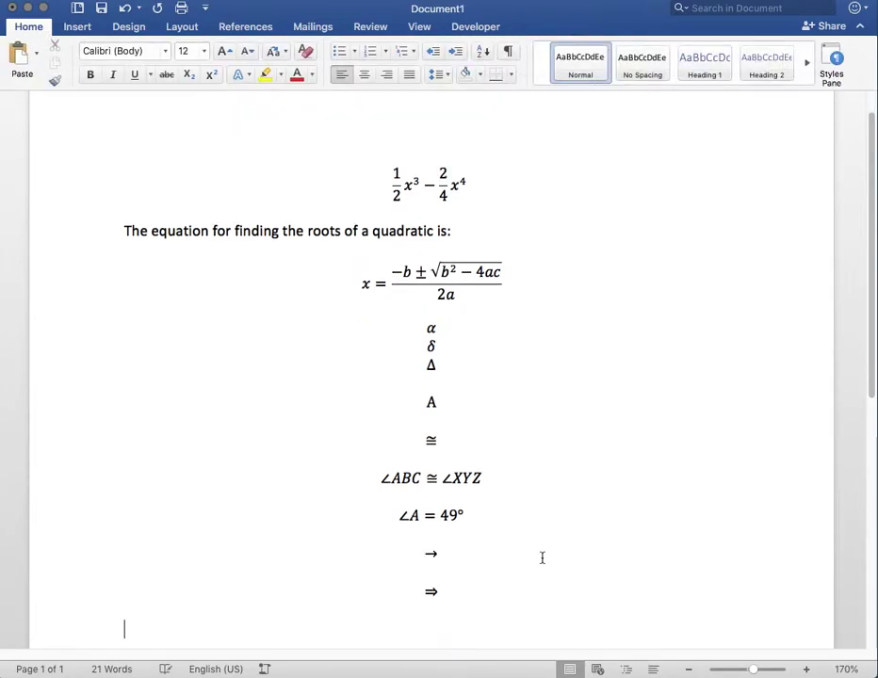
- Insert an equation below the double-line arrow containing lowercase omega and uppercase omega (ω Ω)
{"action": "scroll", "coordinate": [545, 555], "scroll_direction": "down", "scroll_amount": 2}
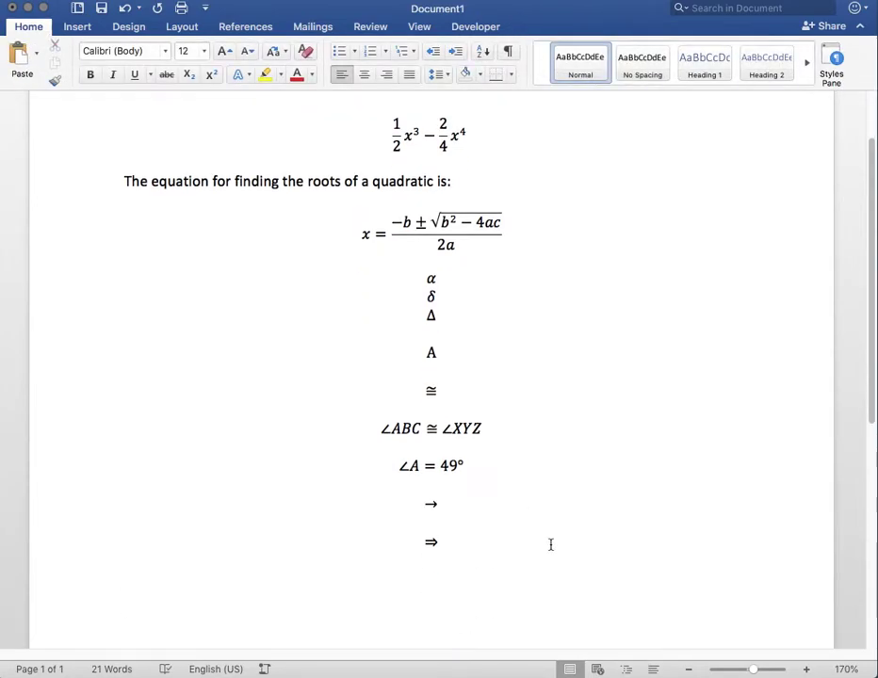
{"action": "key", "text": "ctrl+equal"}
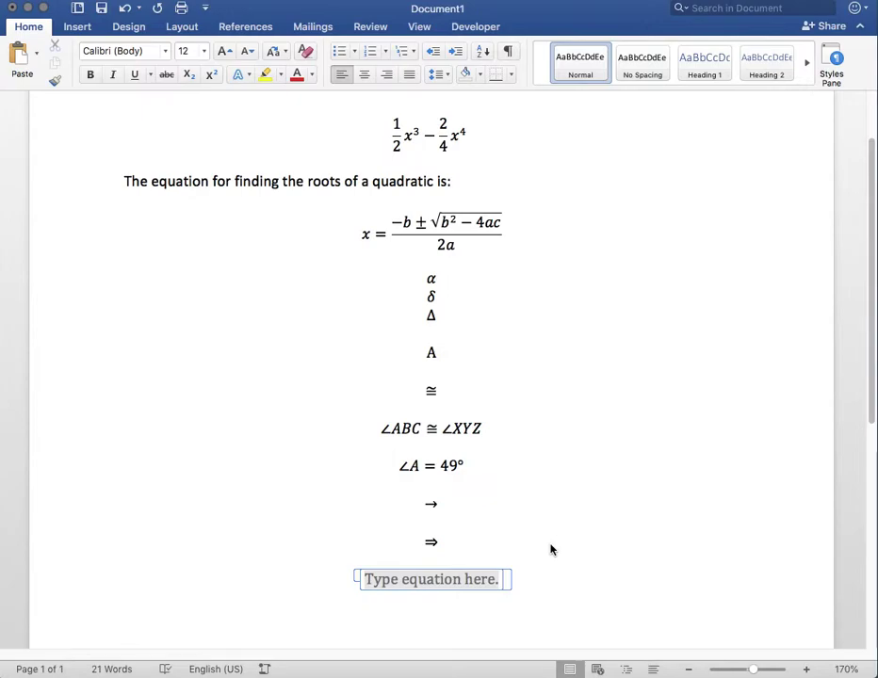
{"action": "type", "text": "\\"}
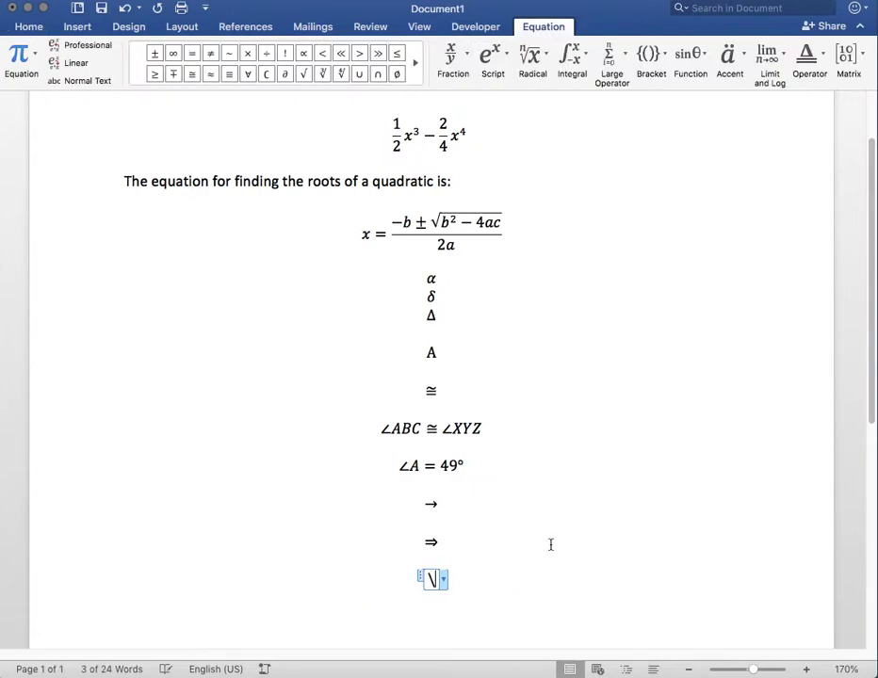
{"action": "type", "text": "ome"}
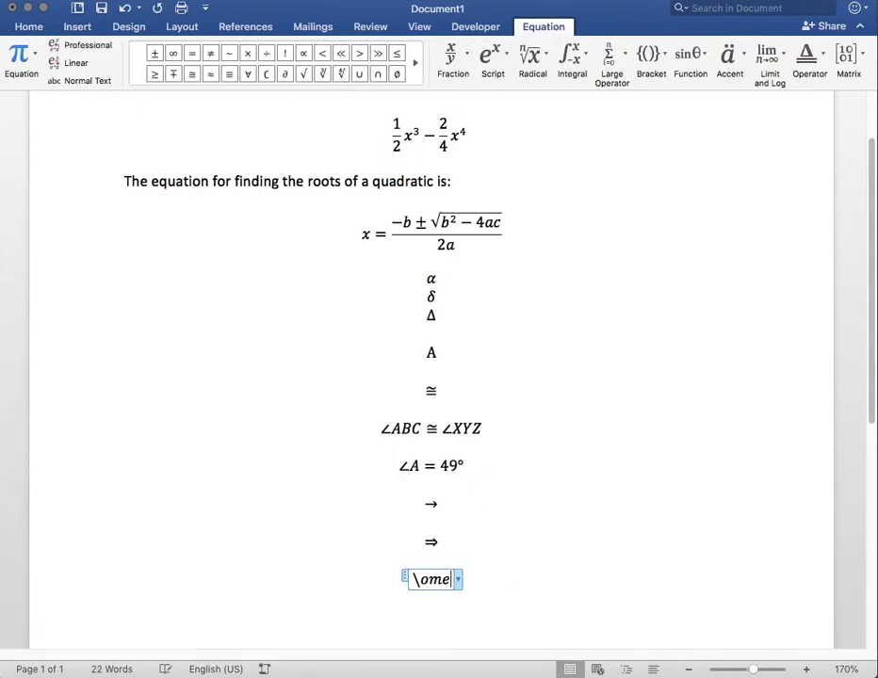
{"action": "type", "text": "ga  \\"}
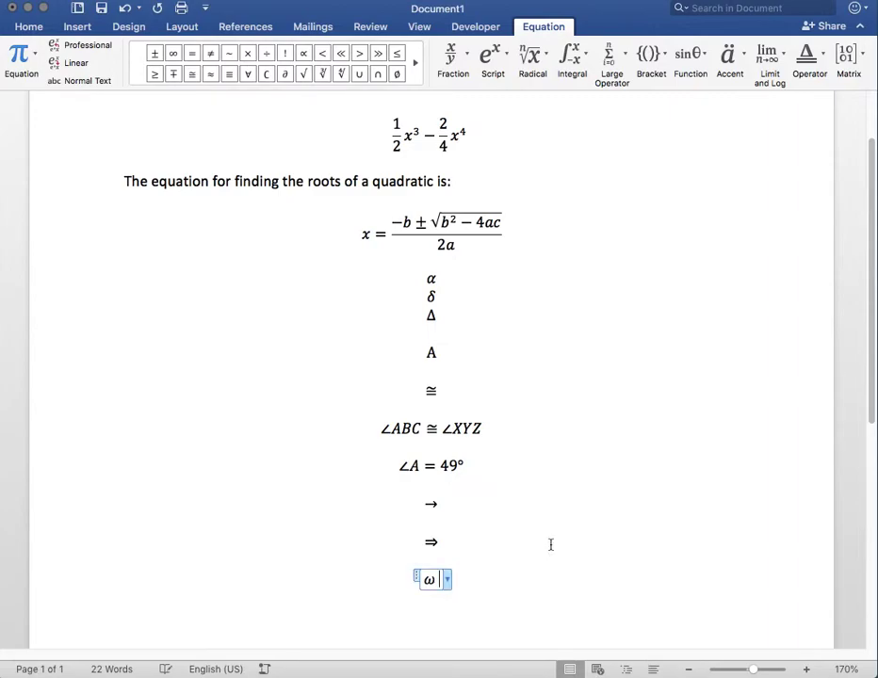
{"action": "type", "text": "Omega"}
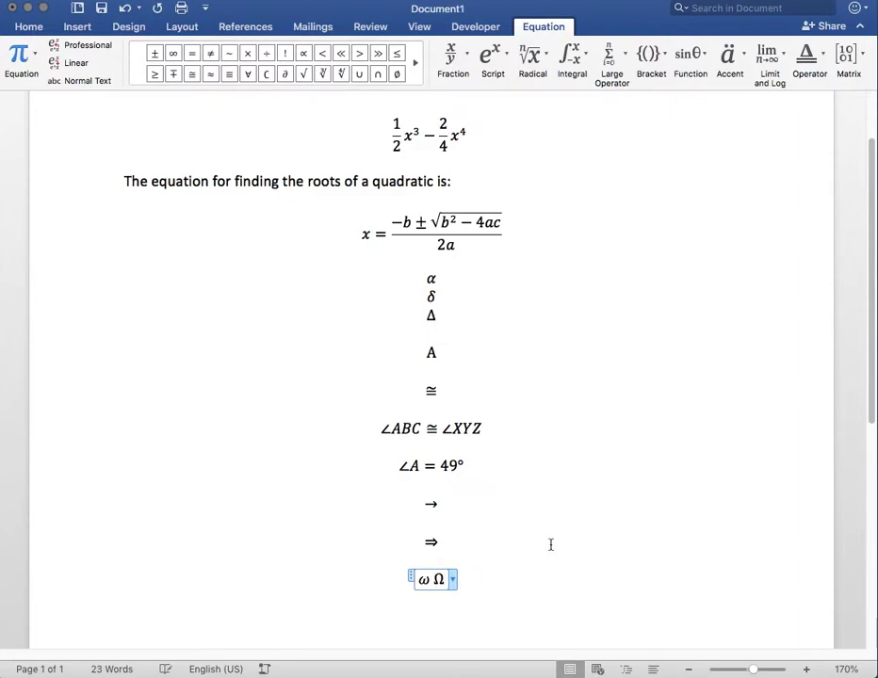
{"action": "key", "text": "Right"}
{"action": "key", "text": "Return"}
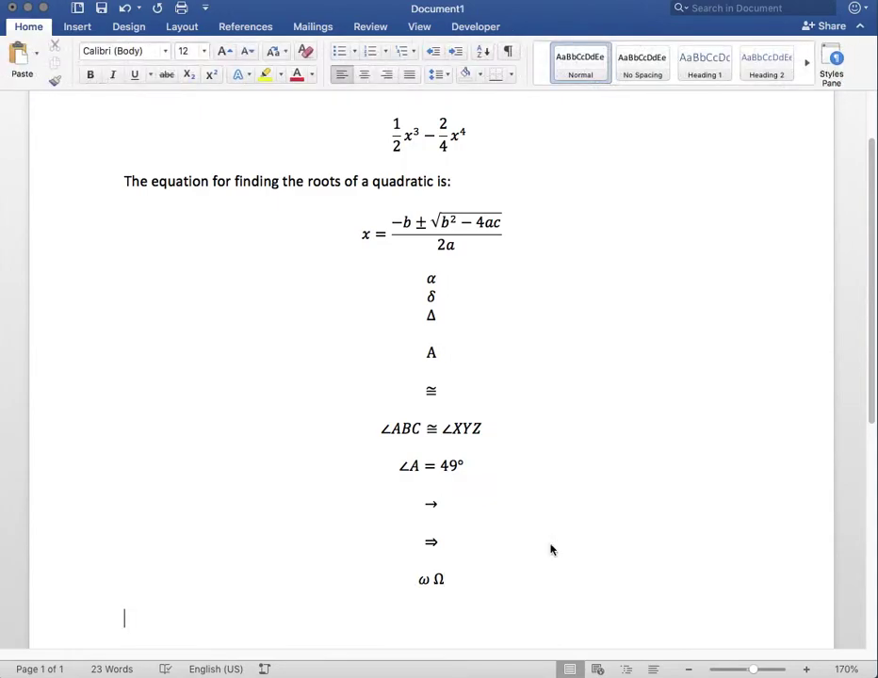
- Insert an equation below the omega letters showing AB with an overbar for a line segment
{"action": "key", "text": "ctrl+equal"}
{"action": "type", "text": "\\bar"}
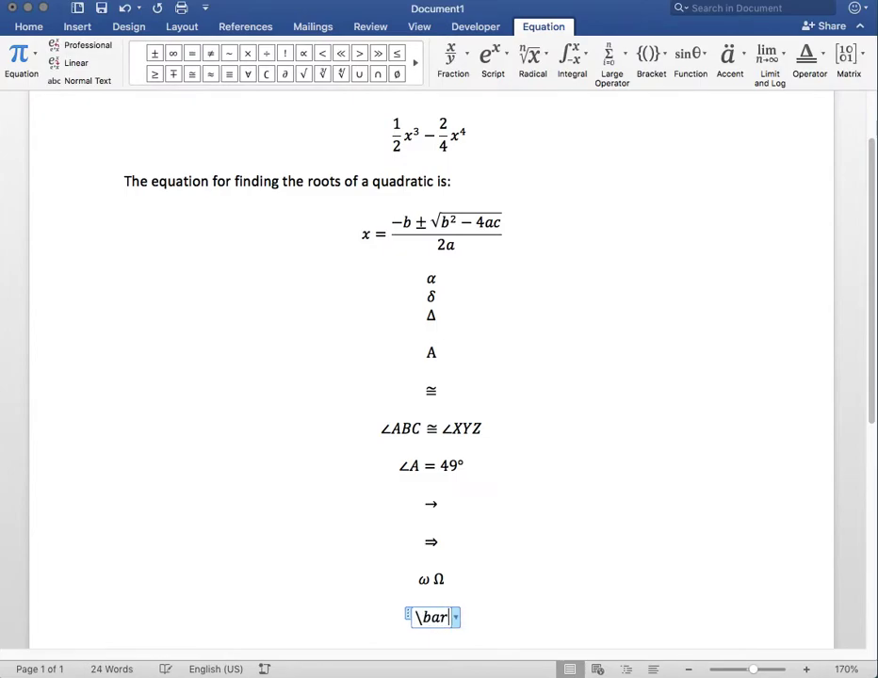
{"action": "key", "text": "Left"}
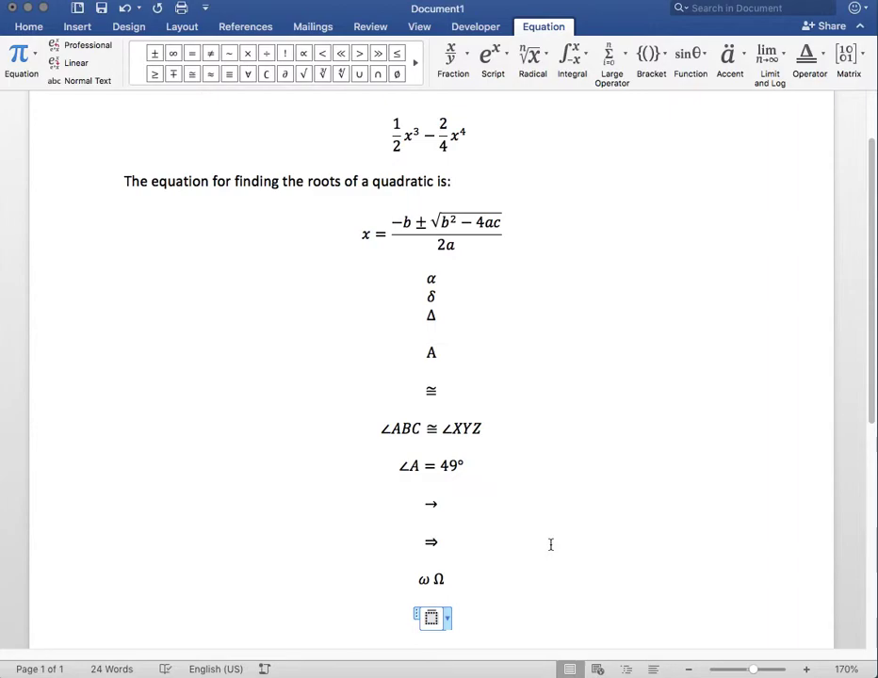
{"action": "type", "text": "AB"}
{"action": "key", "text": "Right"}
{"action": "key", "text": "Right"}
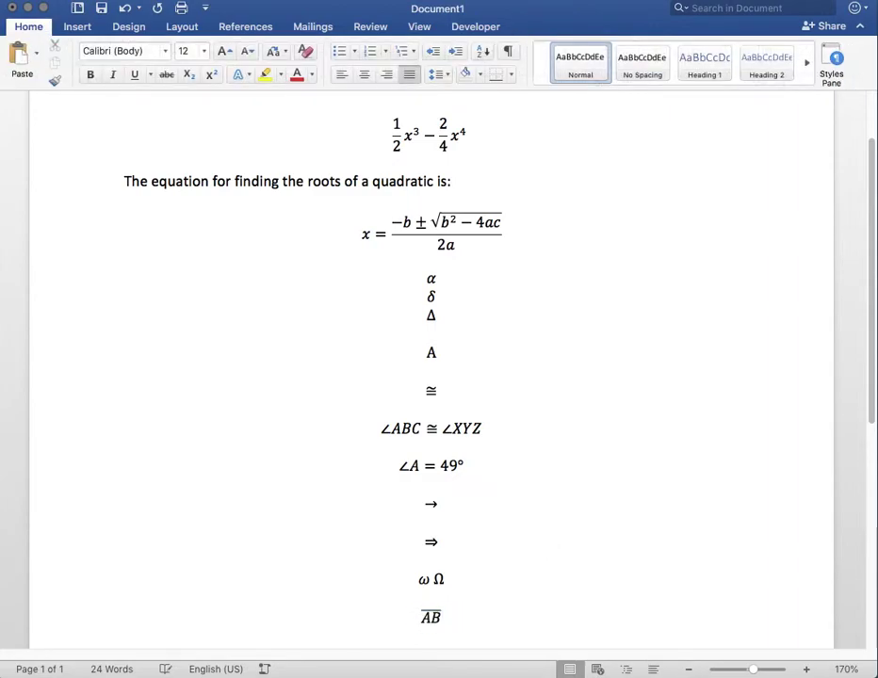
{"action": "key", "text": "Return"}
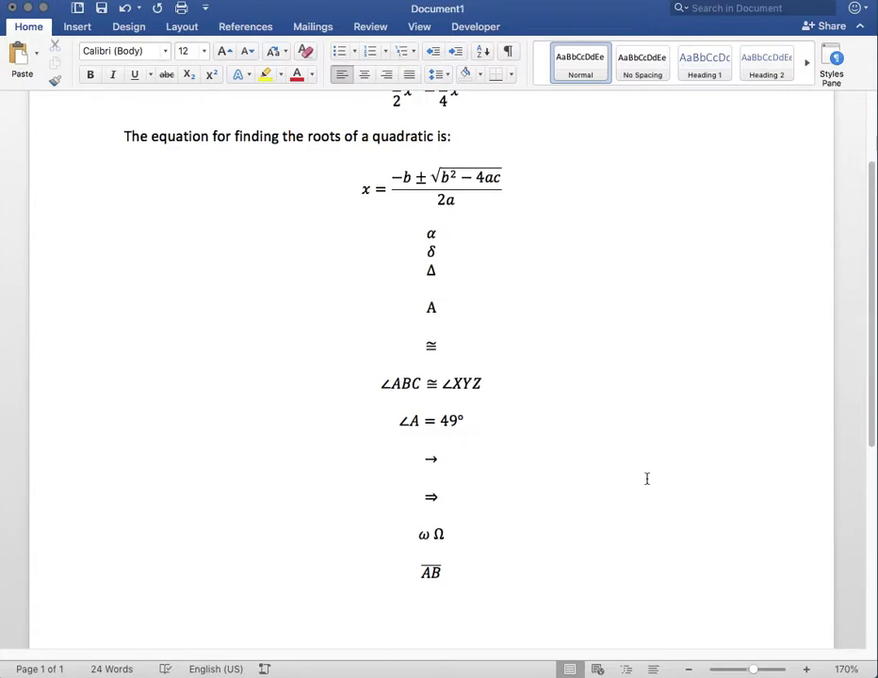
- Insert an equation below the overlined AB containing the not-equal sign (≠)
{"action": "key", "text": "ctrl+equal"}
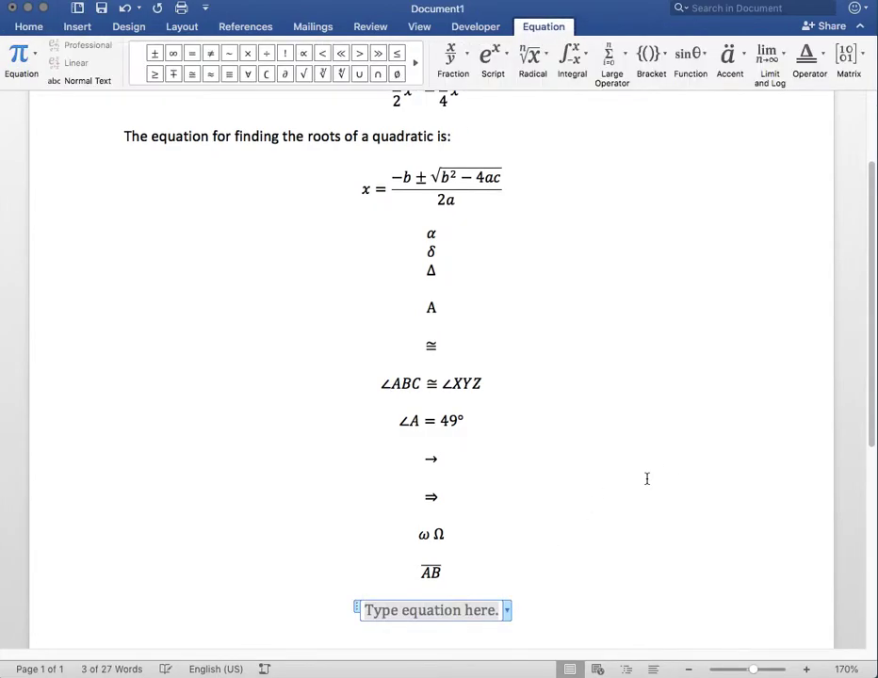
{"action": "type", "text": "\\"}
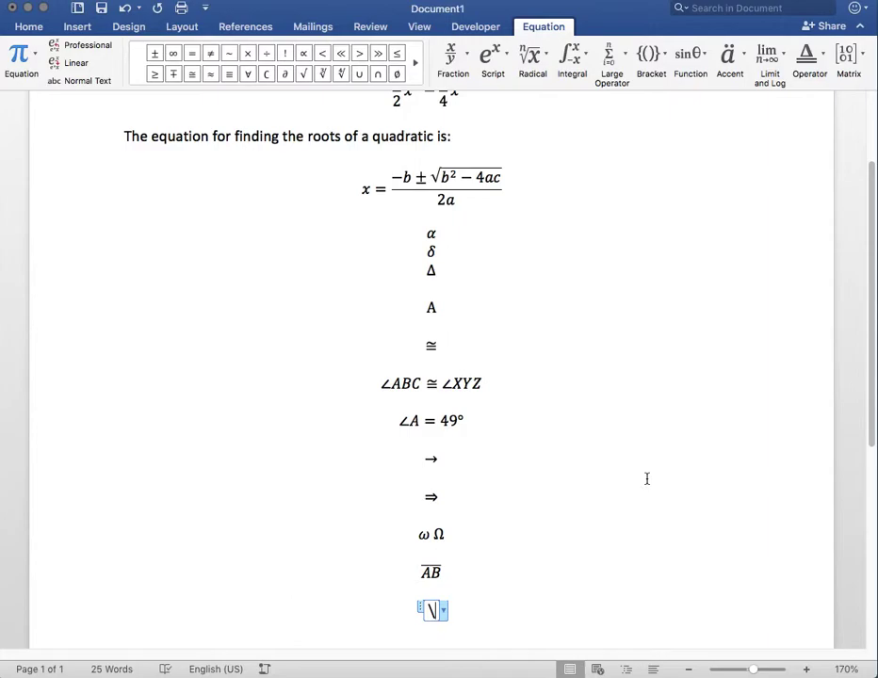
{"action": "type", "text": "ne"}
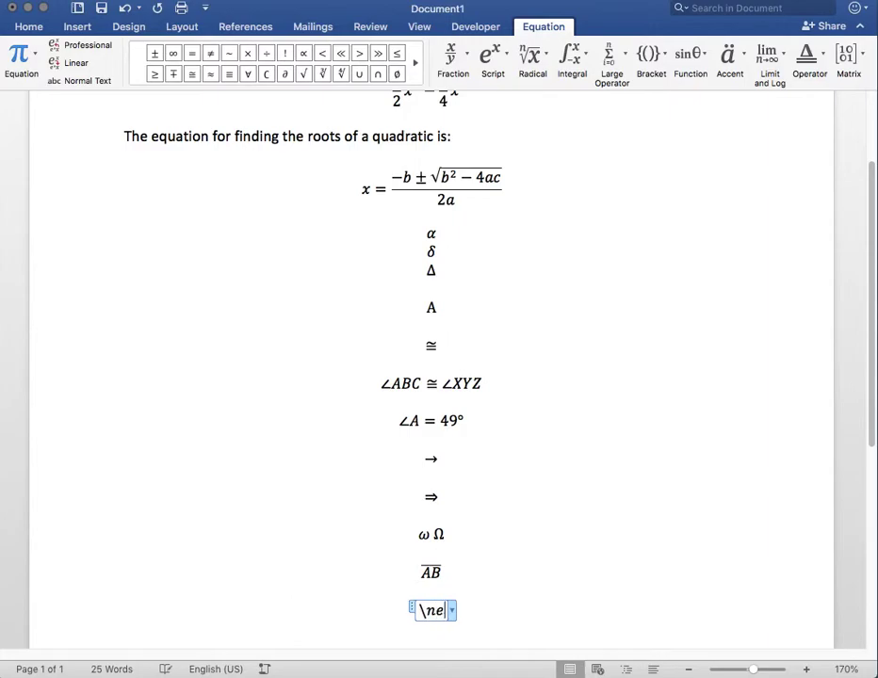
{"action": "key", "text": "Down"}
{"action": "key", "text": "Up"}
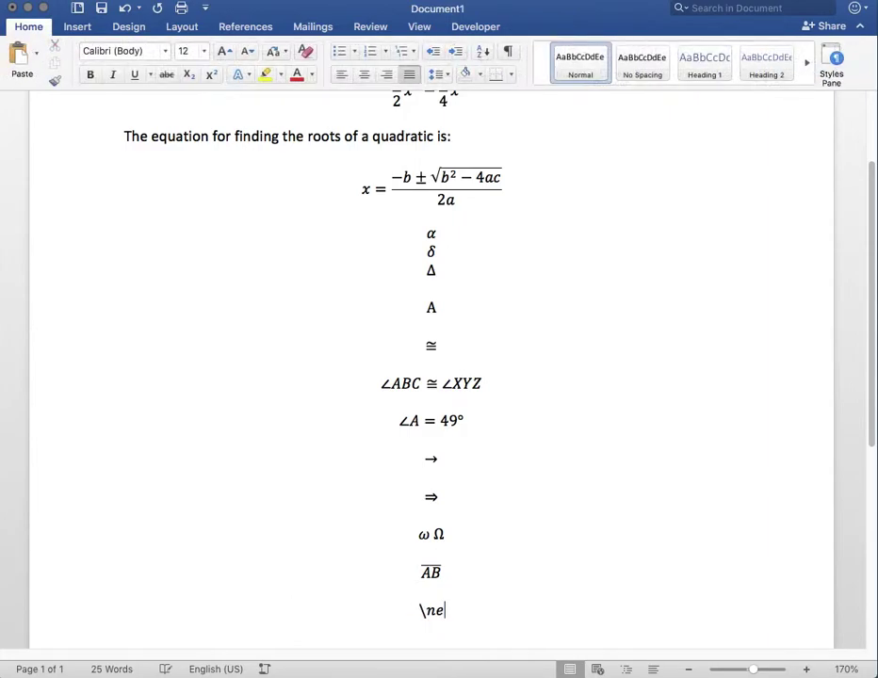
{"action": "key", "text": "space"}
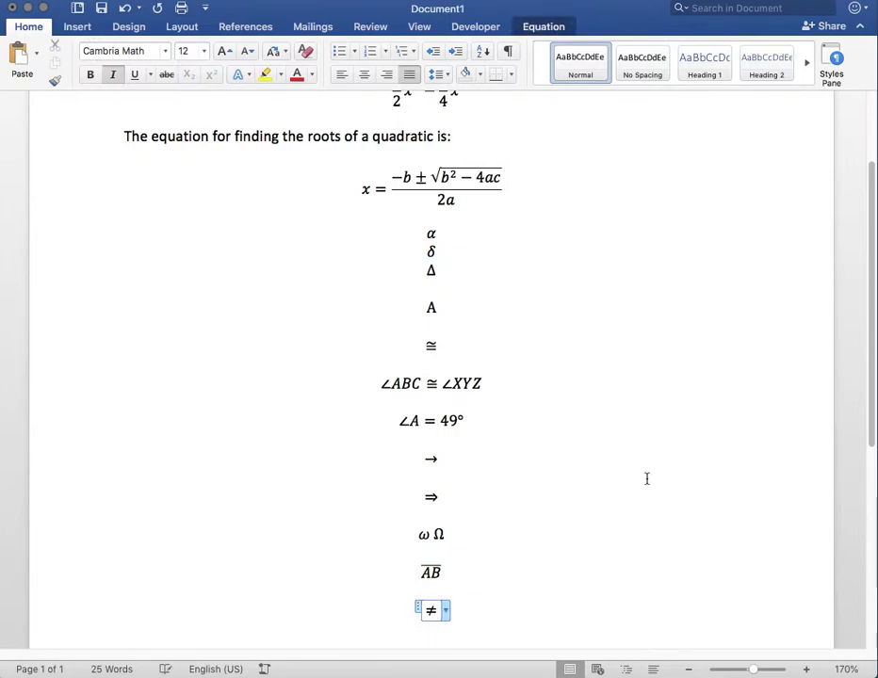
- Add the symbols ≥ and ≤ after the ≠ sign and start a new line below the equation
{"action": "type", "text": "\\"}
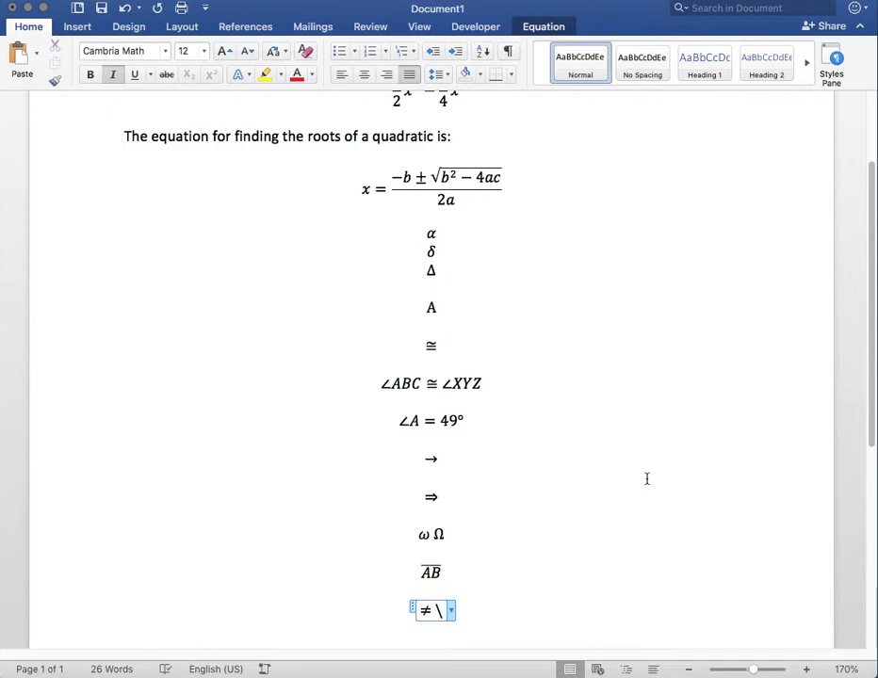
{"action": "type", "text": "ge"}
{"action": "key", "text": "space"}
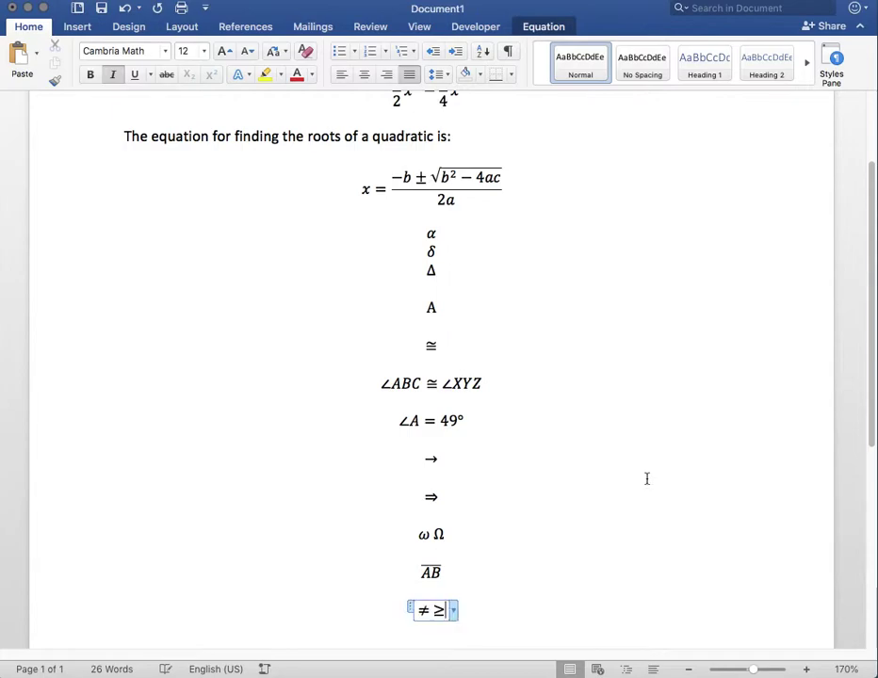
{"action": "type", "text": "\\"}
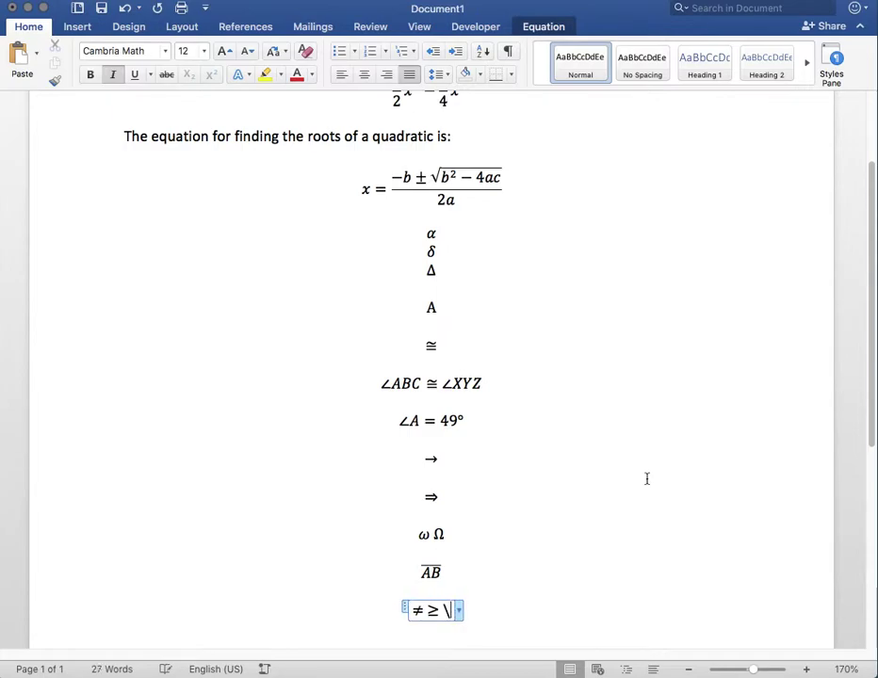
{"action": "type", "text": "le"}
{"action": "key", "text": "space"}
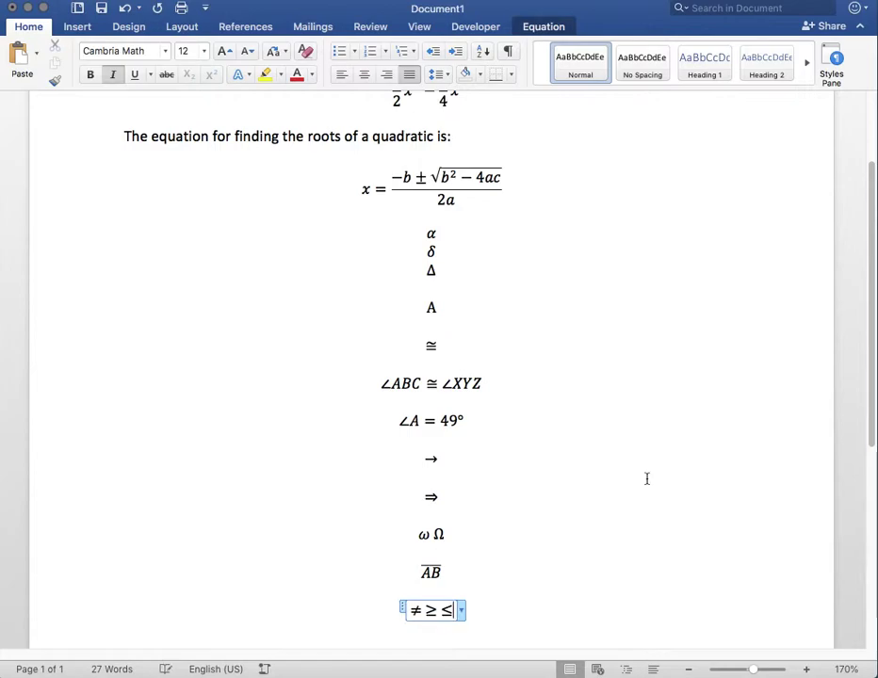
{"action": "key", "text": "Right"}
{"action": "key", "text": "Return"}
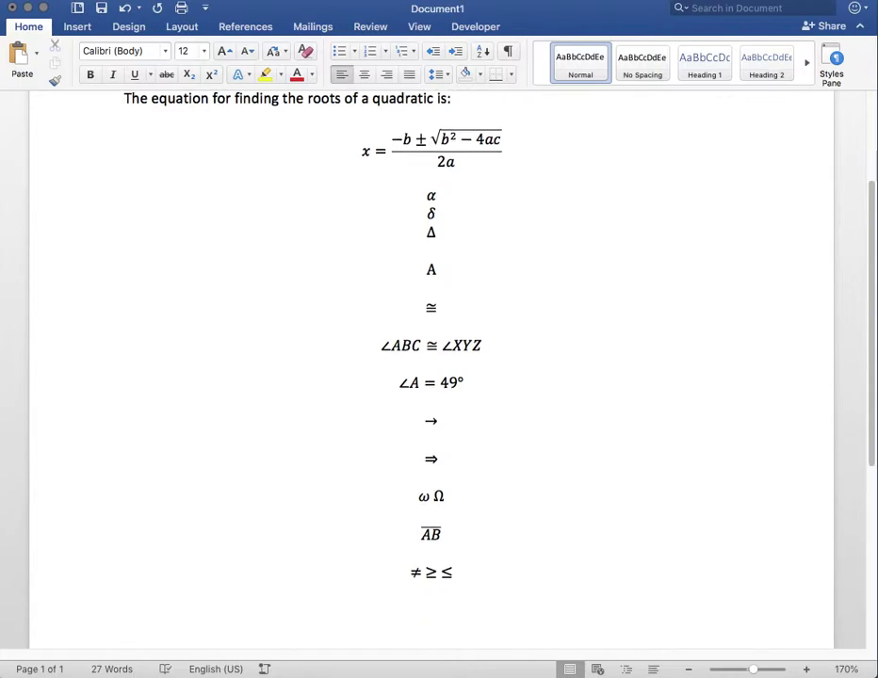
- Insert an equation below the ≠ ≥ ≤ line and enter \Rectangle in it, without parentheses
{"action": "key", "text": "ctrl+equal"}
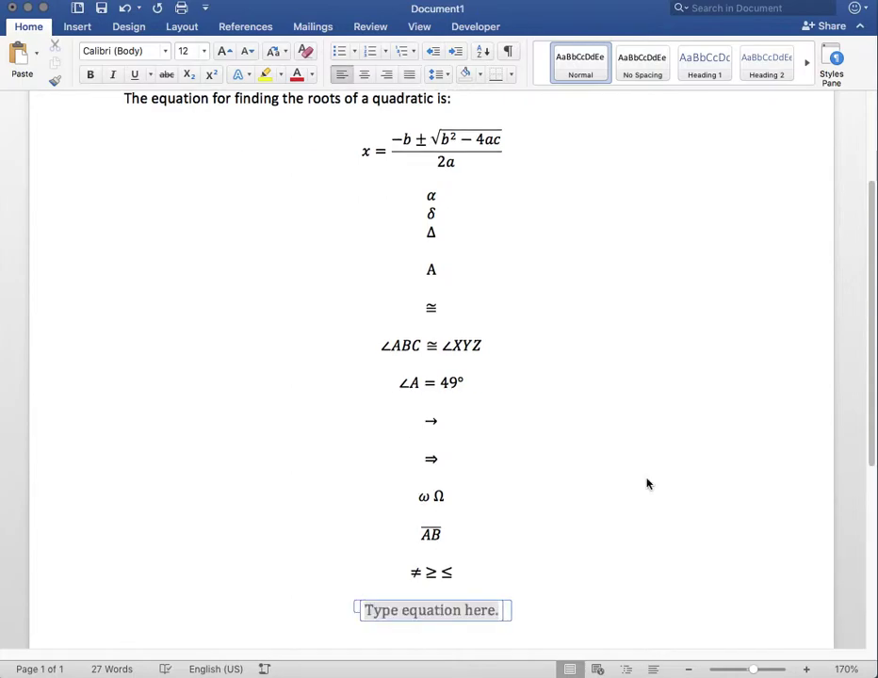
{"action": "type", "text": "\\Rectagle"}
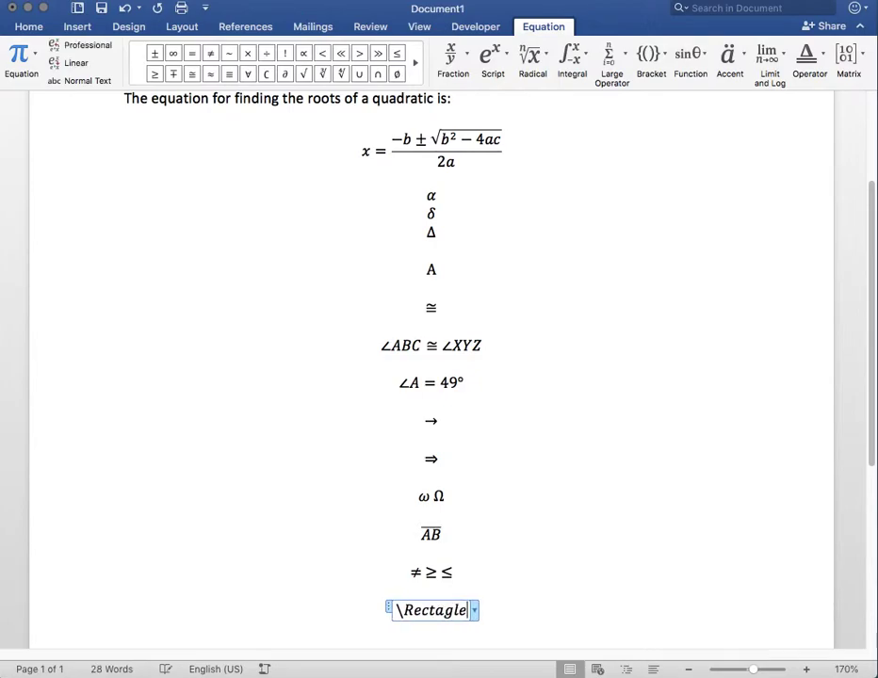
{"action": "type", "text": "(⬚)"}
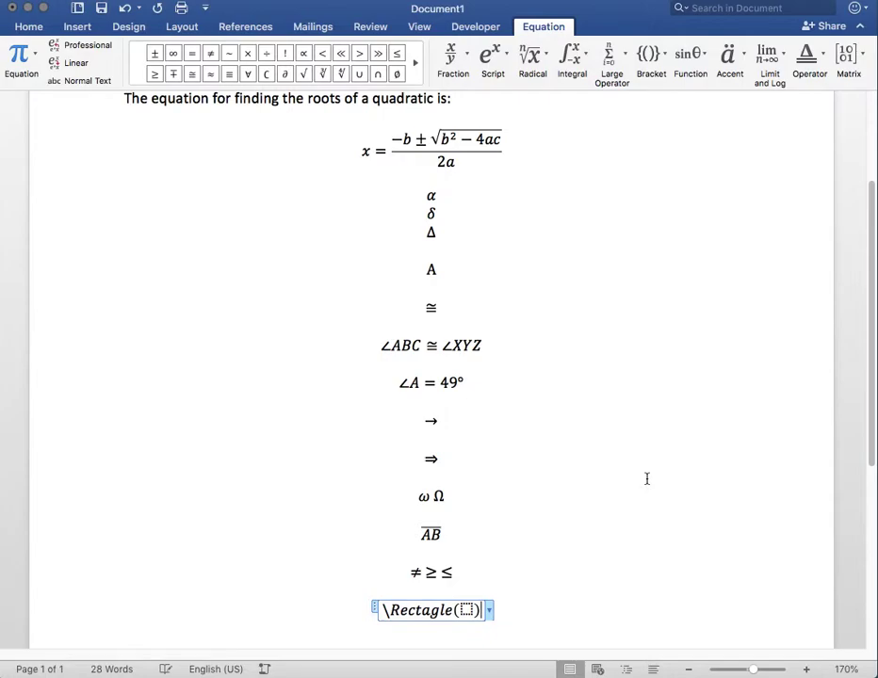
{"action": "key", "text": "BackSpace"}
{"action": "key", "text": "BackSpace"}
{"action": "key", "text": "BackSpace"}
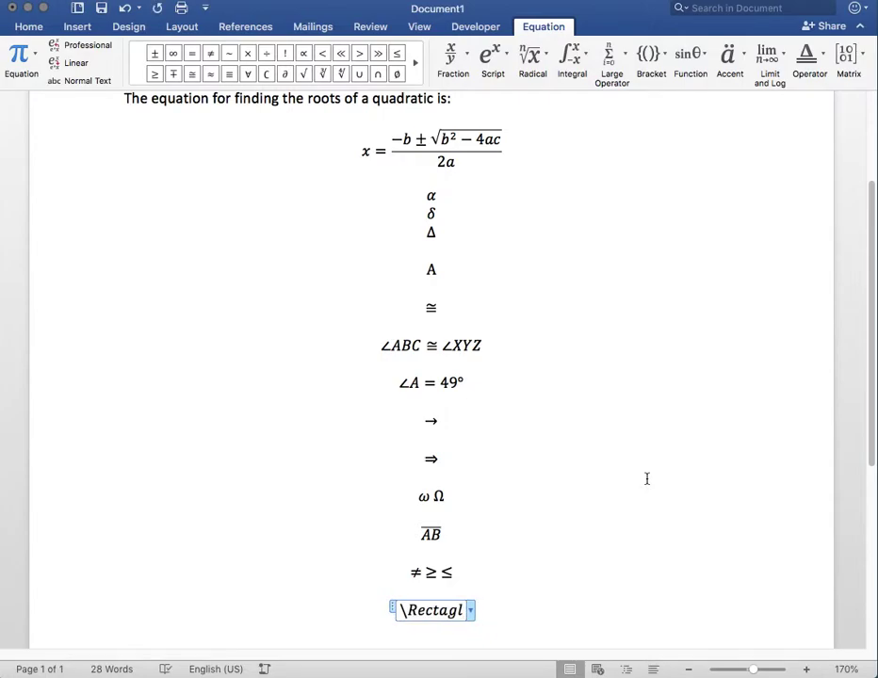
{"action": "key", "text": "BackSpace"}
{"action": "key", "text": "BackSpace"}
{"action": "type", "text": "ng"}
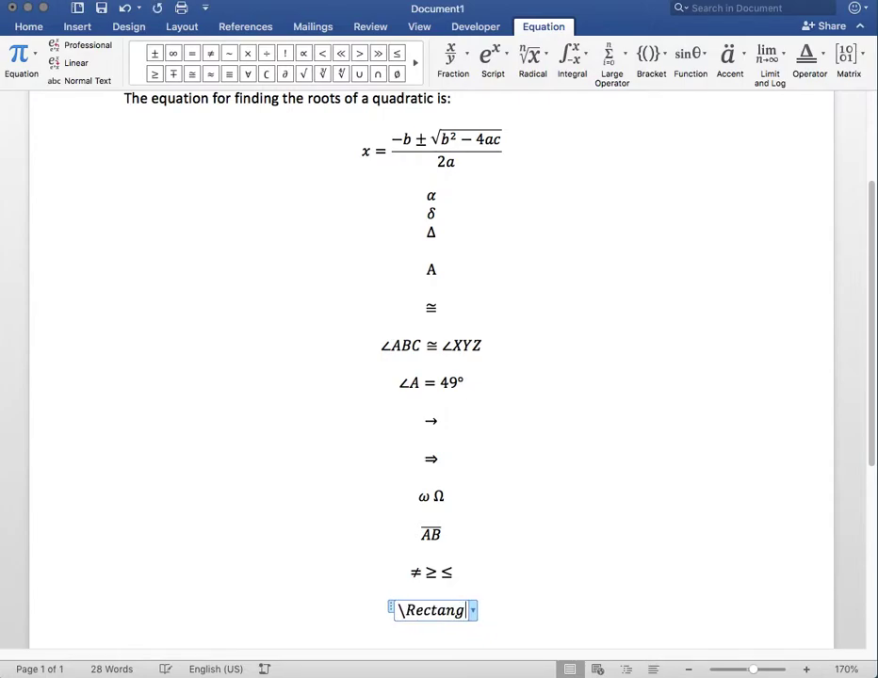
{"action": "type", "text": "le()"}
{"action": "key", "text": "space"}
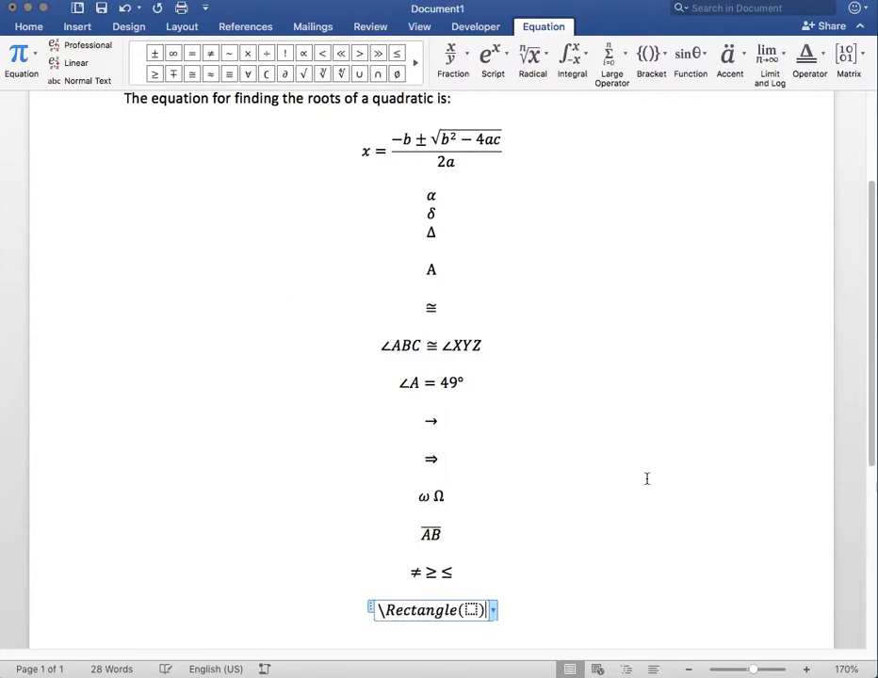
{"action": "key", "text": "ctrl+z"}
{"action": "key", "text": "ctrl+z"}
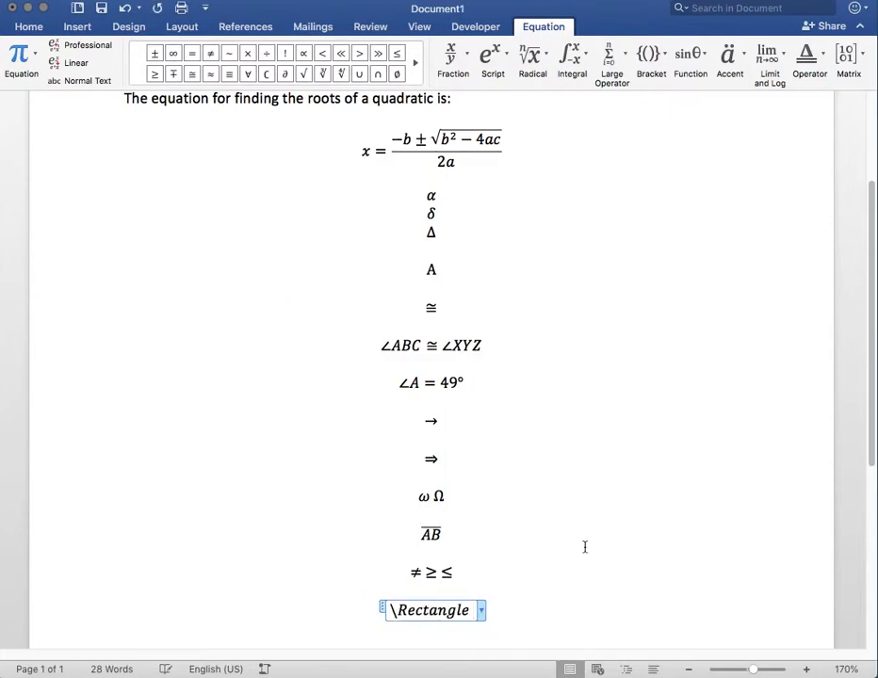
- Change \Rectangle to lowercase \rectangle and convert it to the rectangle symbol
{"action": "left_click", "coordinate": [398, 610]}
{"action": "key", "text": "BackSpace"}
{"action": "type", "text": "r"}
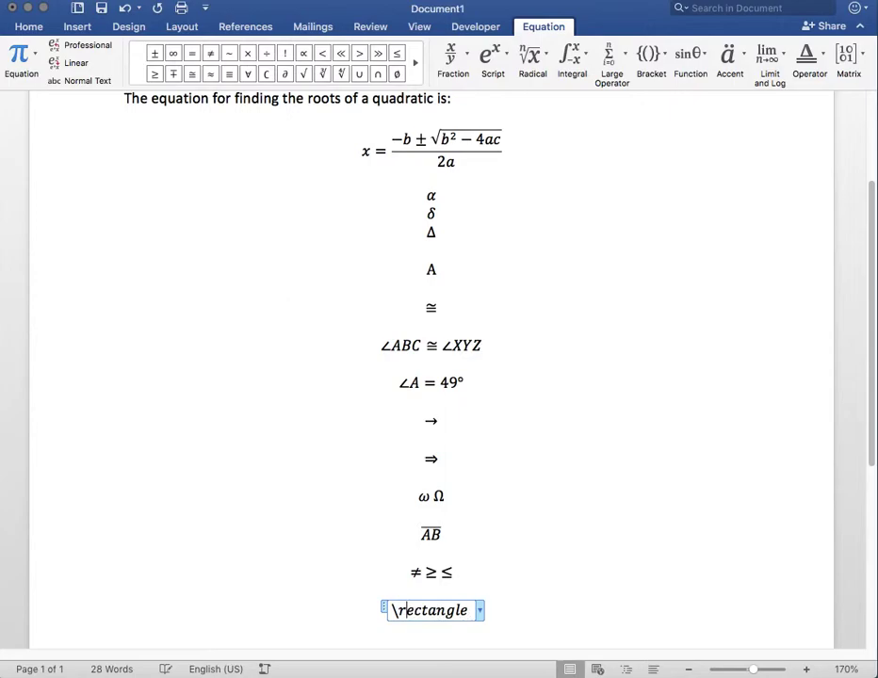
{"action": "key", "text": "End"}
{"action": "key", "text": "BackSpace"}
{"action": "type", "text": "e"}
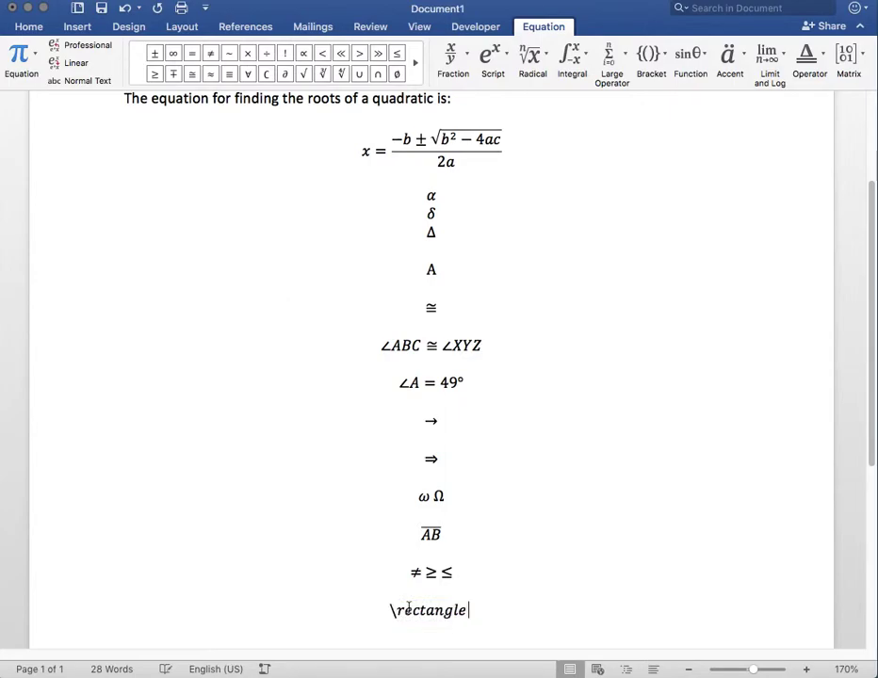
{"action": "key", "text": "space"}
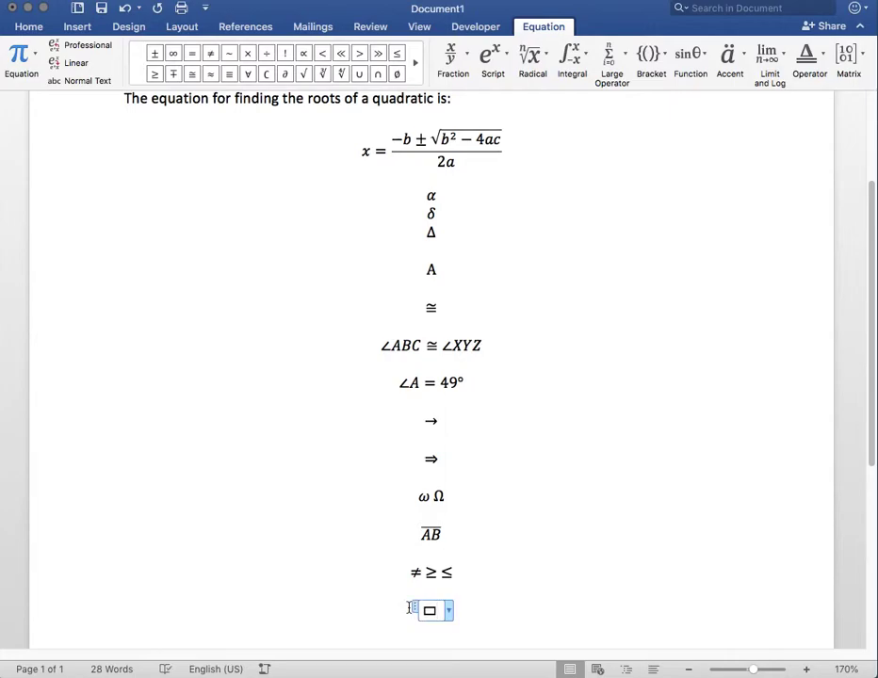
- Enclose the expression 2x+1 in the rectangle and add a blank line above the boxed equation
{"action": "type", "text": "("}
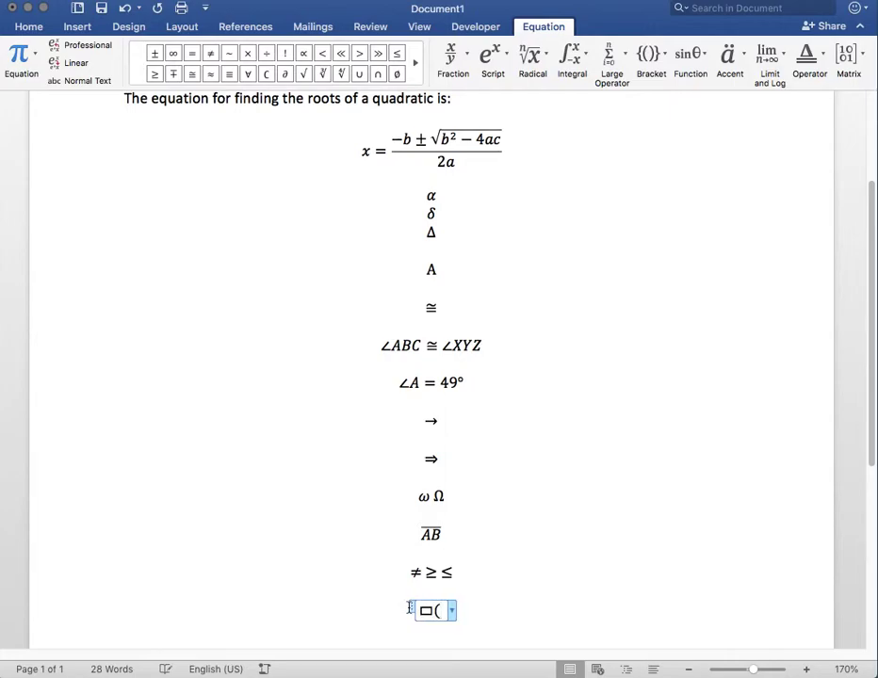
{"action": "type", "text": "2x+1)"}
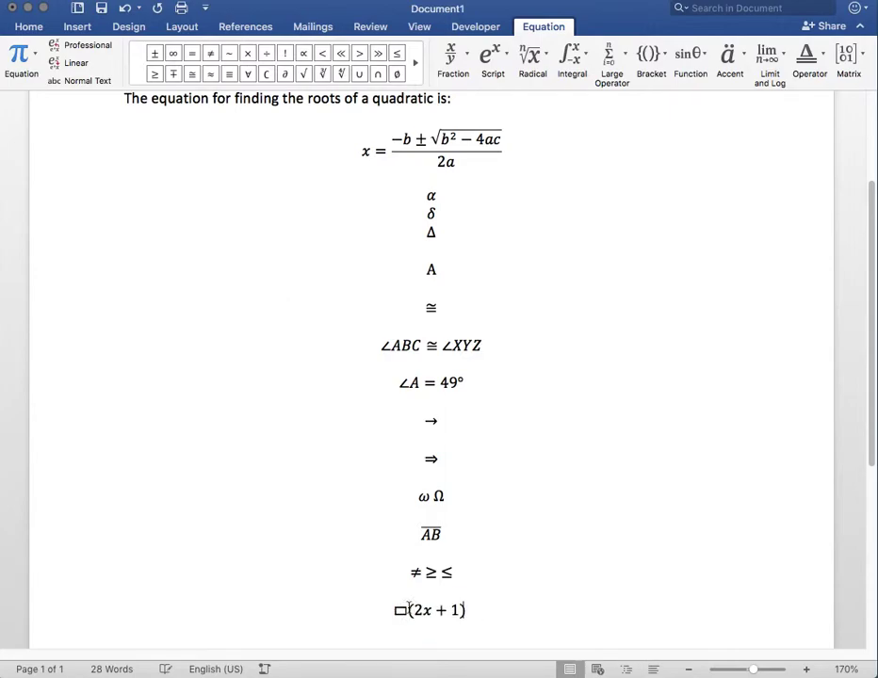
{"action": "left_click", "coordinate": [508, 600]}
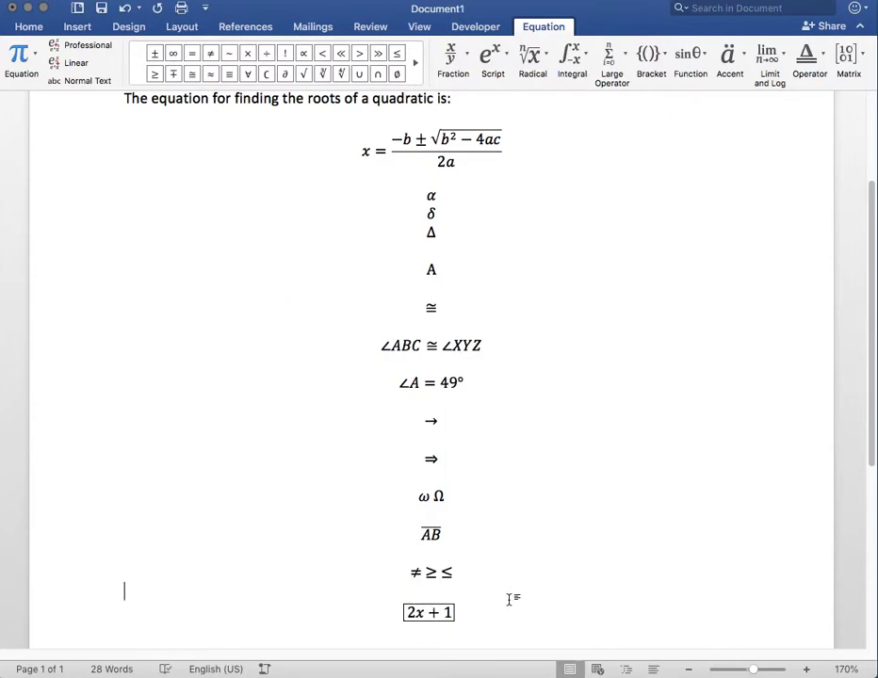
{"action": "key", "text": "Return"}
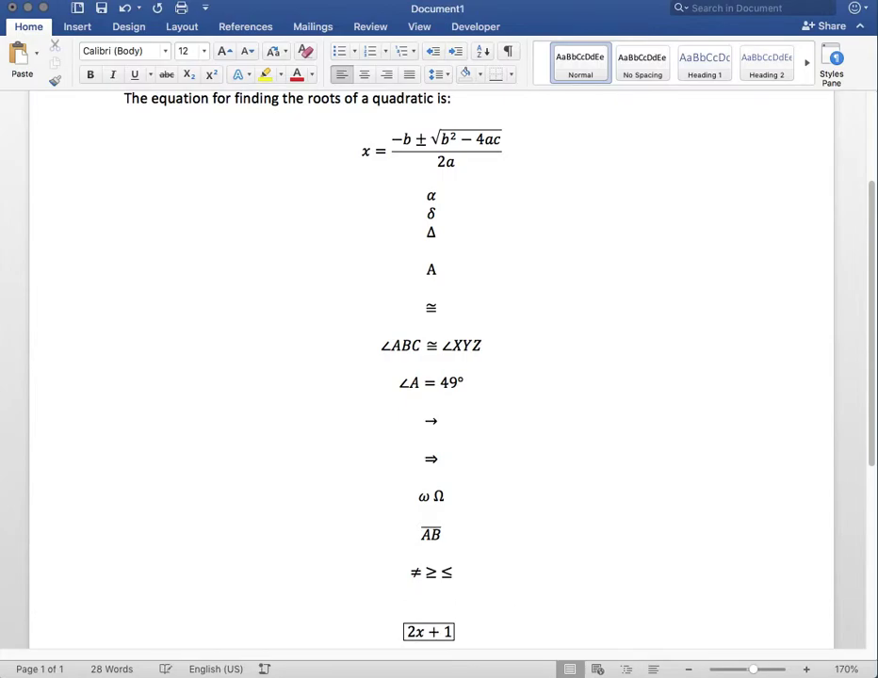
- Insert an equation above the boxed 2x+1 and enclose the expression 6x²−3x in a rectangle using \rect
{"action": "key", "text": "ctrl+="}
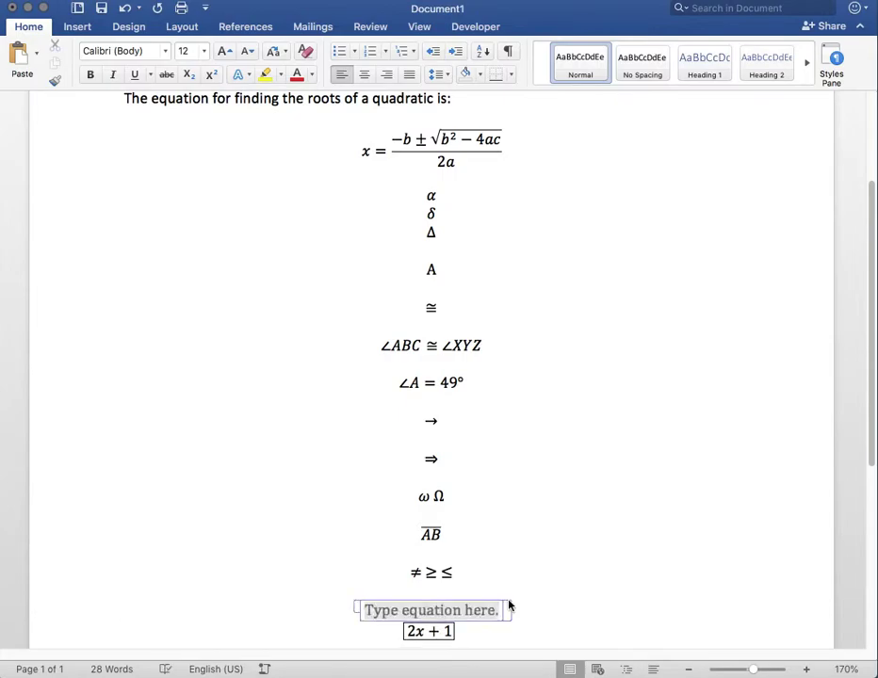
{"action": "type", "text": "\\re"}
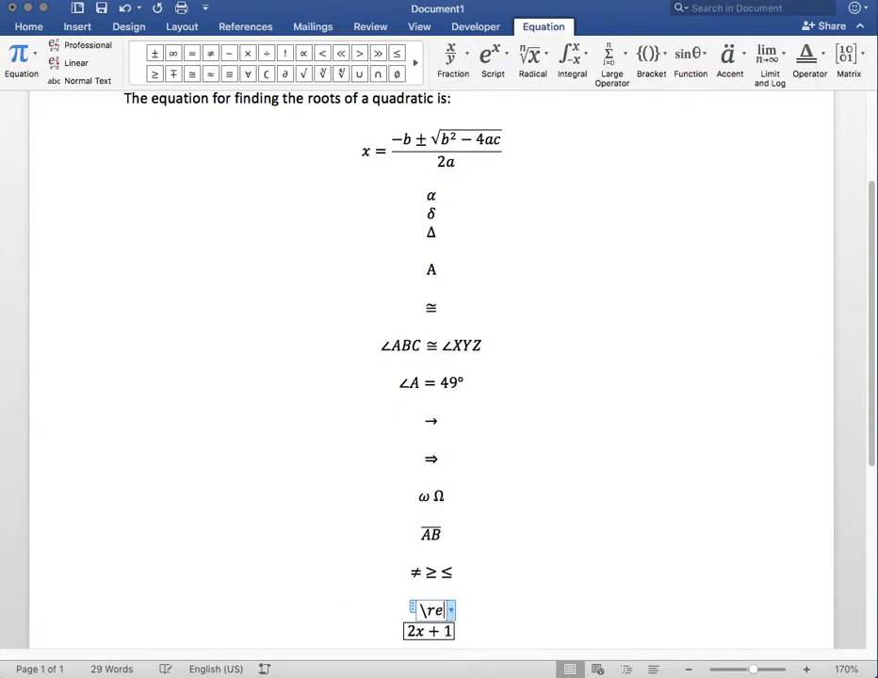
{"action": "type", "text": "ct"}
{"action": "key", "text": "space"}
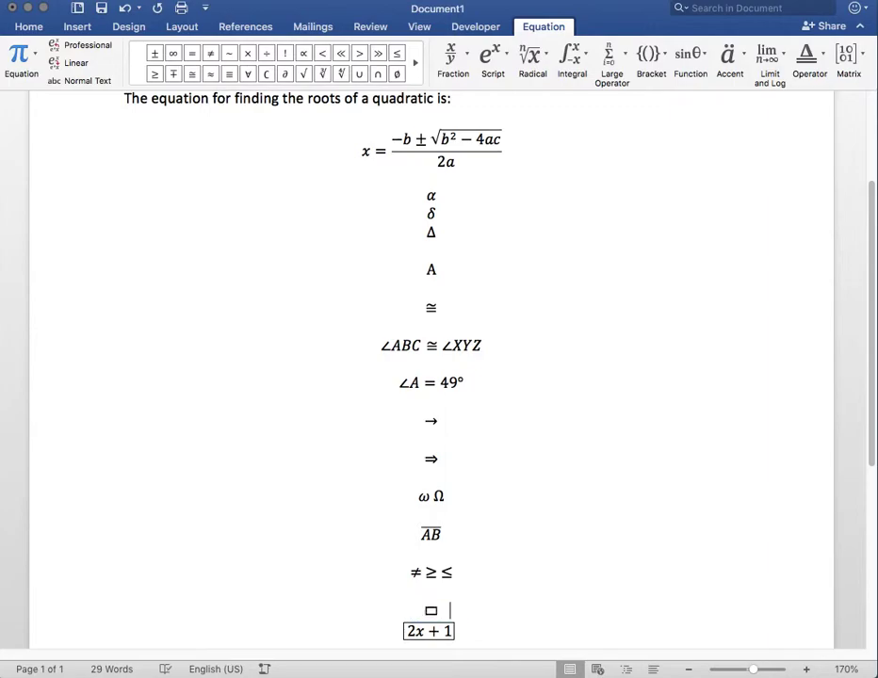
{"action": "type", "text": "("}
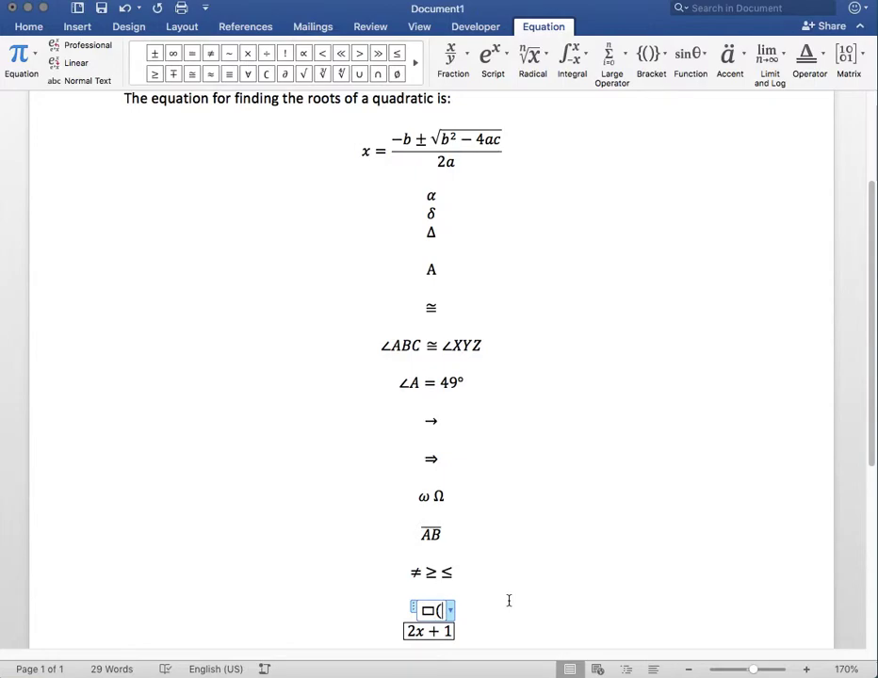
{"action": "type", "text": "6x"}
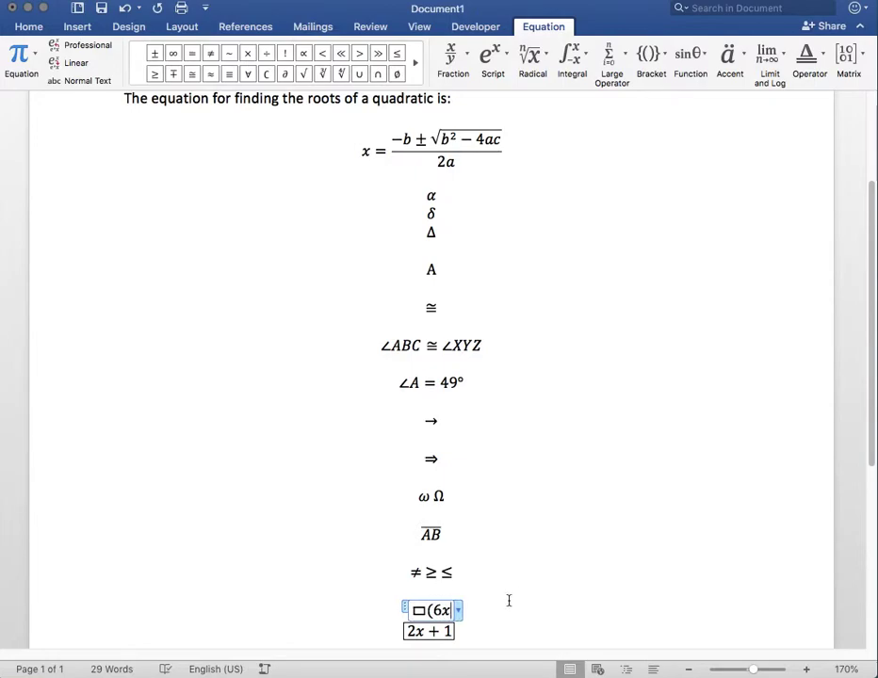
{"action": "type", "text": "^2 -"}
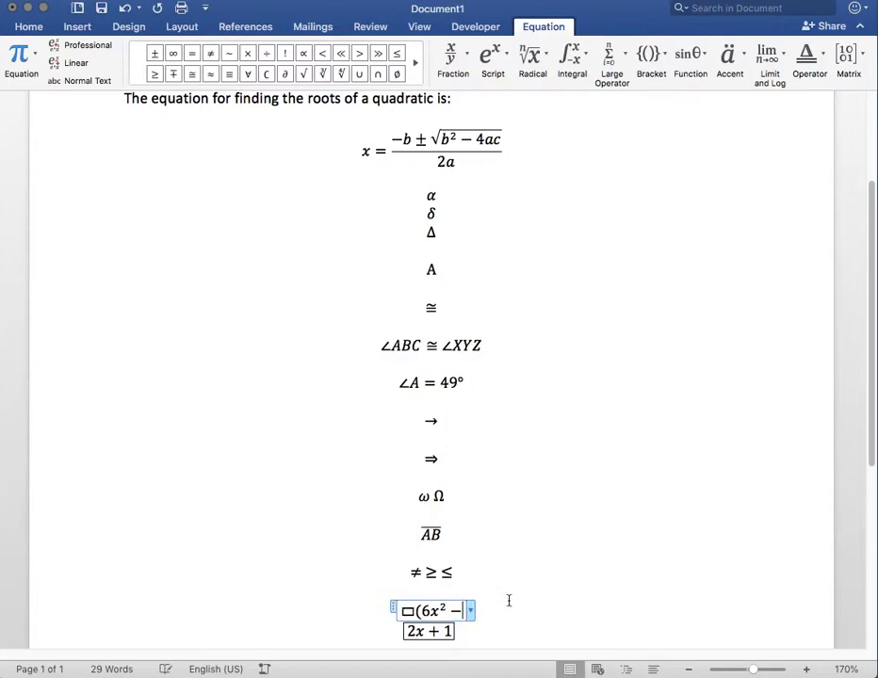
{"action": "type", "text": "3x)"}
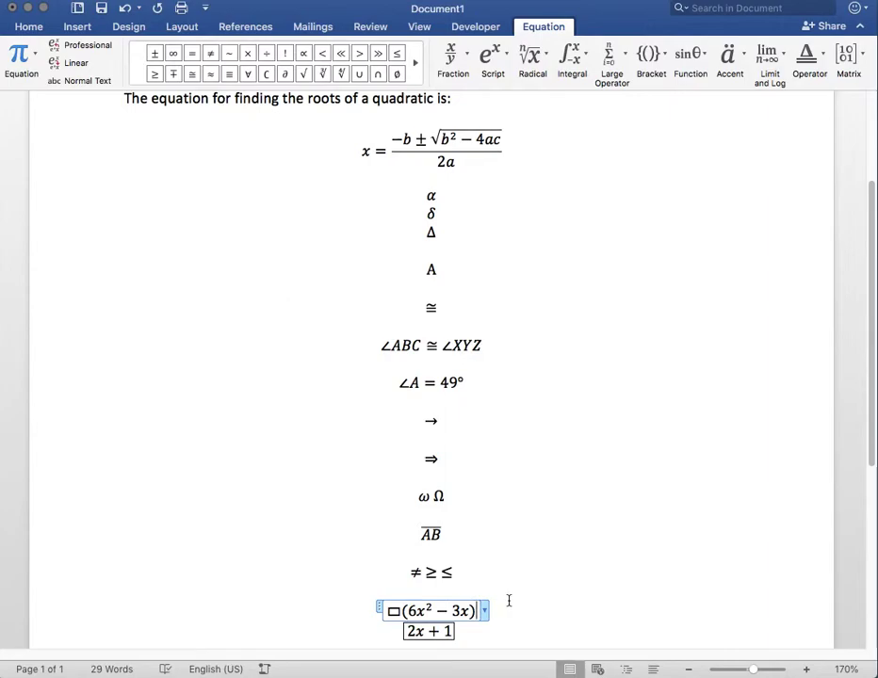
{"action": "key", "text": "space"}
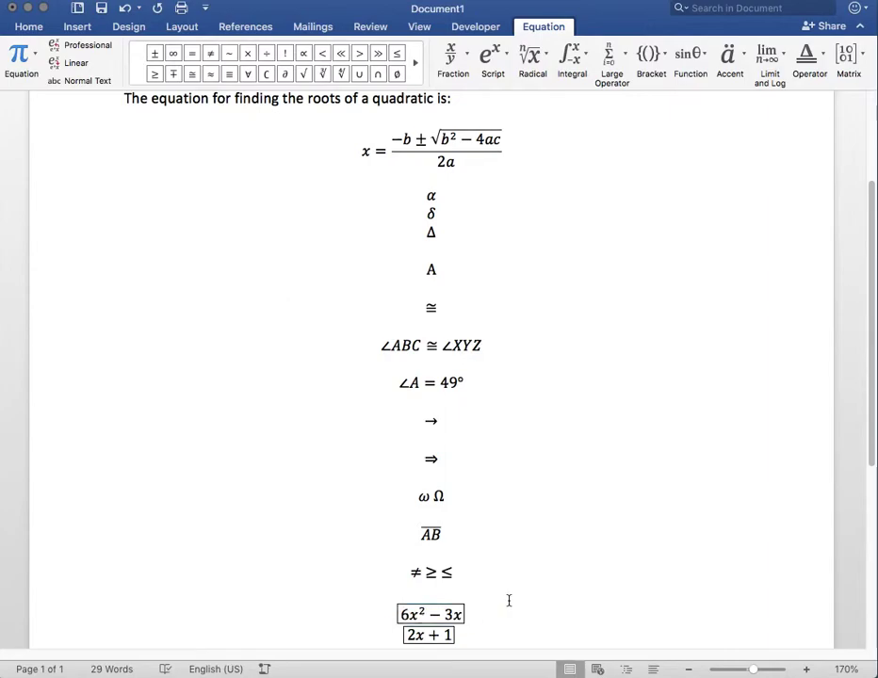
- Add a blank line between the boxed 6x²−3x and 2x+1 equations
{"action": "left_click", "coordinate": [529, 610]}
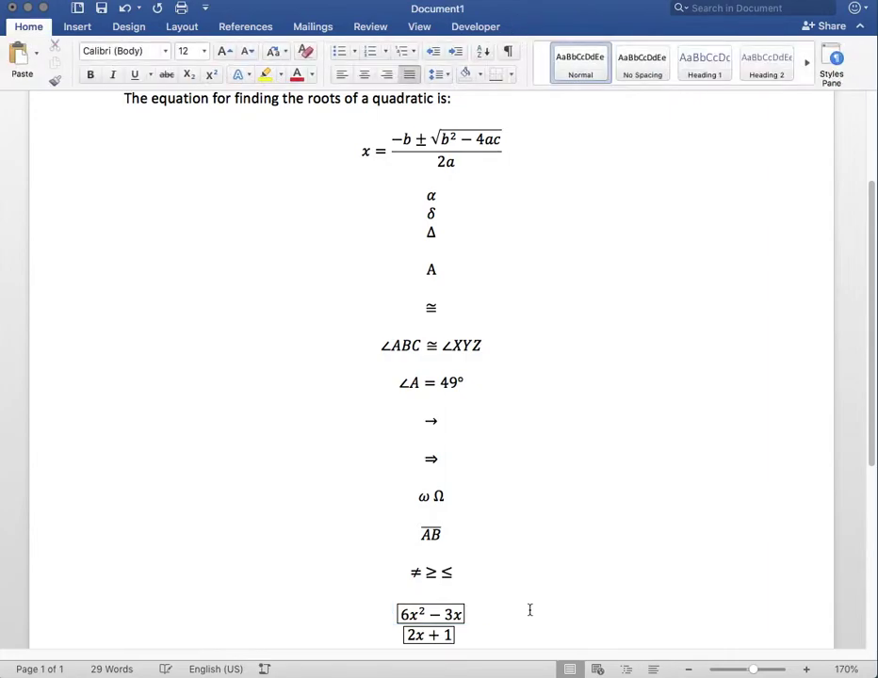
{"action": "key", "text": "Return"}
{"action": "scroll", "coordinate": [565, 574], "scroll_direction": "down", "scroll_amount": 1}
{"action": "scroll", "coordinate": [605, 555], "scroll_direction": "down", "scroll_amount": 3}
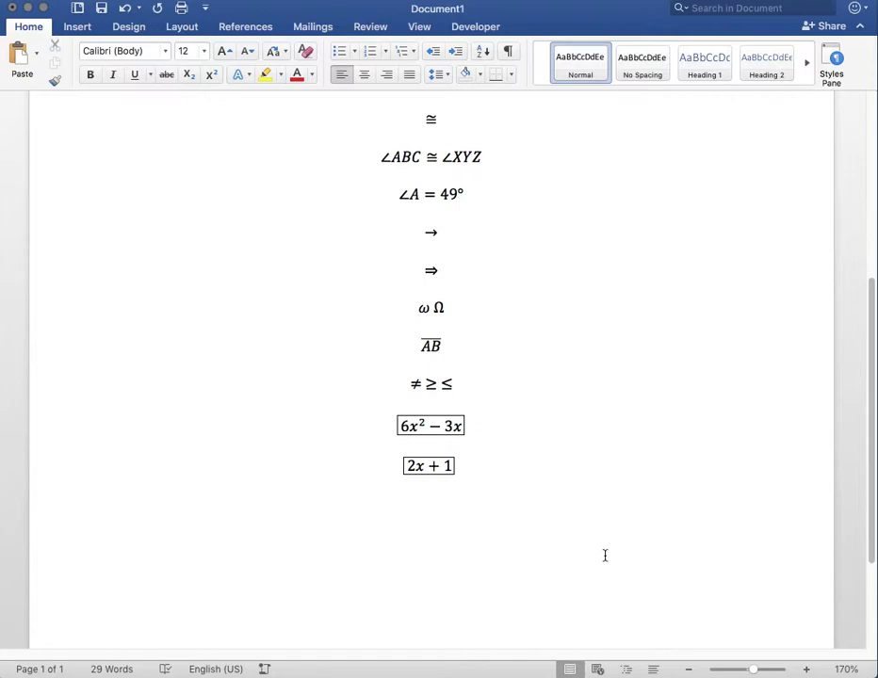
{"action": "scroll", "coordinate": [604, 554], "scroll_direction": "up", "scroll_amount": 5}
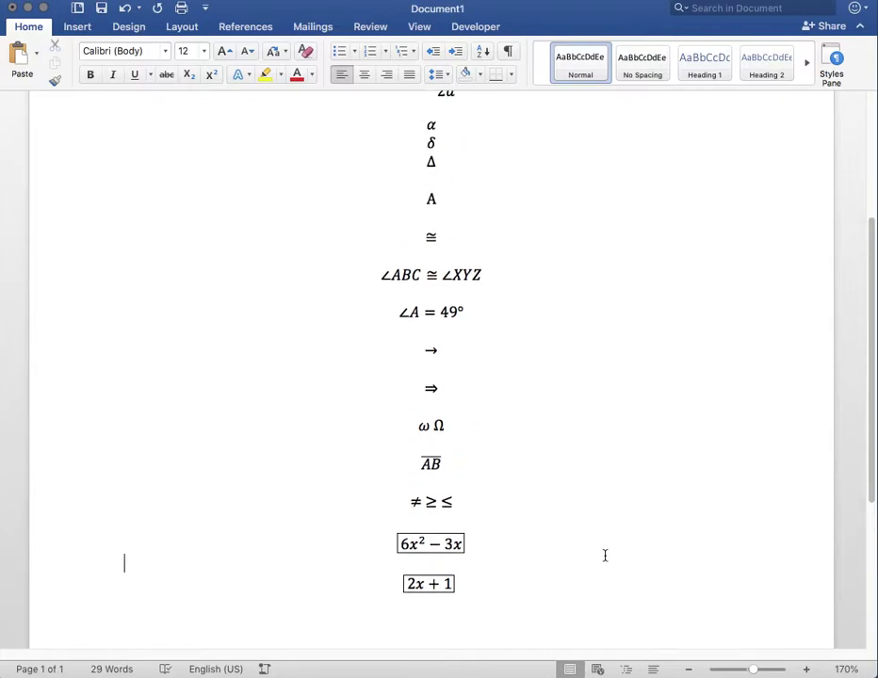
- Add the text "Linear Equation" on the same line before the boxed 2x+1
{"action": "right_click", "coordinate": [604, 555]}
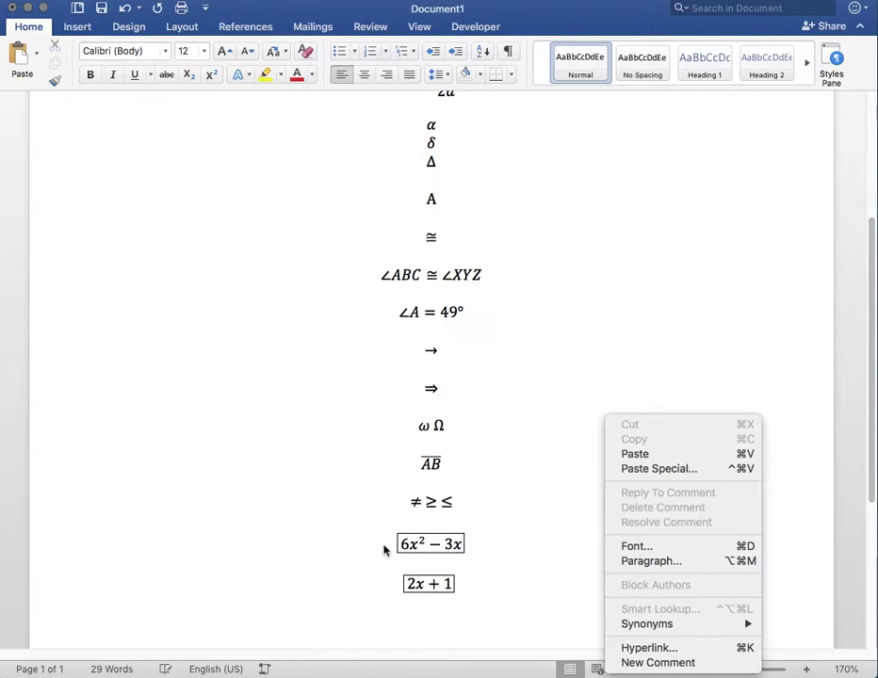
{"action": "left_click", "coordinate": [384, 563]}
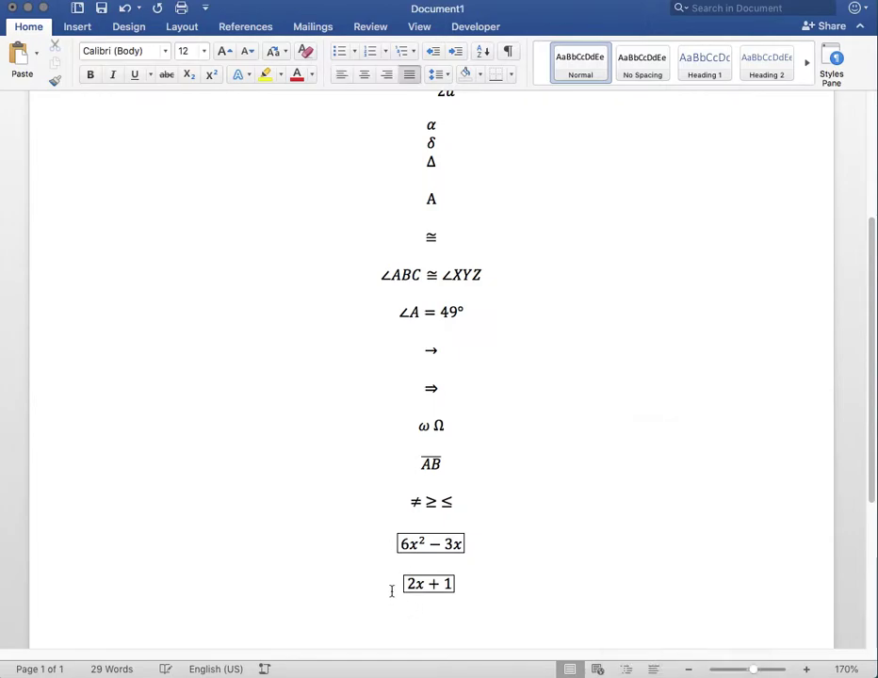
{"action": "left_click", "coordinate": [374, 590]}
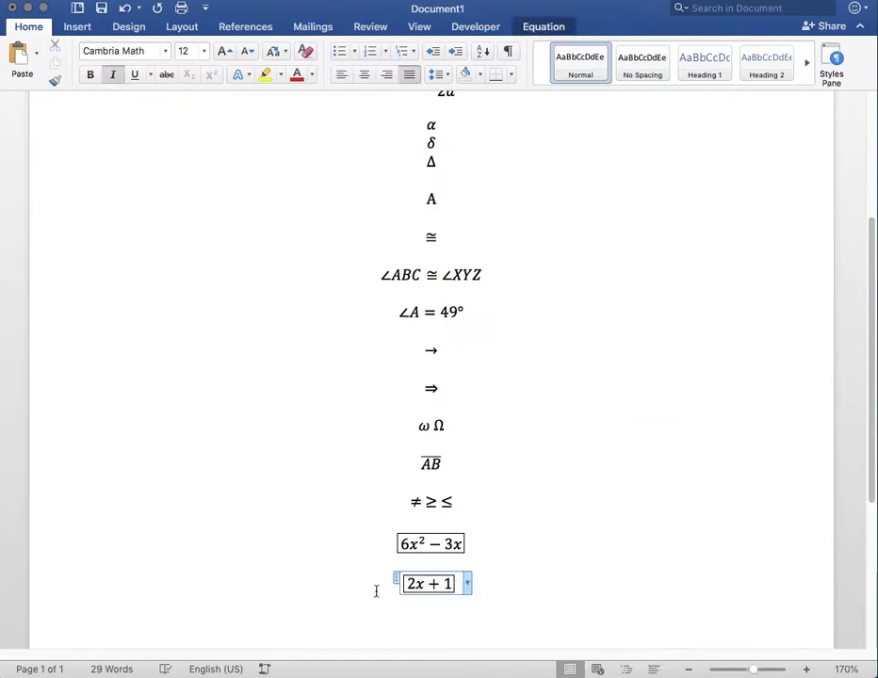
{"action": "left_click", "coordinate": [376, 590]}
{"action": "type", "text": "Lin"}
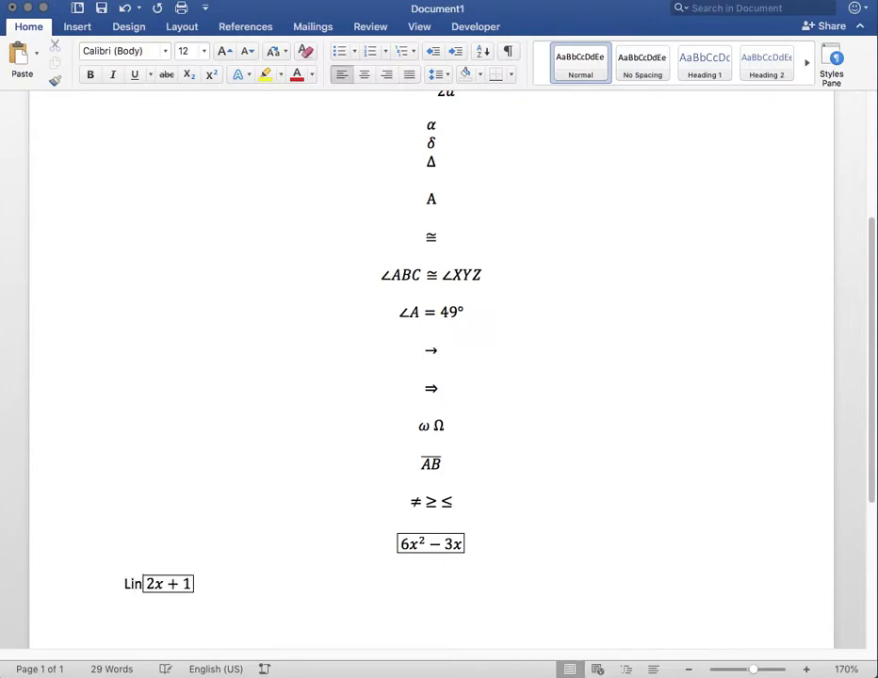
{"action": "type", "text": "ear "}
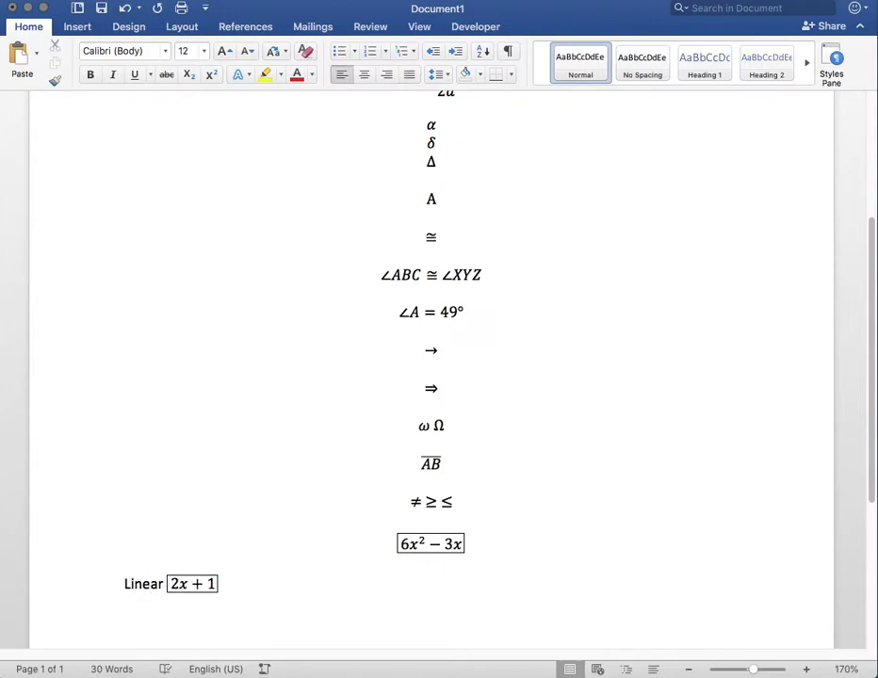
{"action": "type", "text": "Equation"}
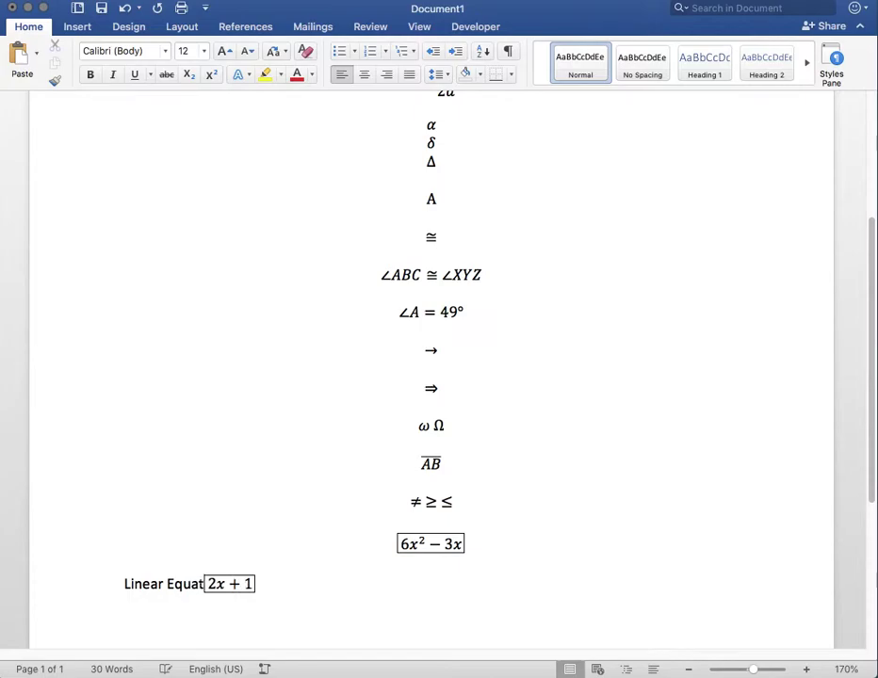
- Capture a screenshot of the document area from the quadratic roots sentence down to ∠A = 49°
{"action": "scroll", "coordinate": [386, 584], "scroll_direction": "down", "scroll_amount": 2}
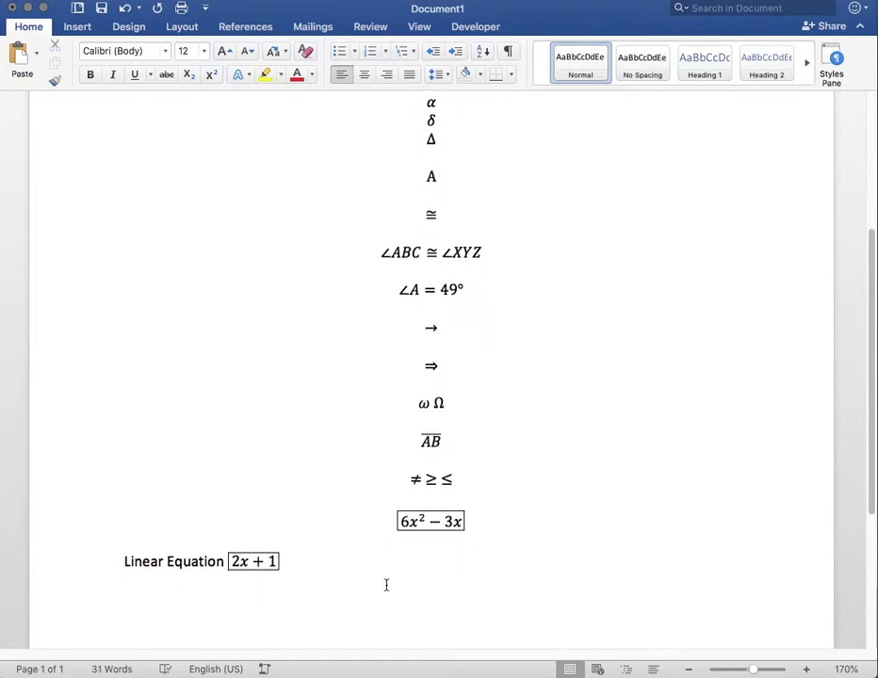
{"action": "scroll", "coordinate": [386, 585], "scroll_direction": "down", "scroll_amount": 2}
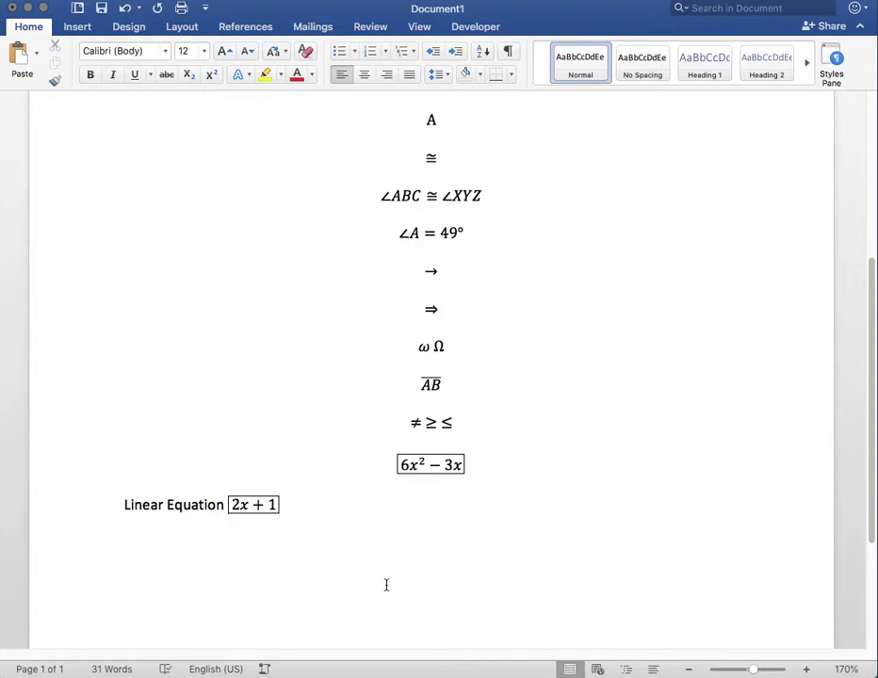
{"action": "scroll", "coordinate": [387, 584], "scroll_direction": "up", "scroll_amount": 10}
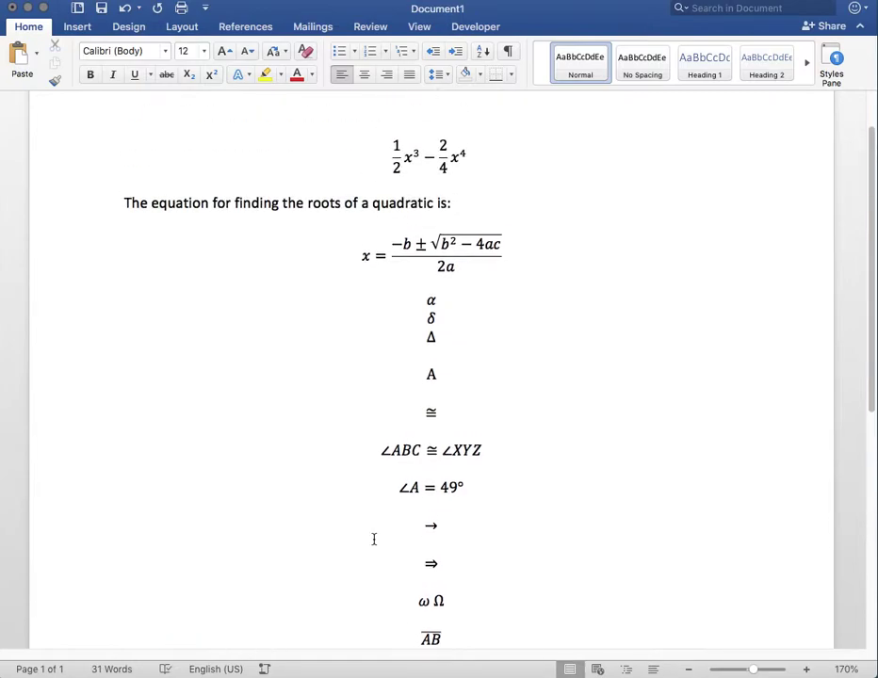
{"action": "key", "text": "super+shift+4"}
{"action": "left_click_drag", "start_coordinate": [110, 192], "coordinate": [756, 505]}
- Move the document window aside to reach the desktop, and open the captured screenshot in view over the document
{"action": "left_click_drag", "start_coordinate": [642, 18], "coordinate": [533, 16]}
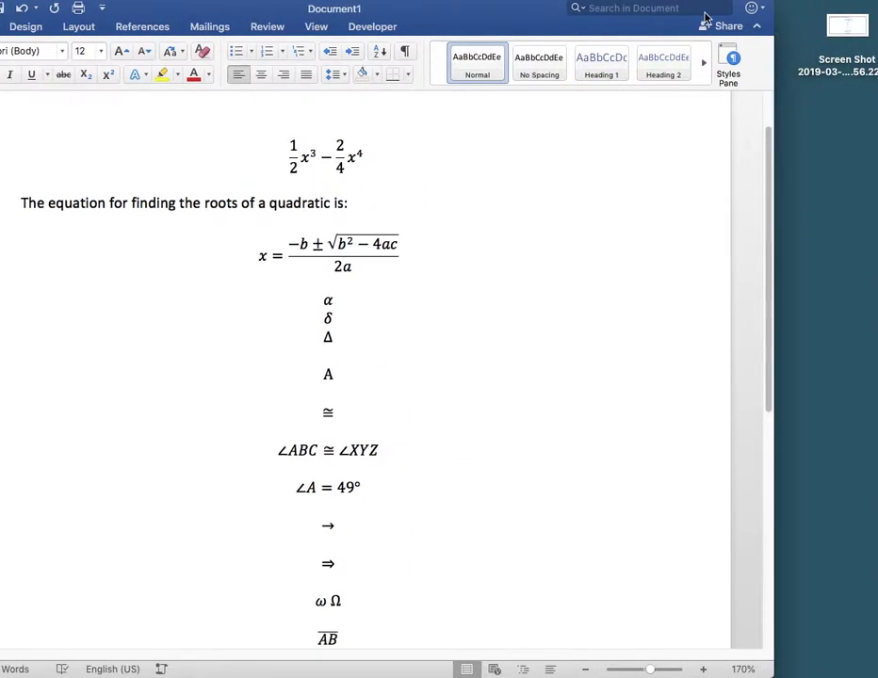
{"action": "double_click", "coordinate": [846, 28]}
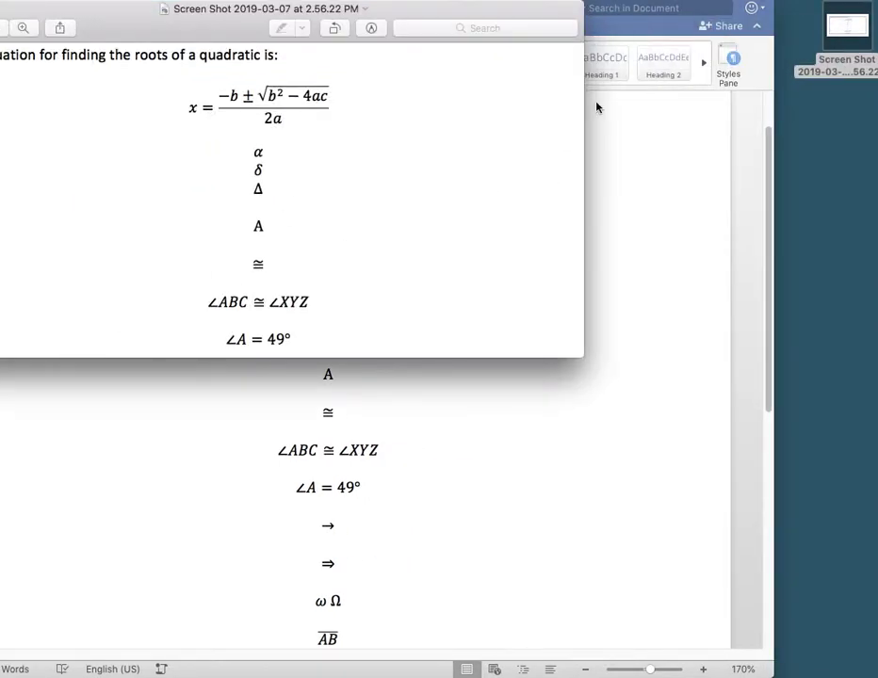
{"action": "left_click_drag", "start_coordinate": [416, 19], "coordinate": [562, 103]}
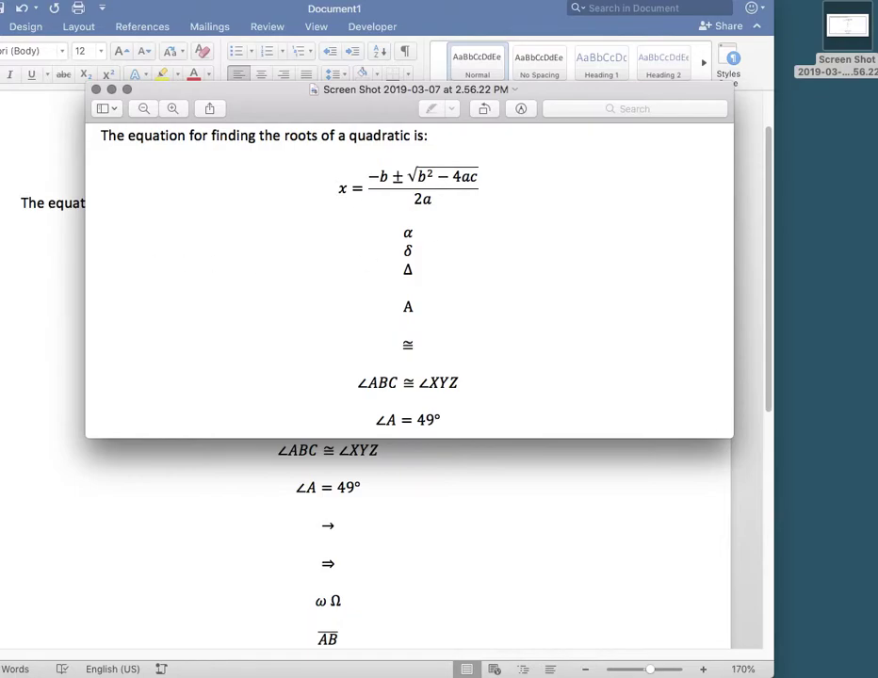
- Switch to Chrome and open the untitled site with the GeoGebra worksheet from sites.google.com in a new tab
{"action": "left_click", "coordinate": [3, 216]}
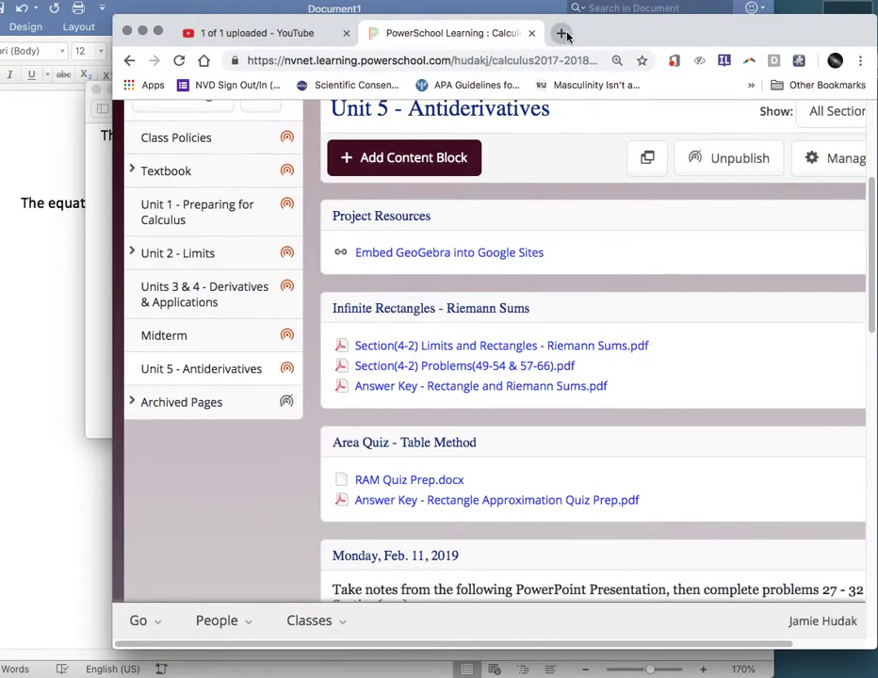
{"action": "left_click", "coordinate": [562, 34]}
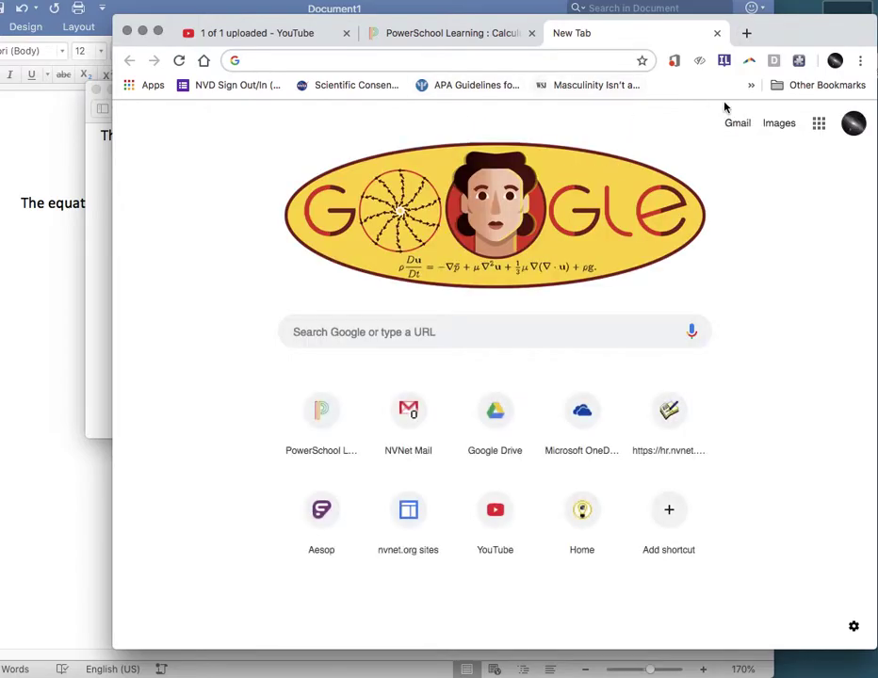
{"action": "type", "text": "site"}
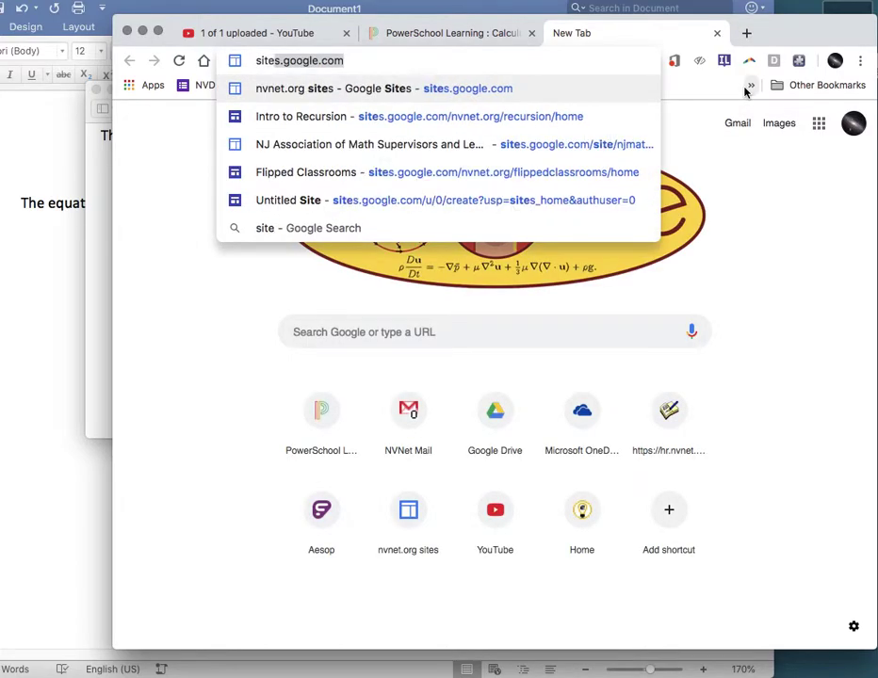
{"action": "type", "text": "s.google.com"}
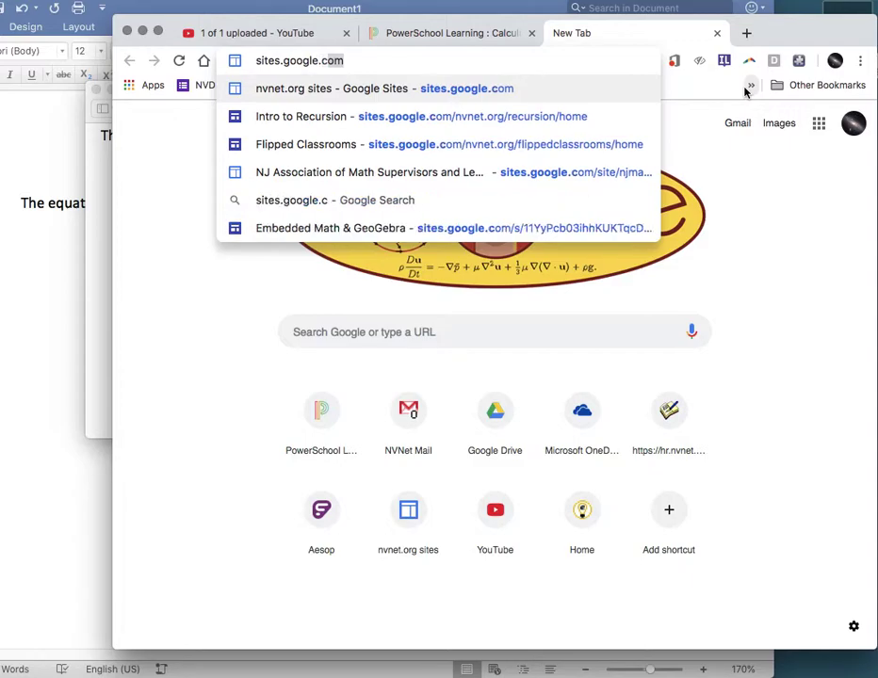
{"action": "key", "text": "Return"}
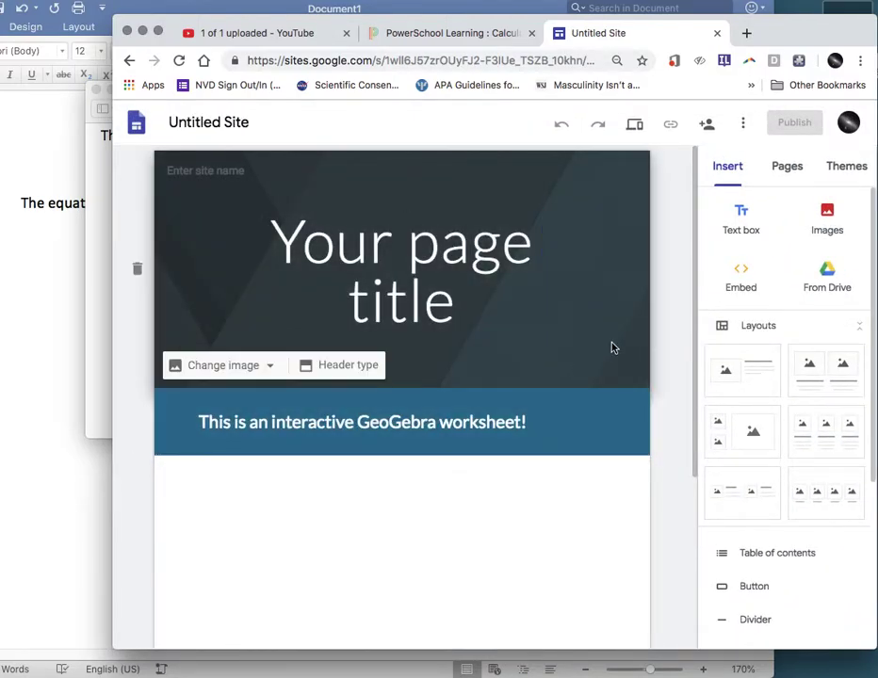
- Upload the image "Screen Shot 2019-03-07 at 2.56.22 PM" from the Desktop to the site page below the GeoGebra graph
{"action": "scroll", "coordinate": [521, 340], "scroll_direction": "down", "scroll_amount": 2}
{"action": "scroll", "coordinate": [520, 340], "scroll_direction": "down", "scroll_amount": 1}
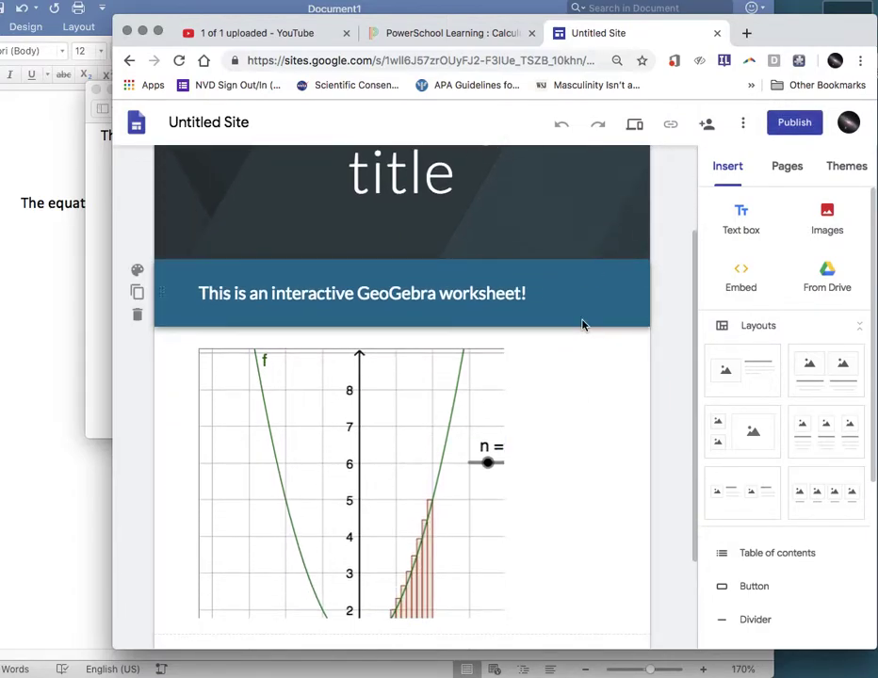
{"action": "scroll", "coordinate": [570, 353], "scroll_direction": "down", "scroll_amount": 3}
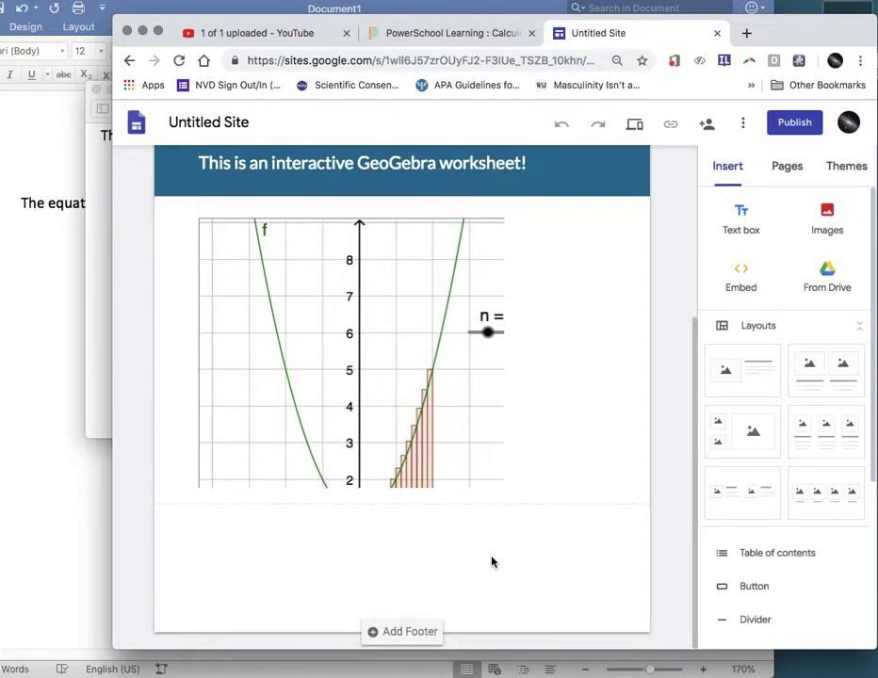
{"action": "left_click", "coordinate": [824, 215]}
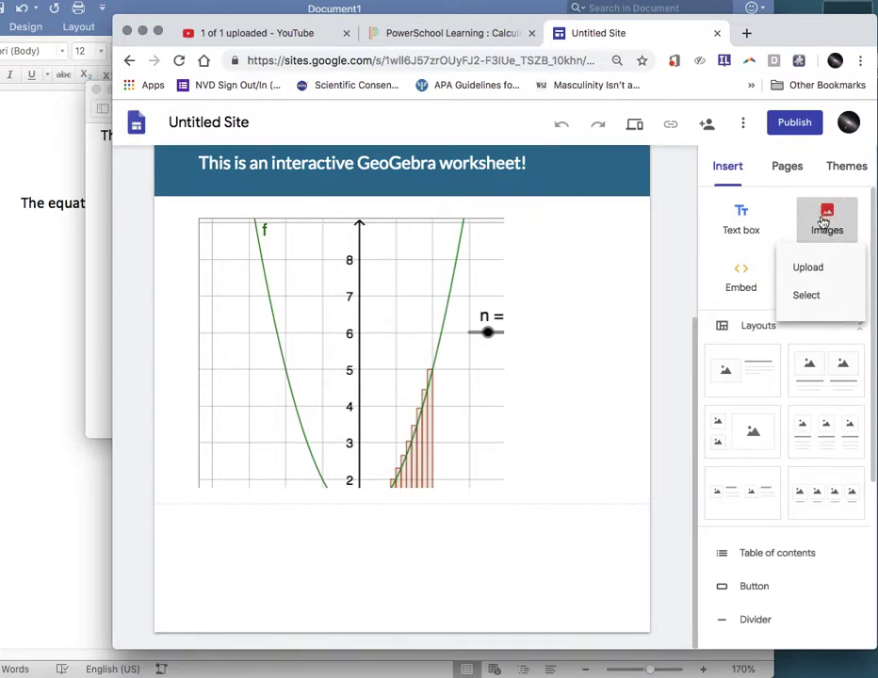
{"action": "left_click", "coordinate": [821, 269]}
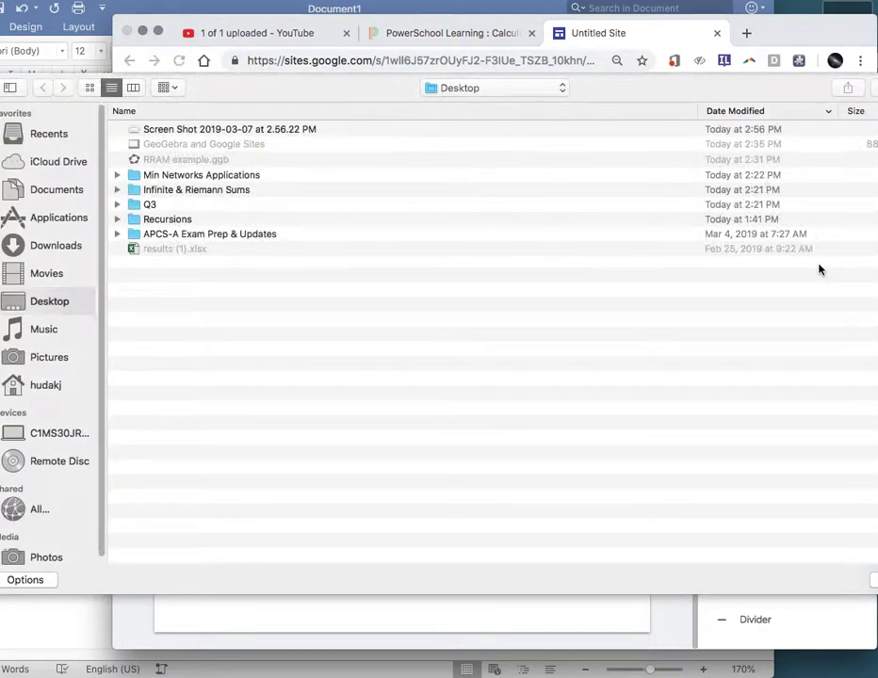
{"action": "double_click", "coordinate": [297, 132]}
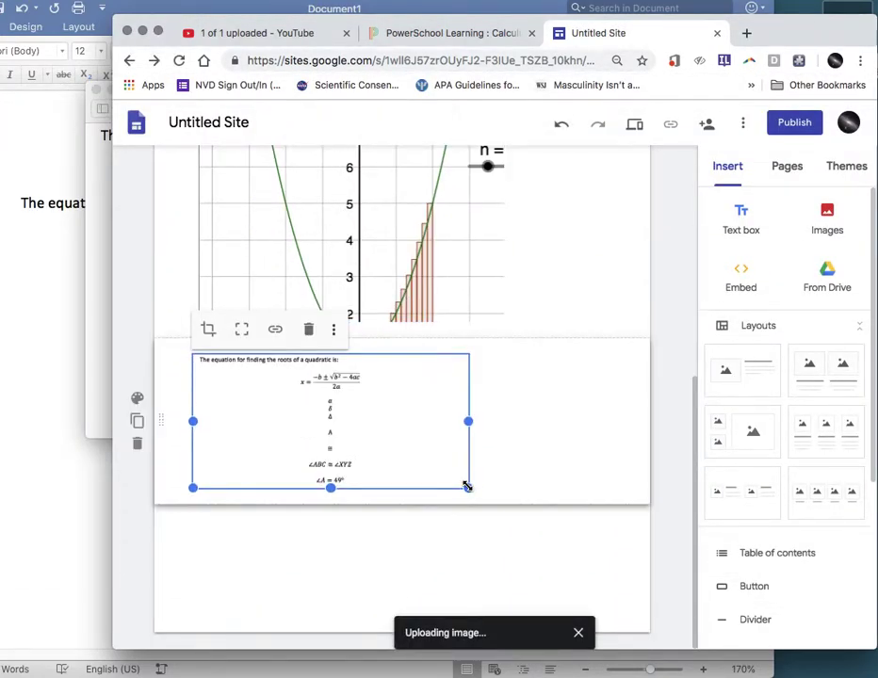
- Enlarge the uploaded equation image to nearly the full page width and increase its height
{"action": "left_click_drag", "start_coordinate": [467, 486], "coordinate": [611, 574]}
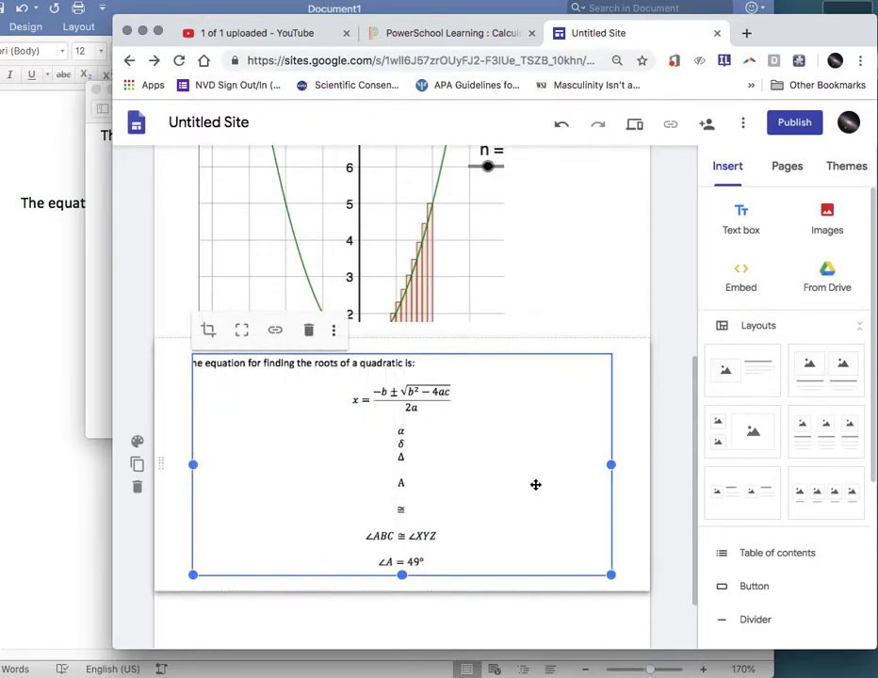
{"action": "scroll", "coordinate": [535, 484], "scroll_direction": "down", "scroll_amount": 3}
{"action": "left_click_drag", "start_coordinate": [402, 486], "coordinate": [406, 605]}
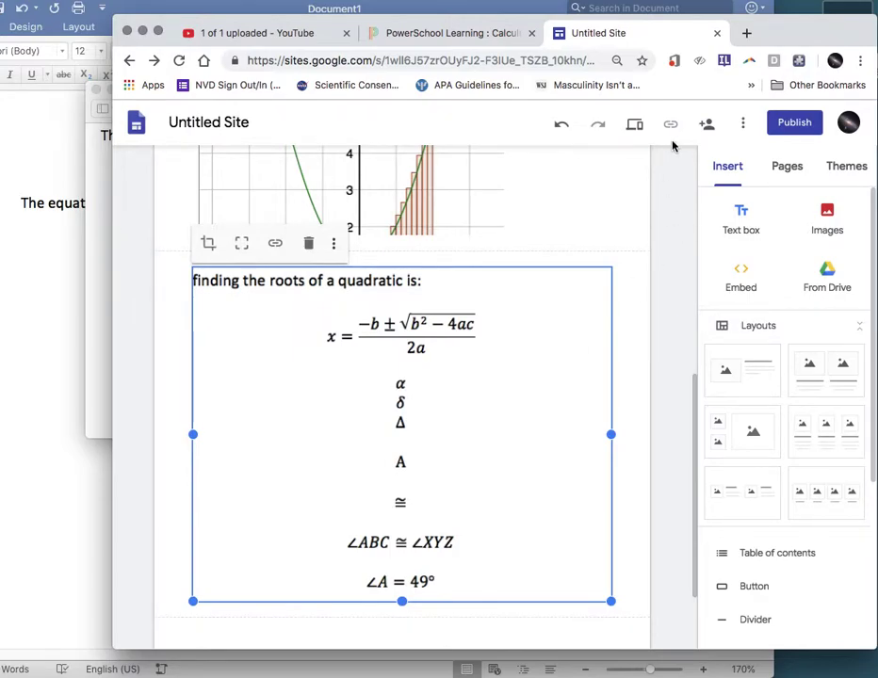
- Preview the site page and try out the n slider in the interactive GeoGebra worksheet
{"action": "left_click", "coordinate": [636, 124]}
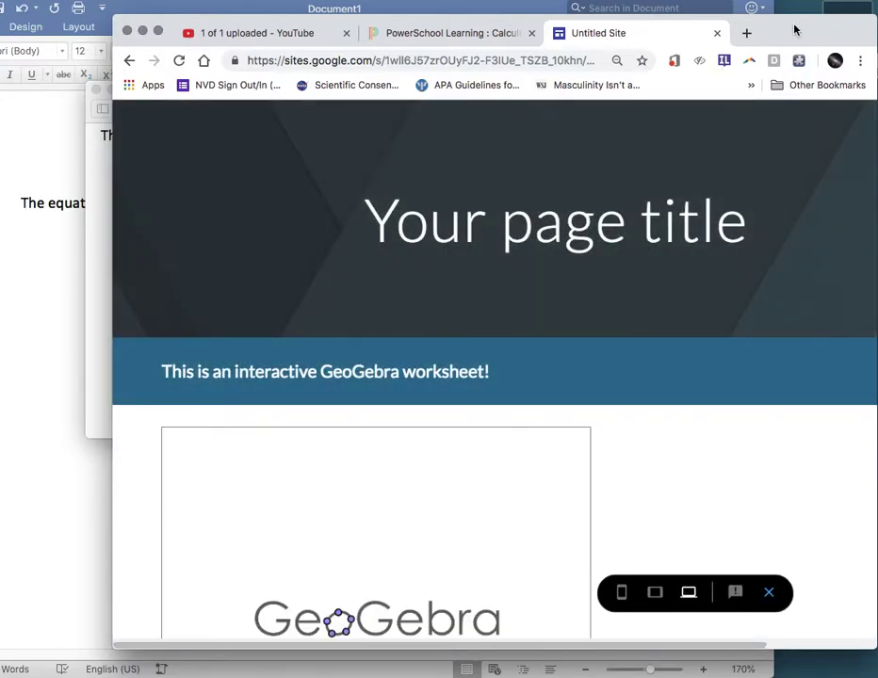
{"action": "left_click_drag", "start_coordinate": [794, 30], "coordinate": [725, 6]}
{"action": "scroll", "coordinate": [638, 294], "scroll_direction": "down", "scroll_amount": 2}
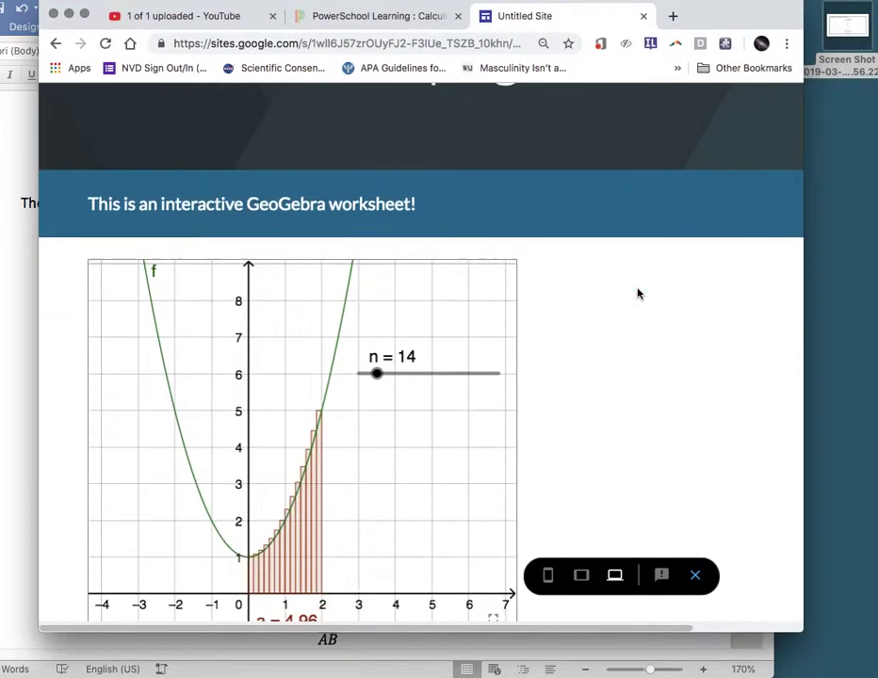
{"action": "scroll", "coordinate": [639, 294], "scroll_direction": "down", "scroll_amount": 1}
{"action": "mouse_move", "coordinate": [378, 303]}
{"action": "left_mouse_down"}
{"action": "mouse_move", "coordinate": [443, 310]}
{"action": "mouse_move", "coordinate": [377, 310]}
{"action": "left_mouse_up"}
{"action": "scroll", "coordinate": [649, 311], "scroll_direction": "down", "scroll_amount": 5}
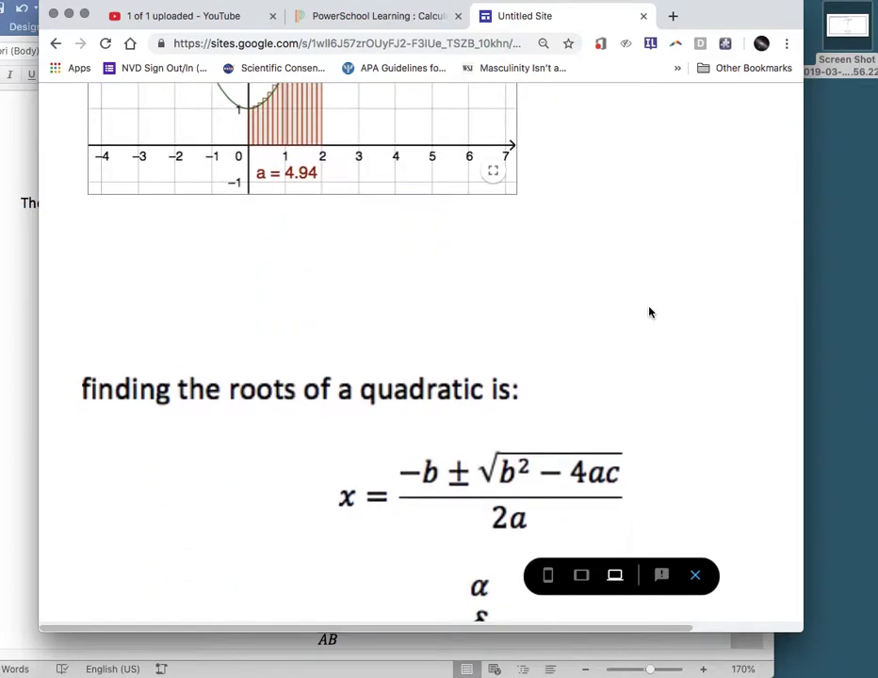
- Examine the size and legibility of the equation image in the page preview, and return to editing the site
{"action": "scroll", "coordinate": [565, 358], "scroll_direction": "down", "scroll_amount": 3}
{"action": "scroll", "coordinate": [587, 347], "scroll_direction": "down", "scroll_amount": 2}
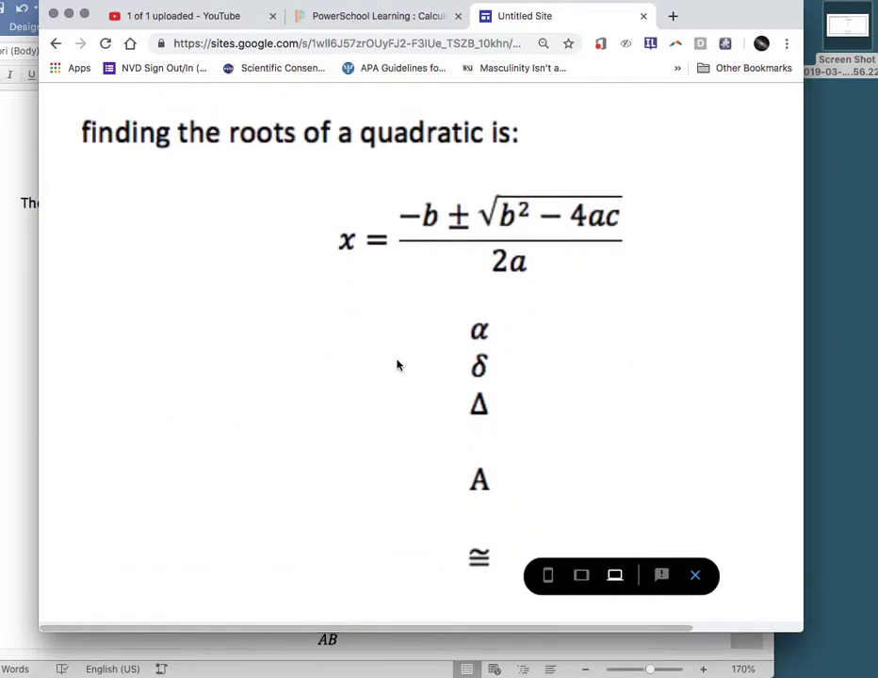
{"action": "scroll", "coordinate": [489, 335], "scroll_direction": "down", "scroll_amount": 2}
{"action": "scroll", "coordinate": [489, 335], "scroll_direction": "up", "scroll_amount": 4}
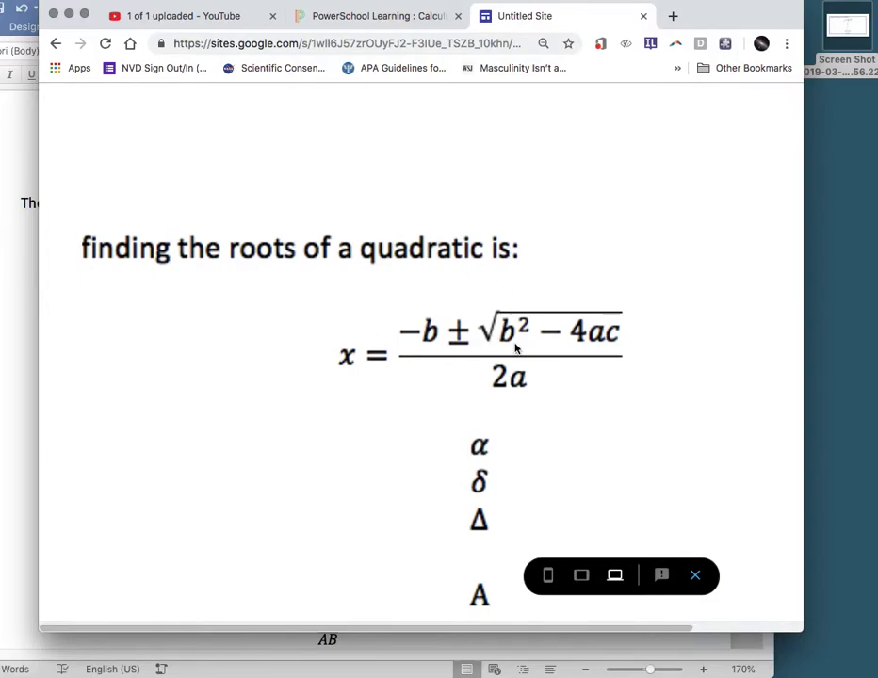
{"action": "scroll", "coordinate": [515, 348], "scroll_direction": "down", "scroll_amount": 2}
{"action": "scroll", "coordinate": [516, 348], "scroll_direction": "up", "scroll_amount": 1}
{"action": "scroll", "coordinate": [515, 348], "scroll_direction": "down", "scroll_amount": 2}
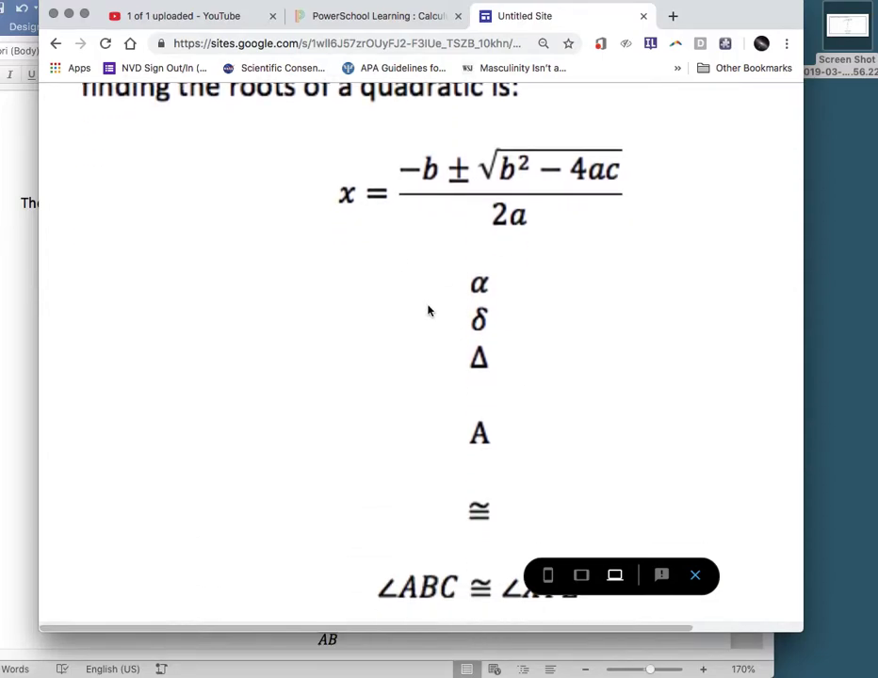
{"action": "scroll", "coordinate": [428, 310], "scroll_direction": "up", "scroll_amount": 1}
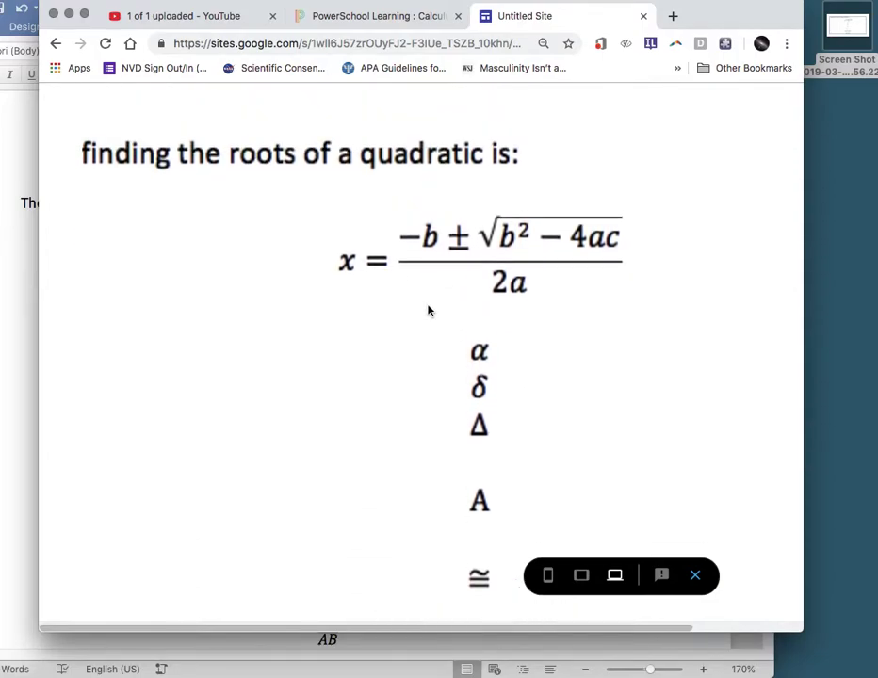
{"action": "left_click", "coordinate": [698, 578]}
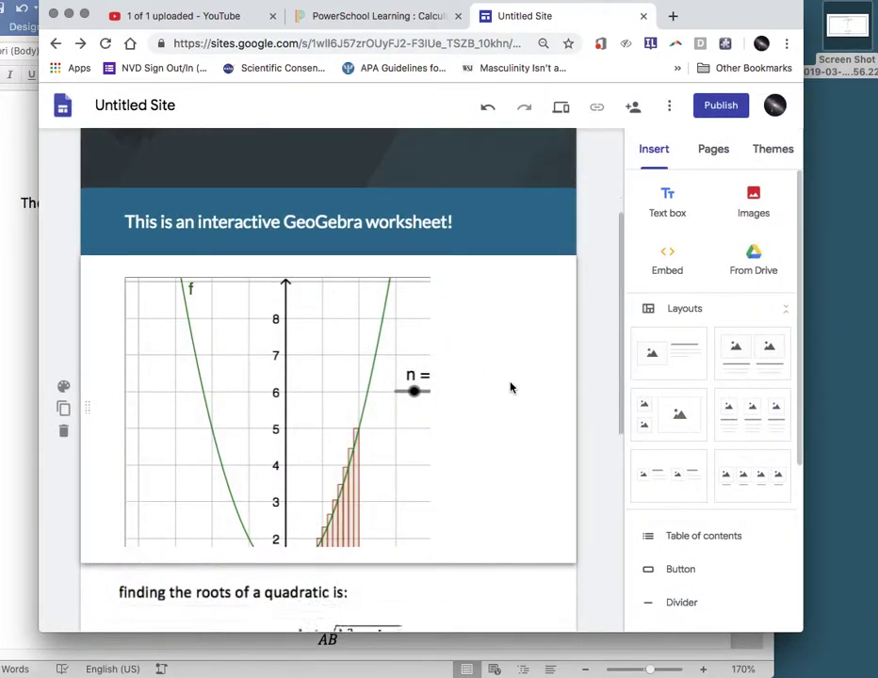
- Shrink the equation image proportionally to about three quarters of its width, level with the GeoGebra graph's right edge
{"action": "scroll", "coordinate": [509, 386], "scroll_direction": "down", "scroll_amount": 7}
{"action": "left_click", "coordinate": [494, 467]}
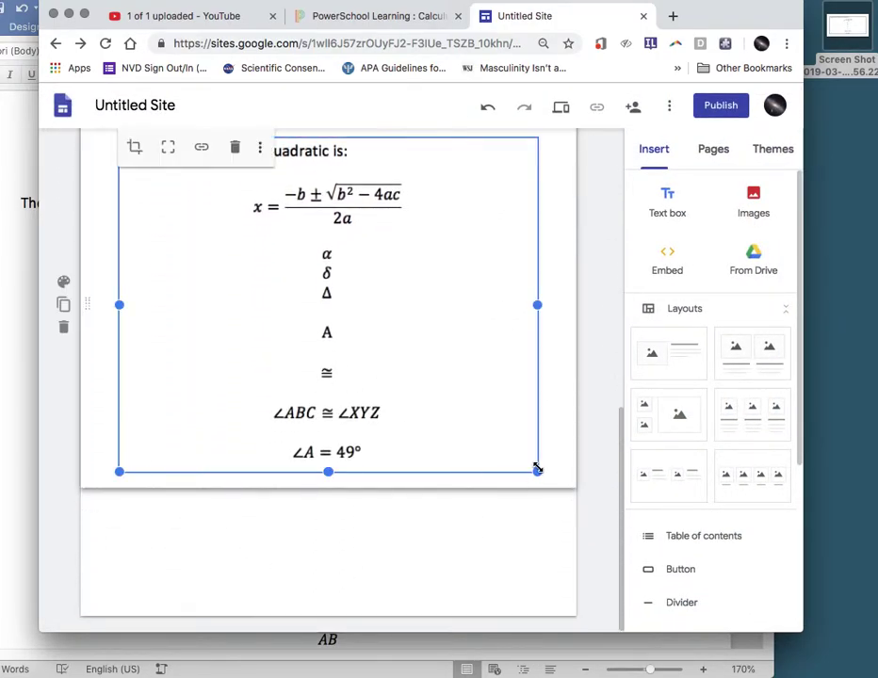
{"action": "left_click_drag", "start_coordinate": [537, 470], "coordinate": [405, 372]}
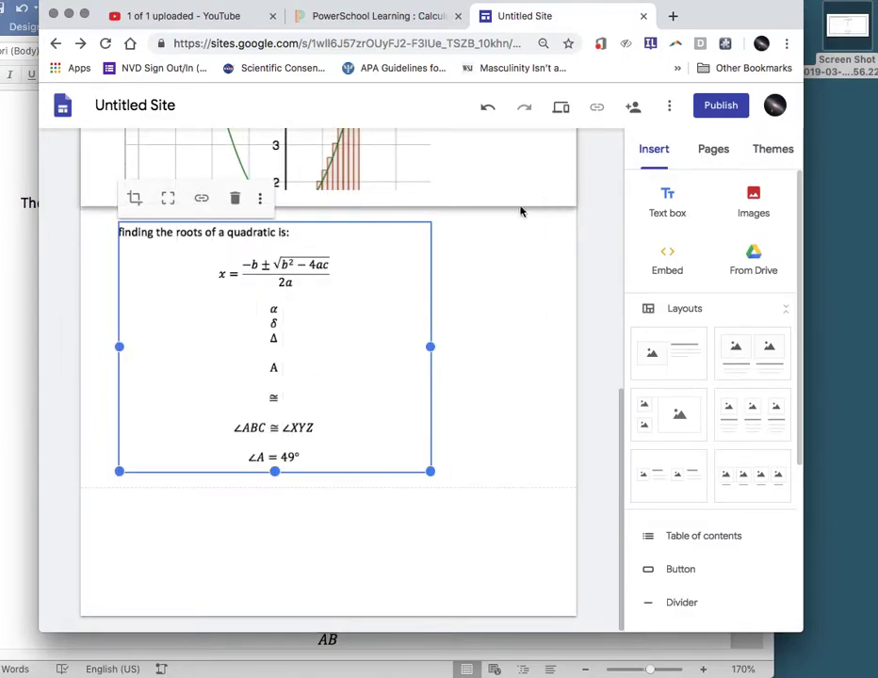
{"action": "left_click", "coordinate": [515, 254]}
- Preview the page again and examine the reduced equation image below the GeoGebra graph
{"action": "left_click", "coordinate": [562, 109]}
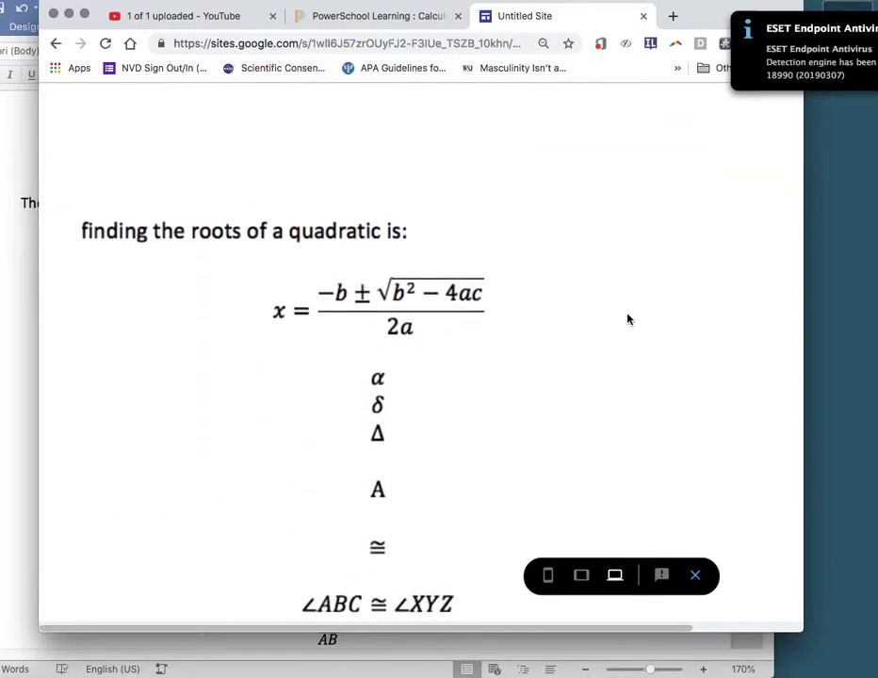
{"action": "scroll", "coordinate": [601, 281], "scroll_direction": "down", "scroll_amount": 1}
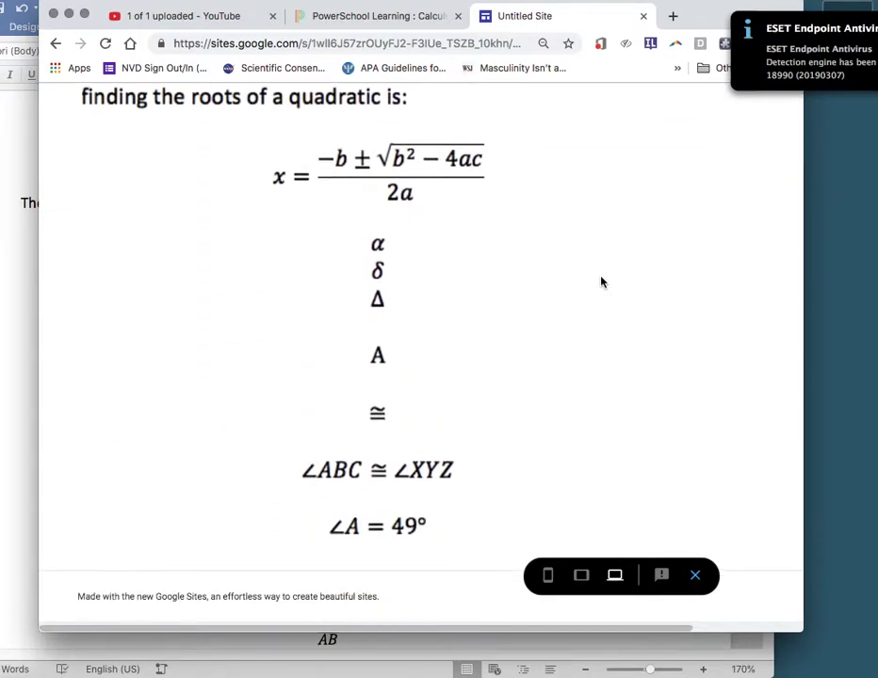
{"action": "scroll", "coordinate": [602, 282], "scroll_direction": "up", "scroll_amount": 2}
{"action": "scroll", "coordinate": [602, 282], "scroll_direction": "up", "scroll_amount": 10}
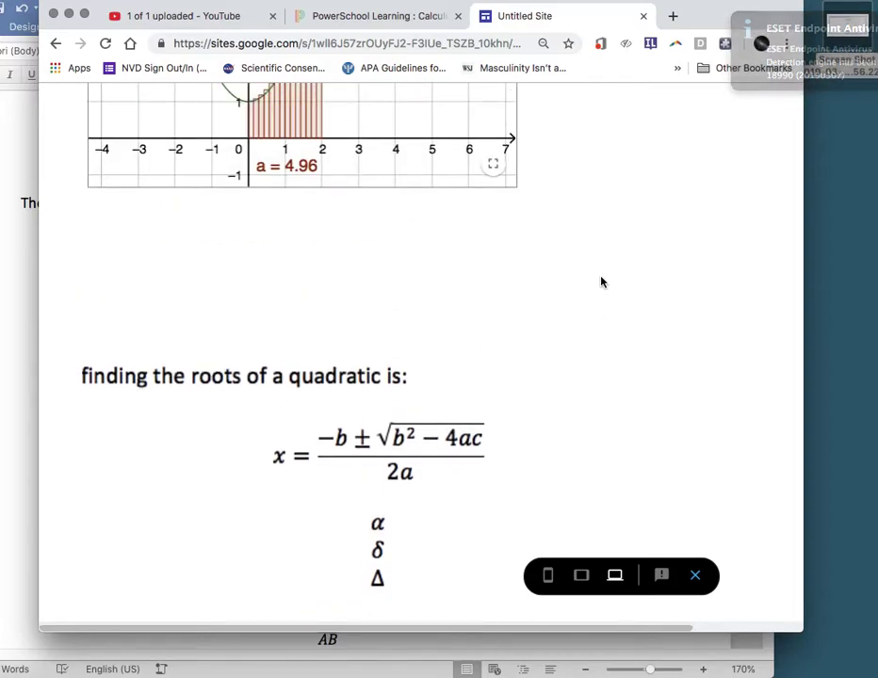
{"action": "scroll", "coordinate": [602, 281], "scroll_direction": "down", "scroll_amount": 10}
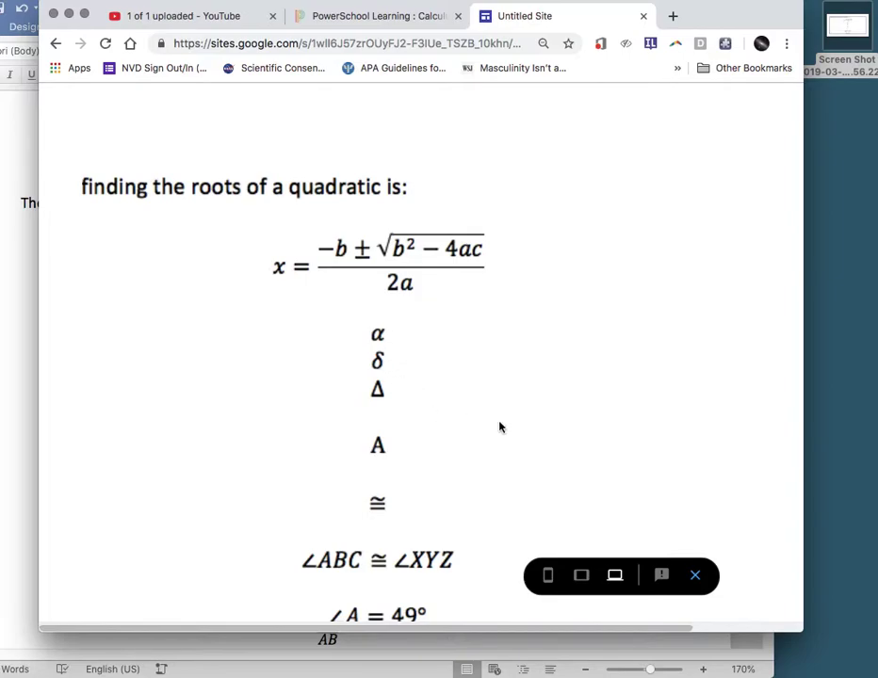
{"action": "scroll", "coordinate": [499, 424], "scroll_direction": "down", "scroll_amount": 3}
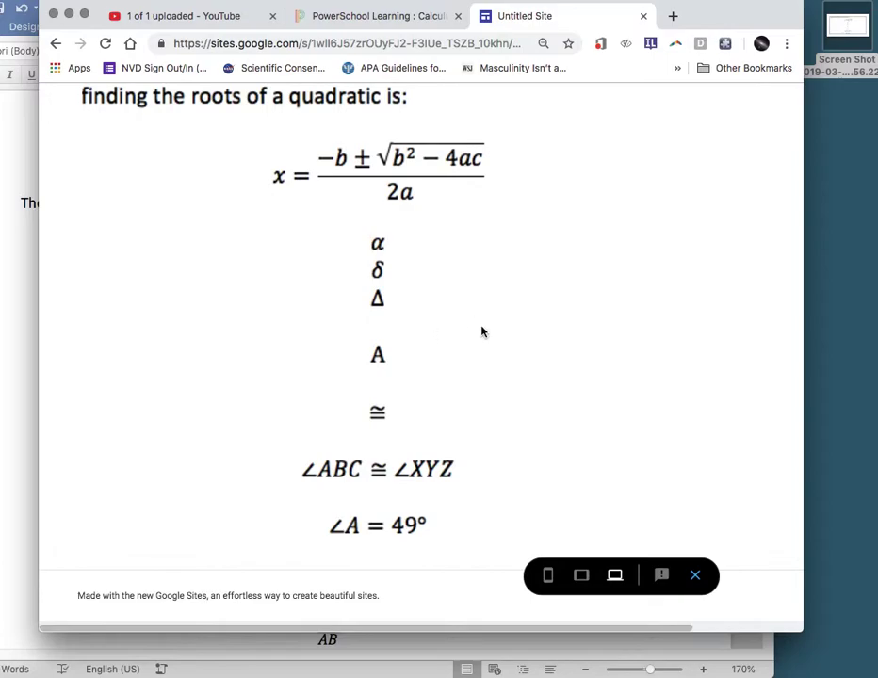